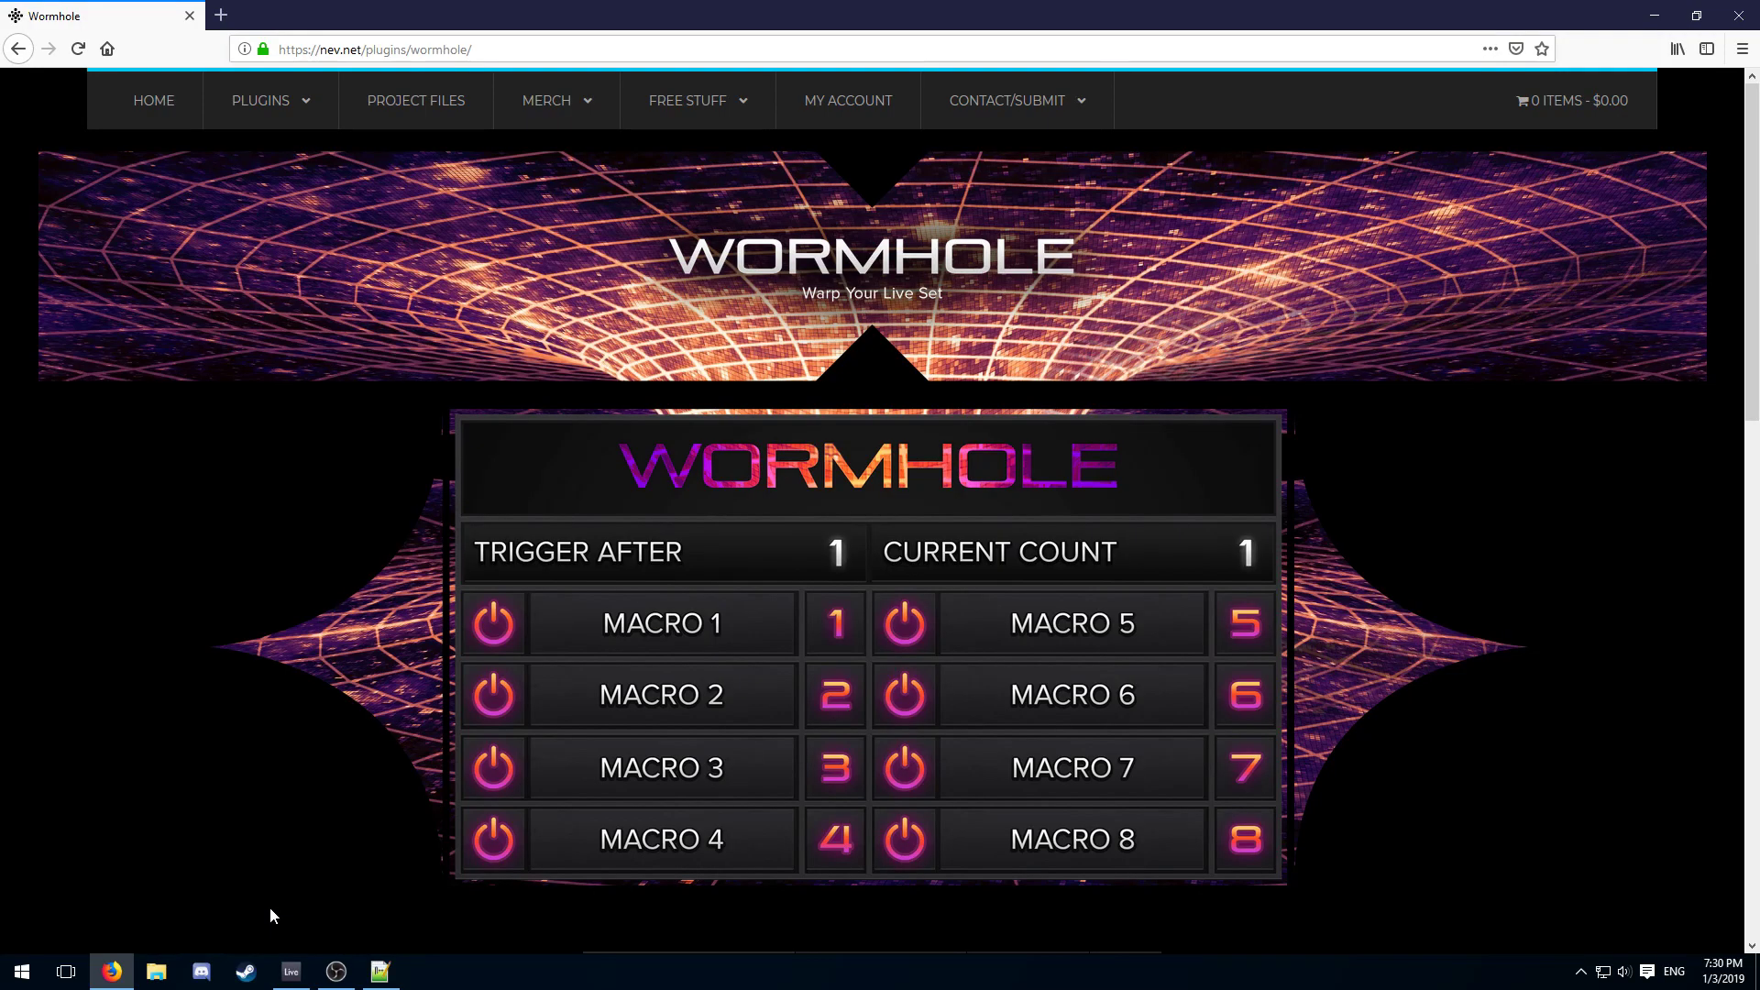
# Download the Wormhole plugin and copy Wormhole.amxd from Wormhole 1.0.zip into the Ableton User Library folder.
pyautogui.scroll(-6, 316, 874)
pyautogui.click(870, 616)
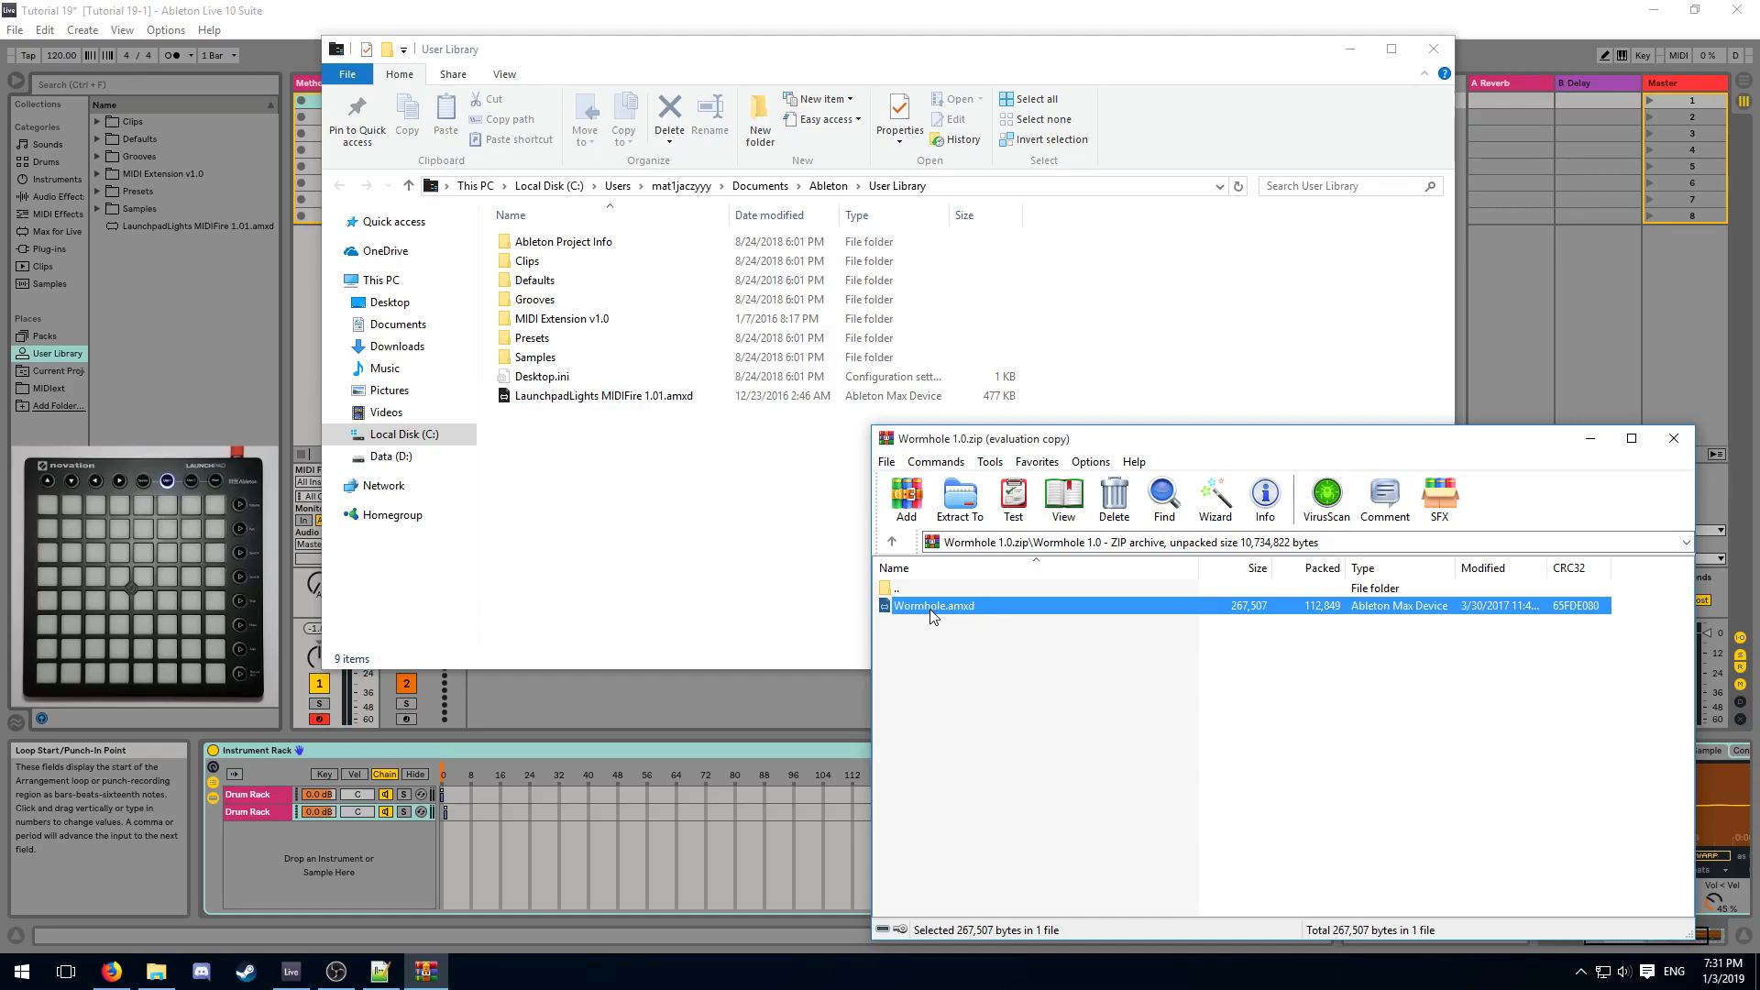
pyautogui.moveTo(822, 633); pyautogui.dragTo(641, 472)
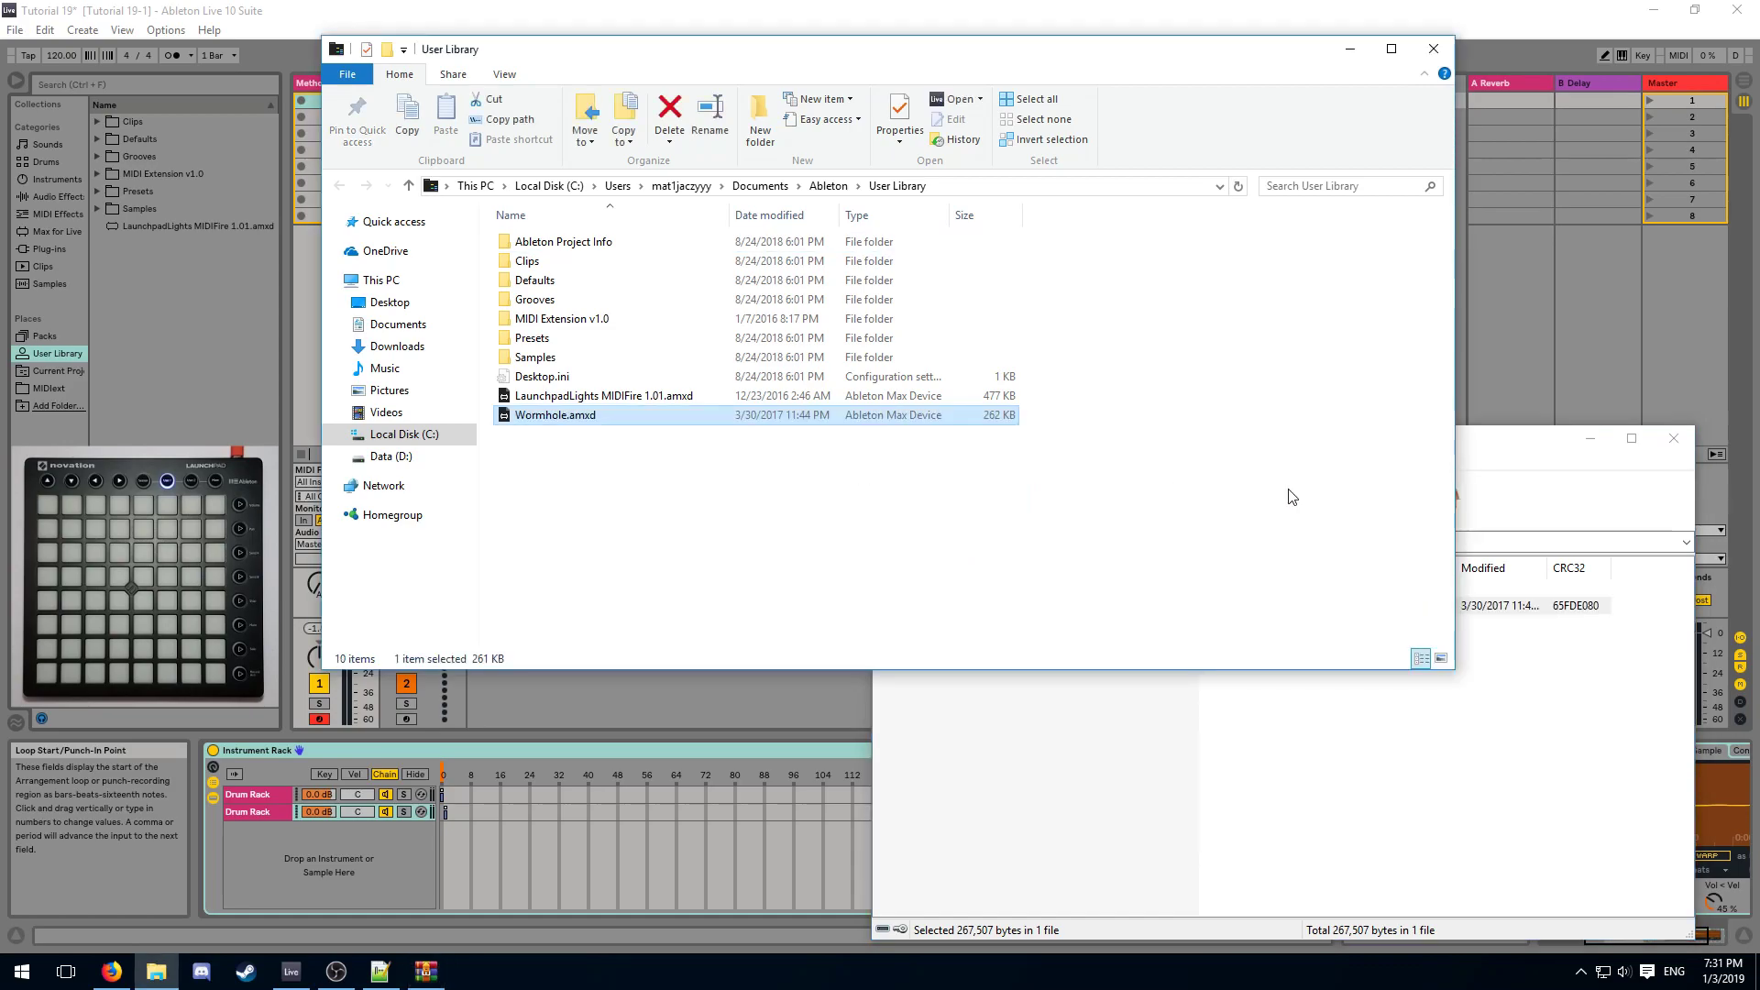
pyautogui.hotkey('alt', 'F4')
pyautogui.click(1433, 48)
pyautogui.click(183, 244)
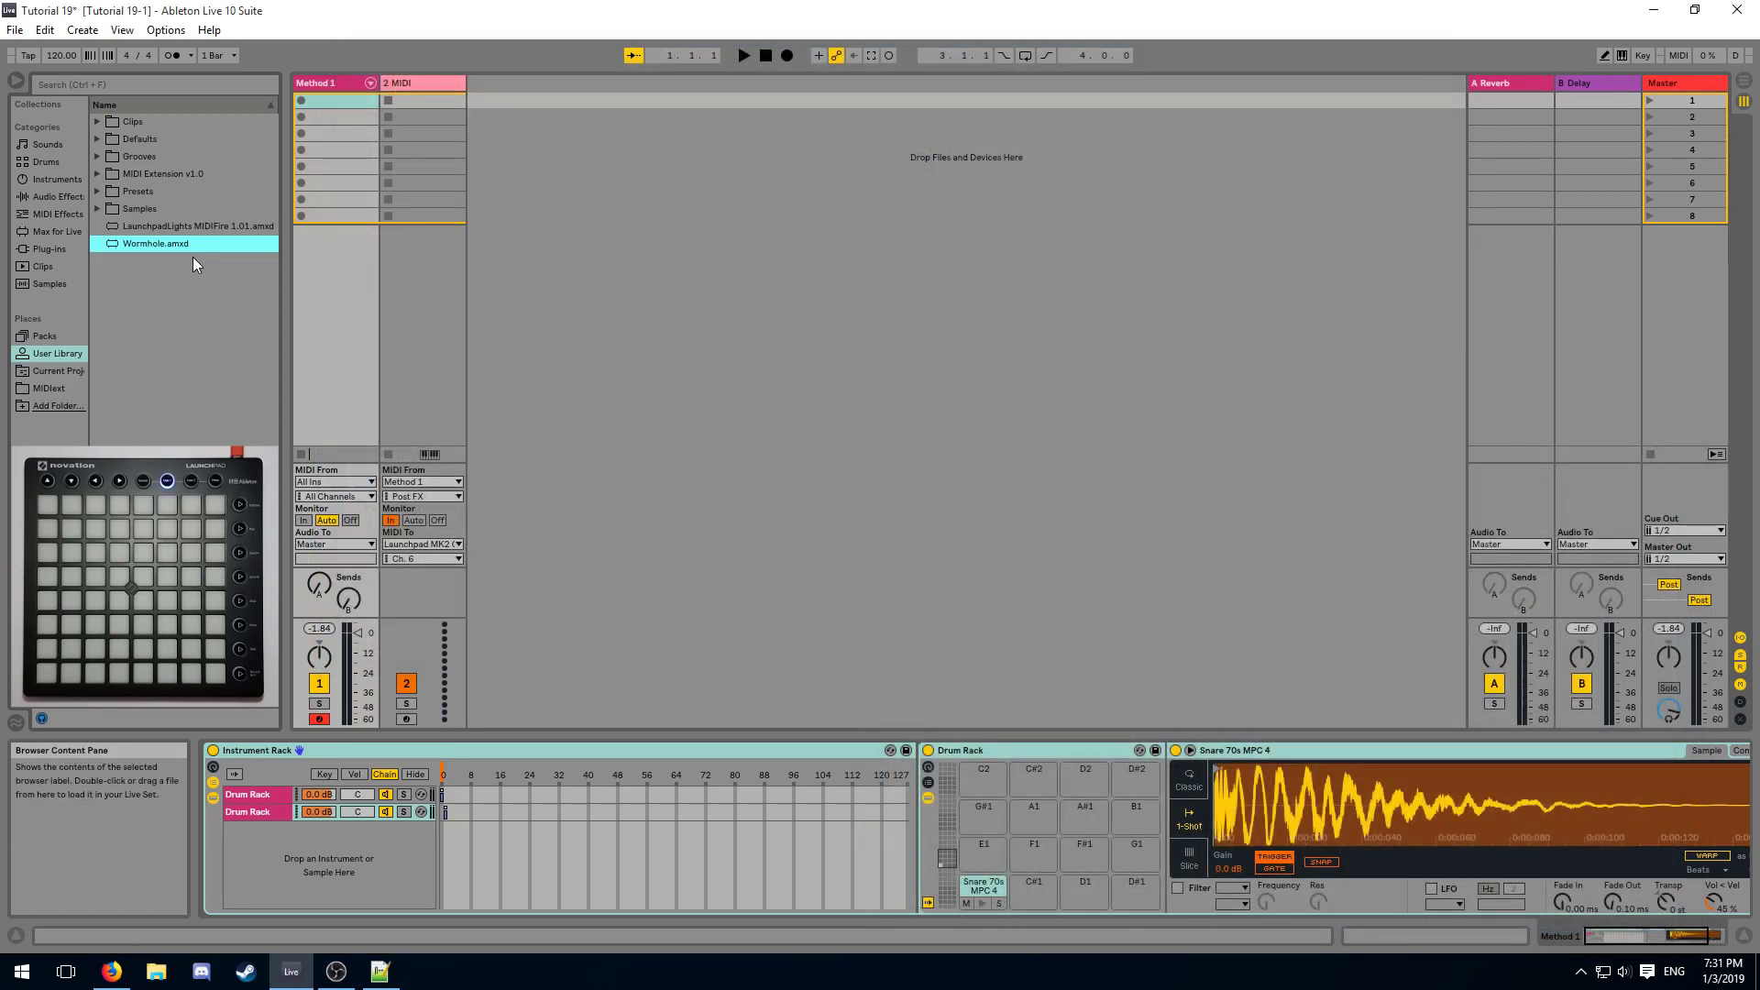
# Add Wormhole.amxd from the current project between the Drum Rack and the Kick 90s 1 sample on the Method 1 track.
pyautogui.click(66, 370)
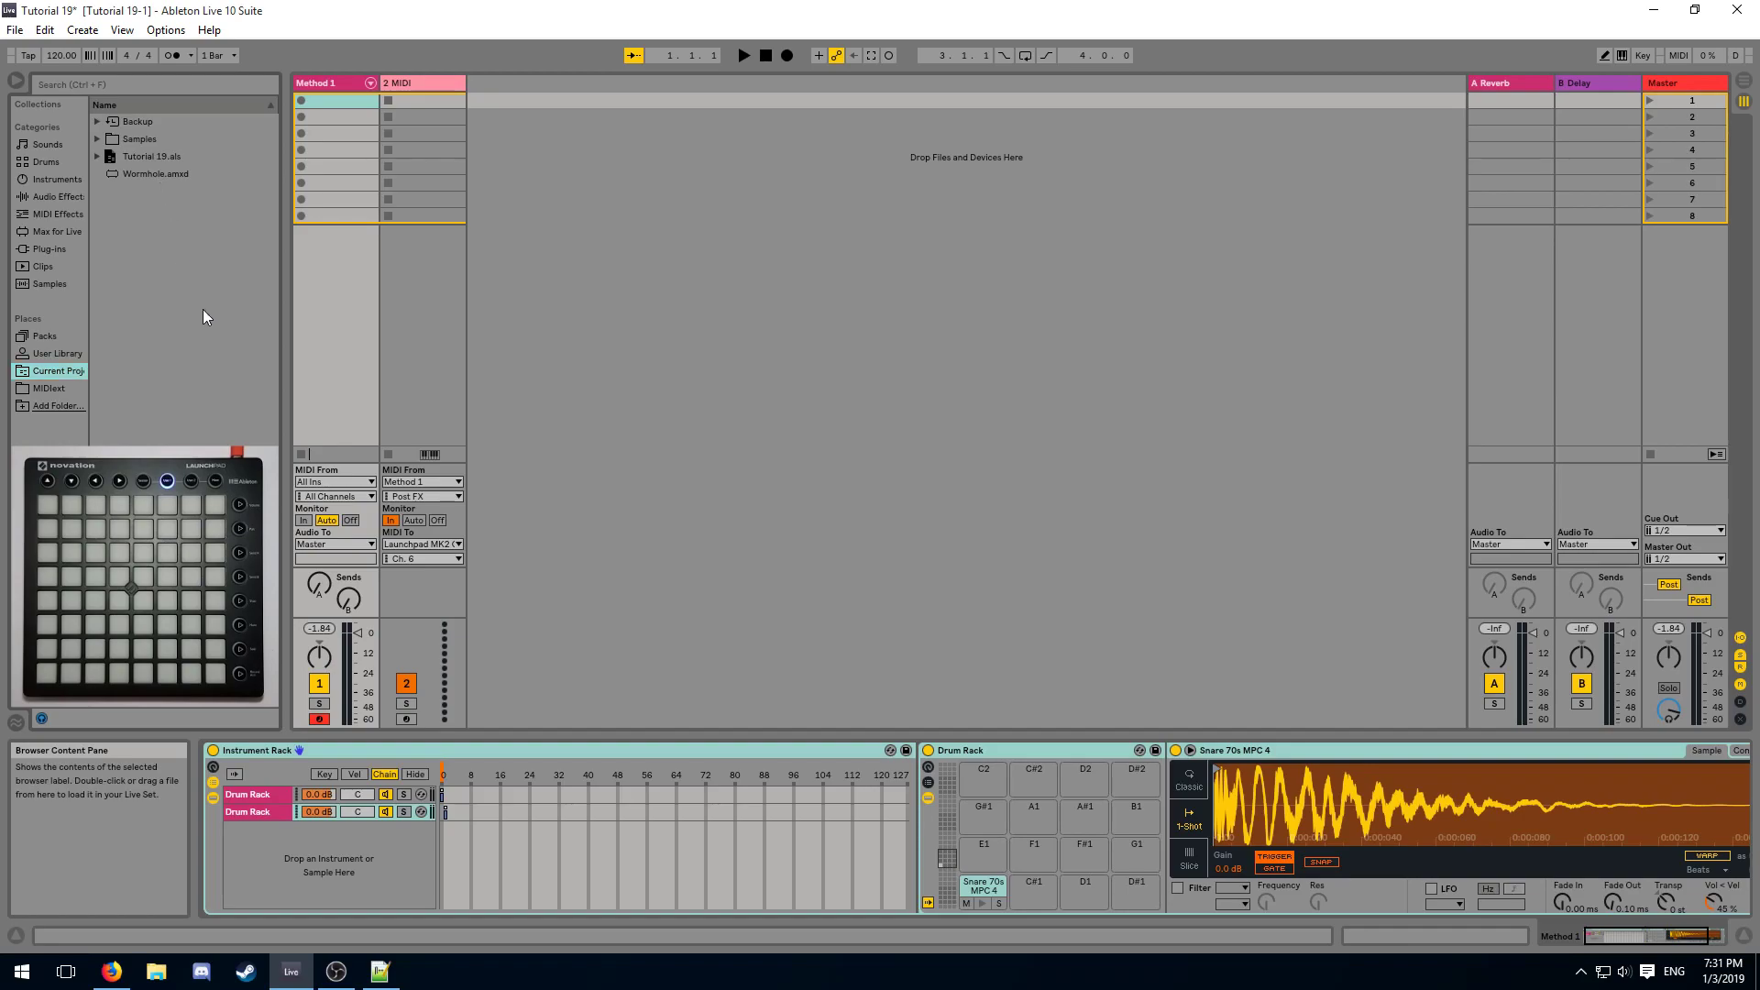
pyautogui.click(135, 177)
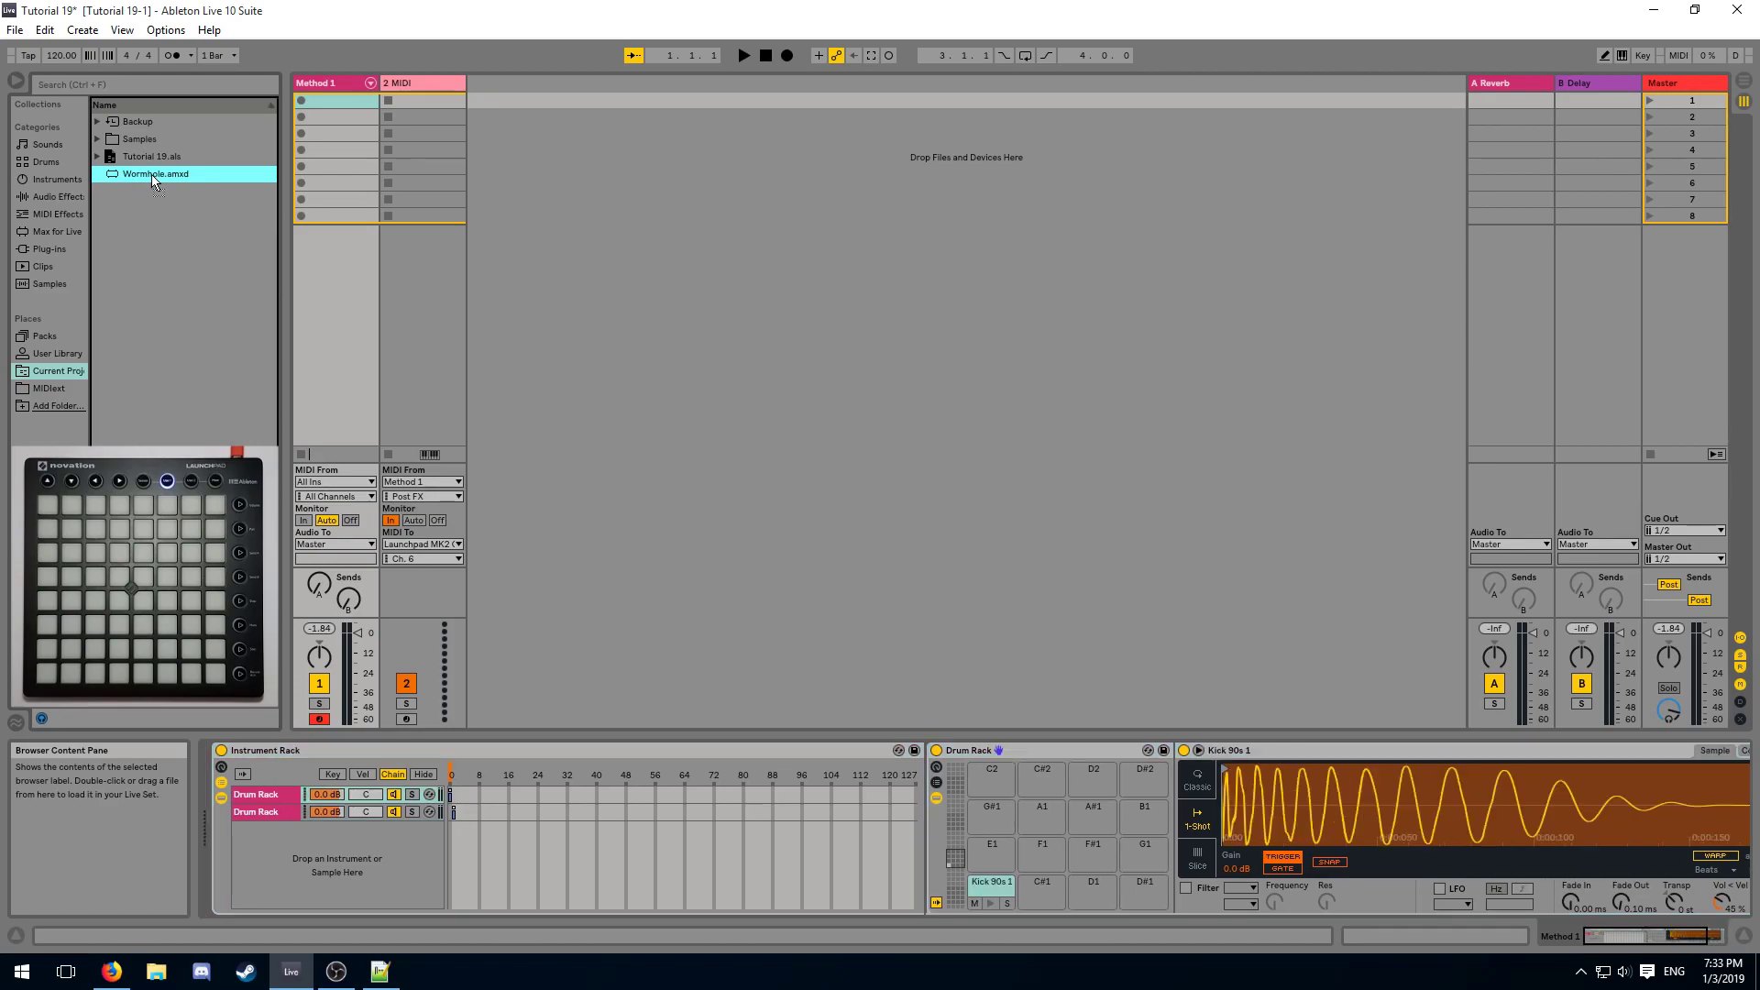
pyautogui.moveTo(152, 174); pyautogui.dragTo(1179, 806)
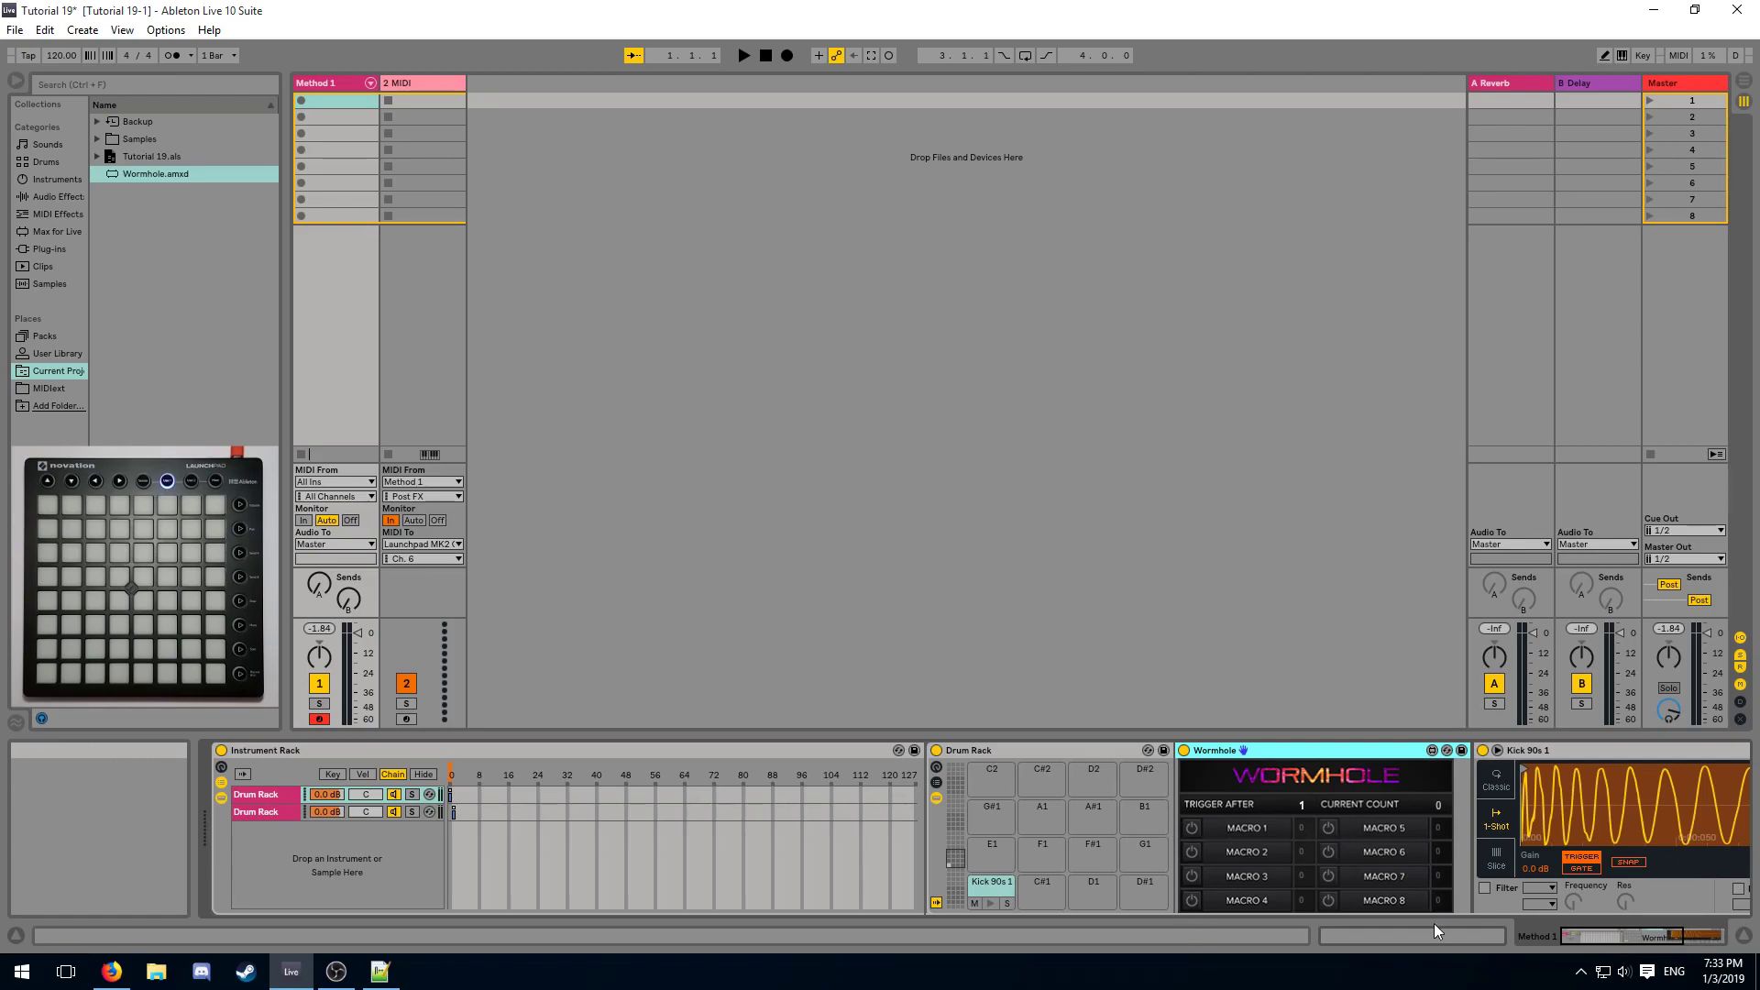
pyautogui.click(1192, 829)
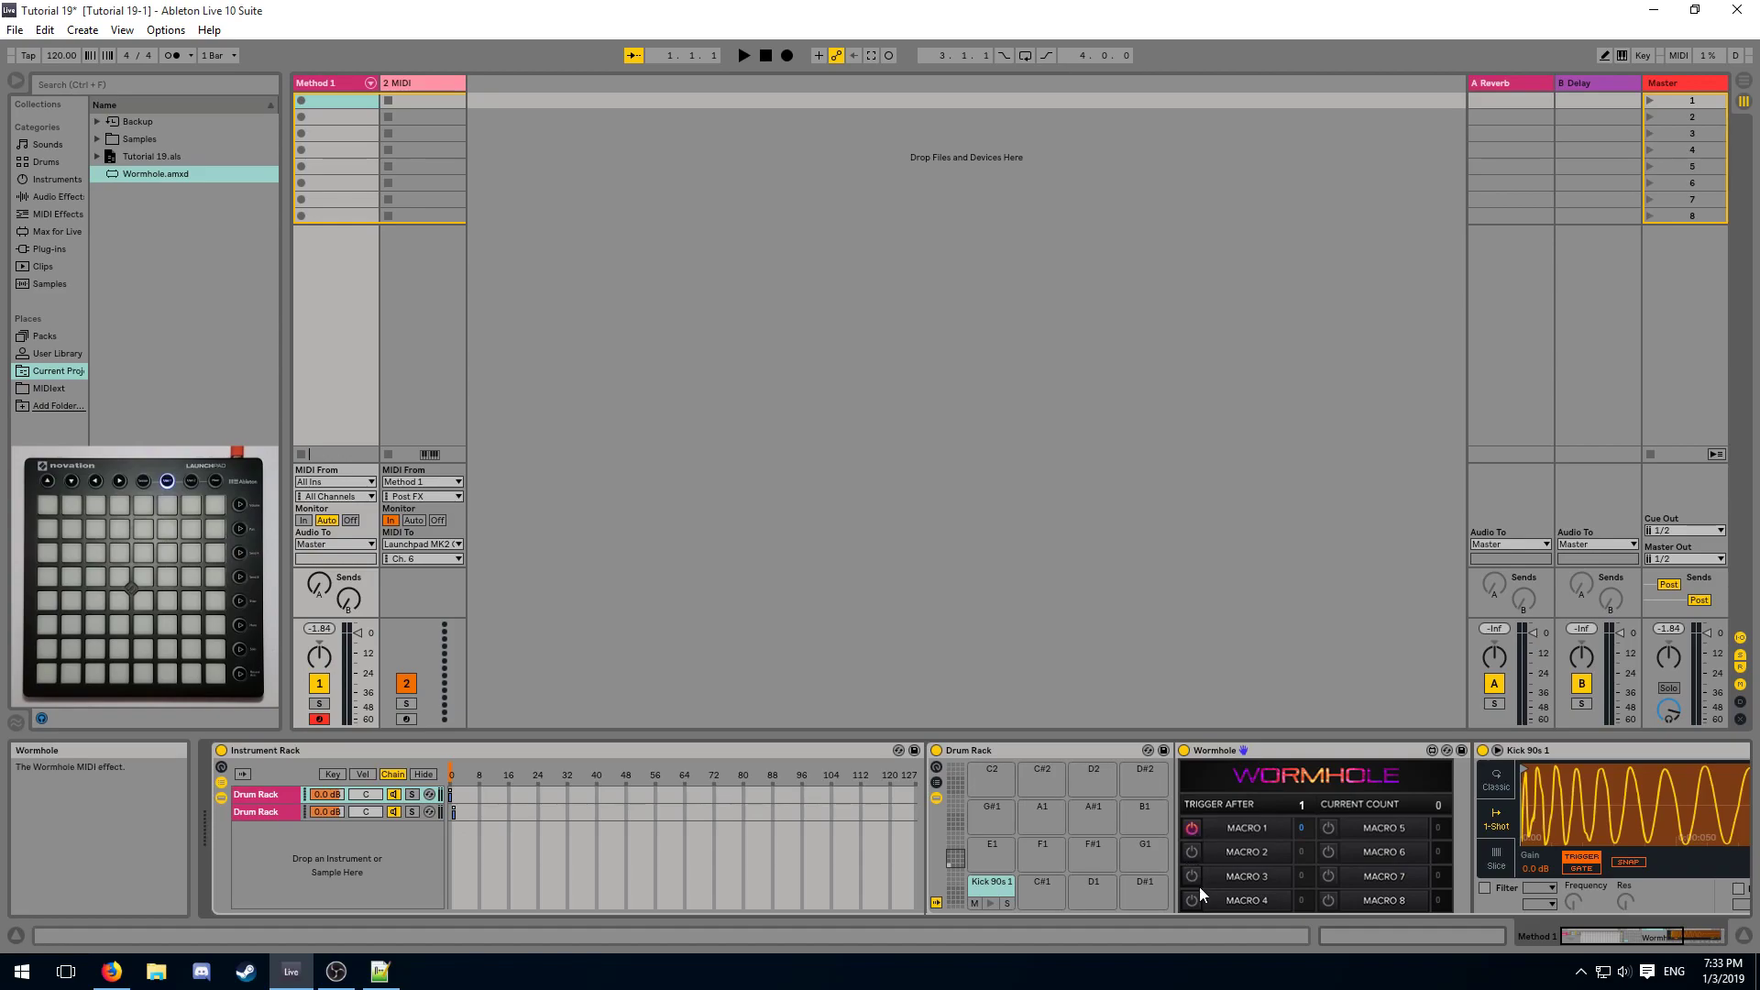
pyautogui.click(1192, 827)
pyautogui.click(1216, 754)
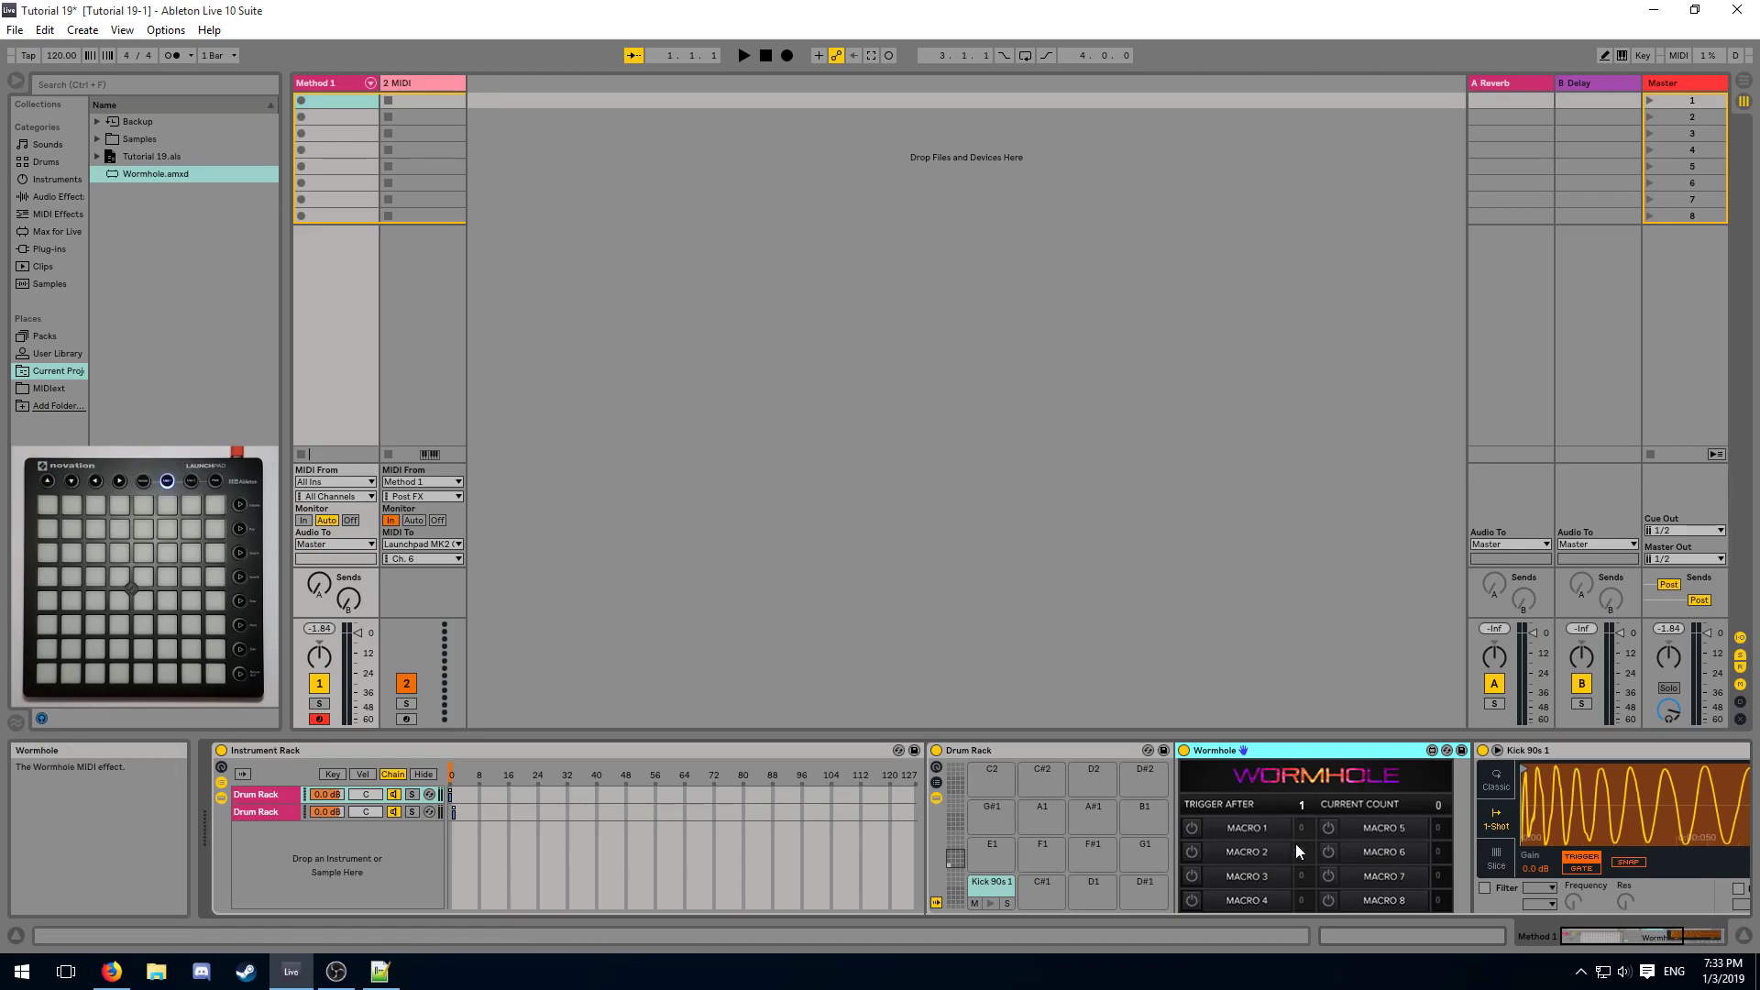
# Map the Instrument Rack's chain selector to Macro 1 and replace the conflicting MIDI mapping for Notes E6:B6.
pyautogui.click(597, 772)
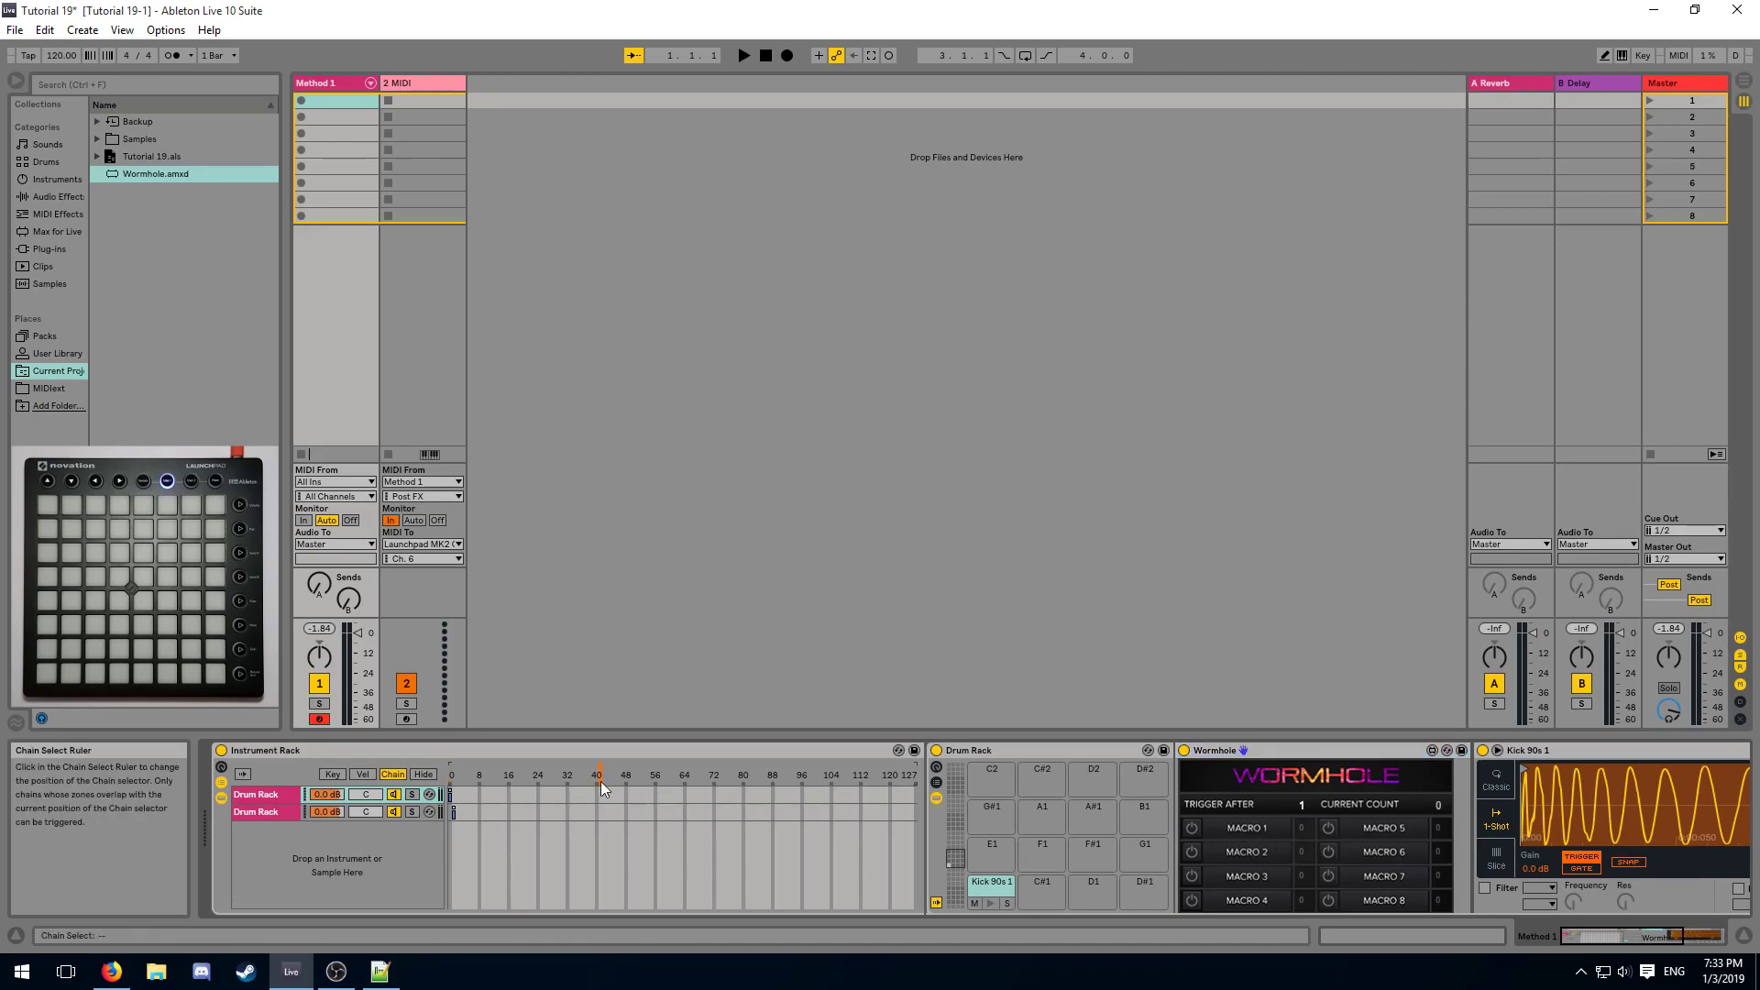
pyautogui.rightClick(602, 778)
pyautogui.click(668, 693)
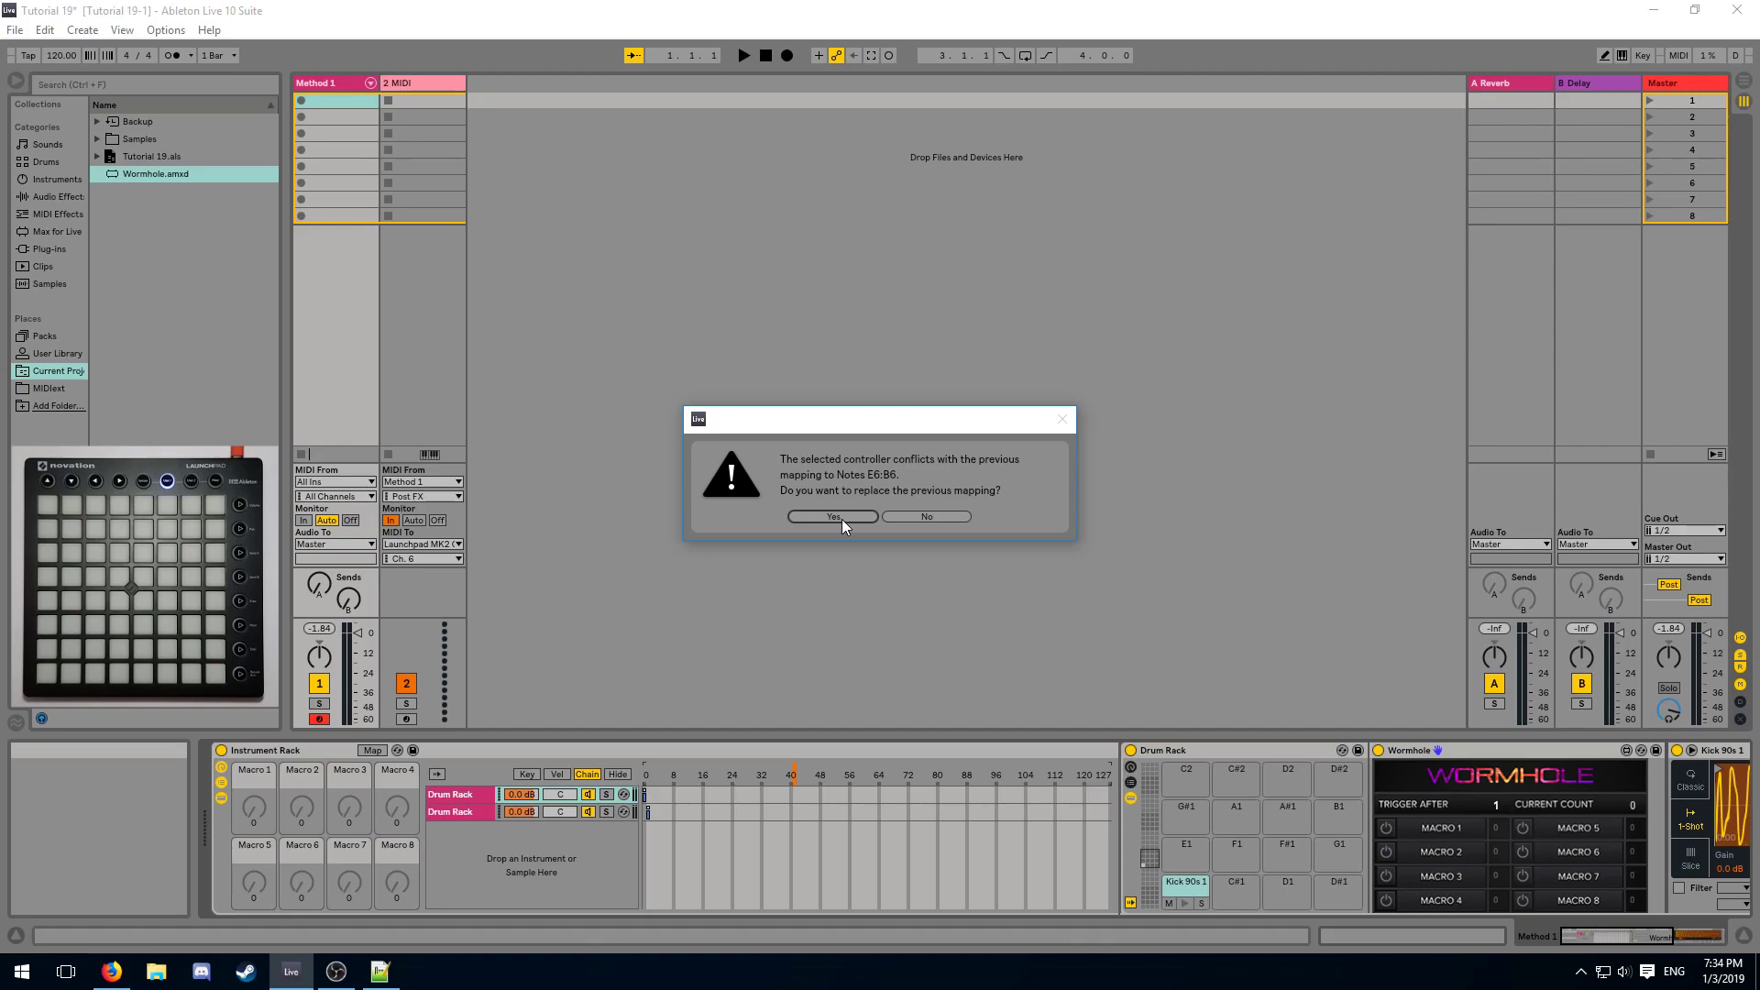
pyautogui.click(832, 517)
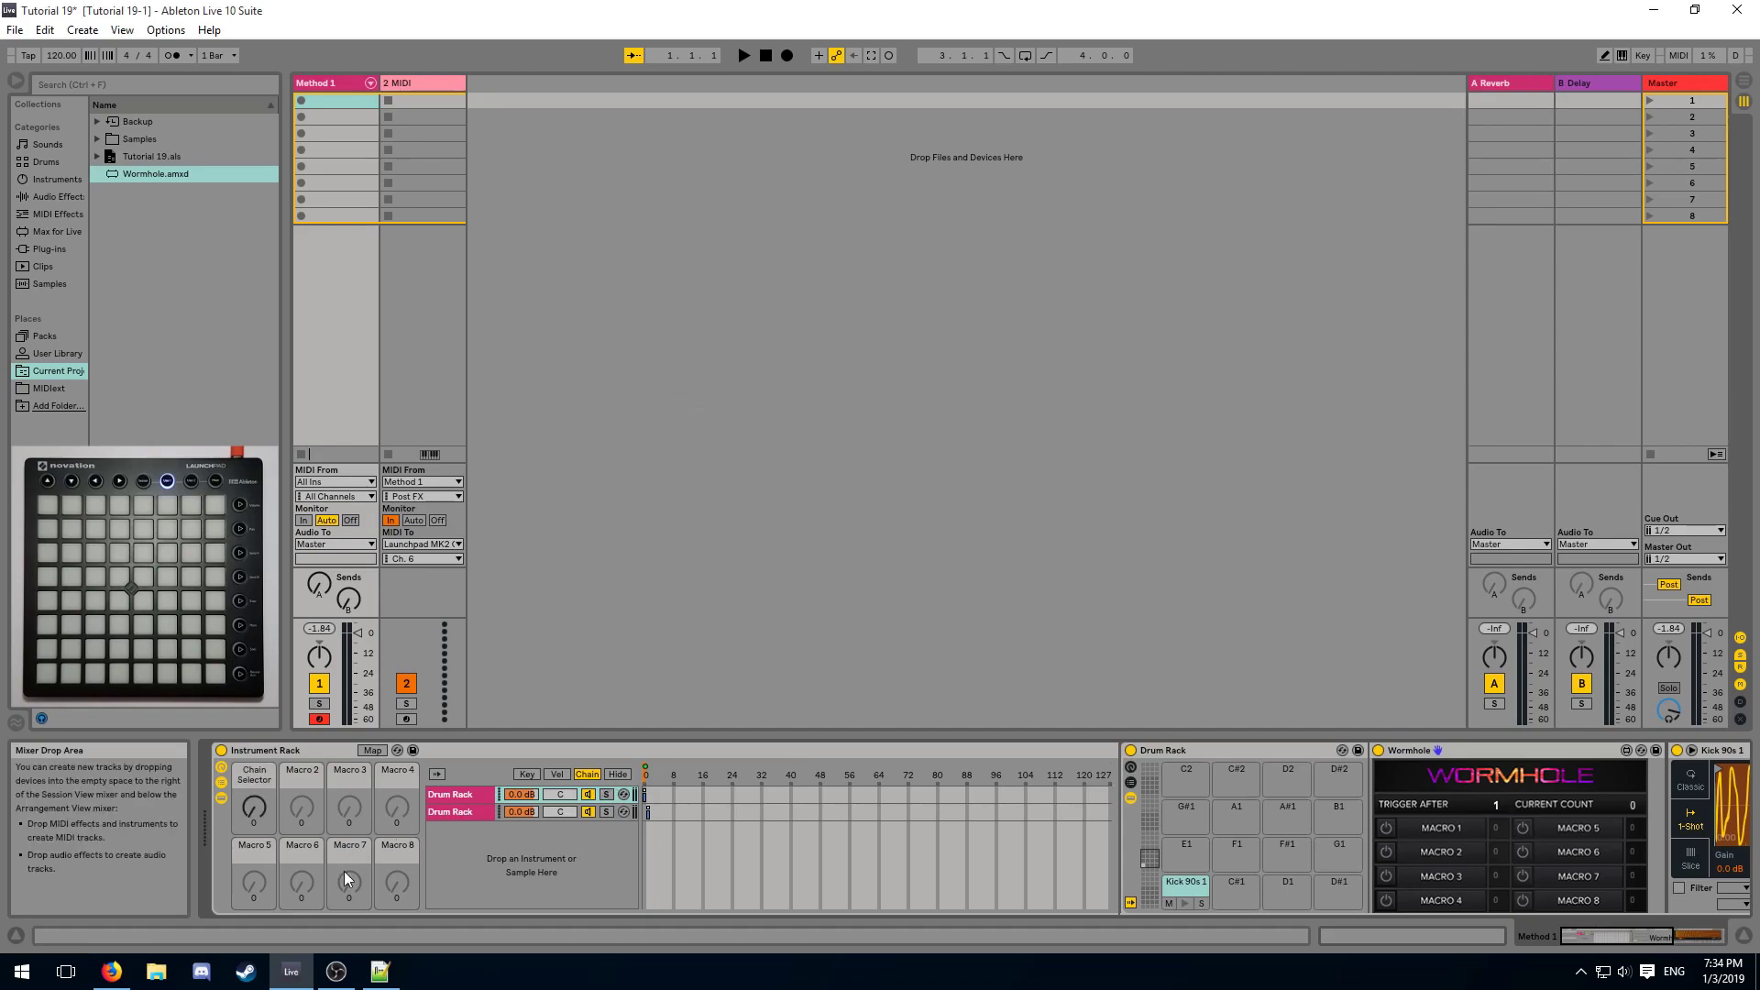
# Enable Macro 1 in Wormhole and copy the device to the 2 MIDI track, in front of its Velocity effect.
pyautogui.click(1386, 827)
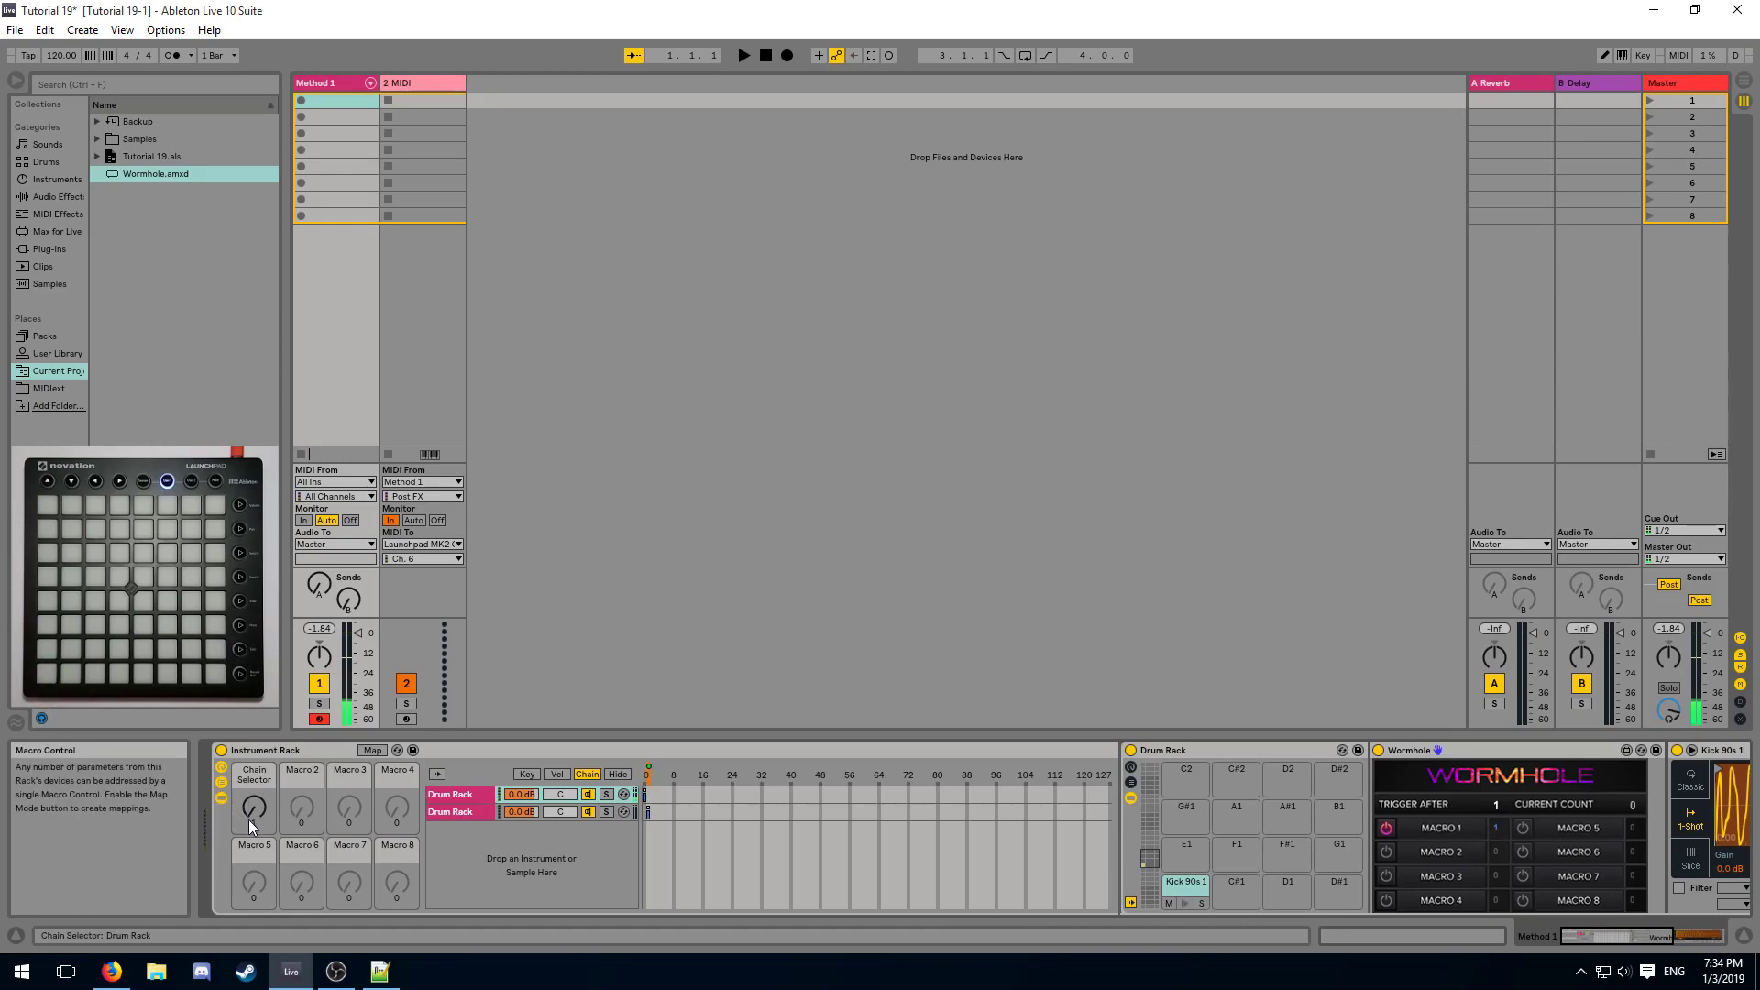
pyautogui.click(1402, 749)
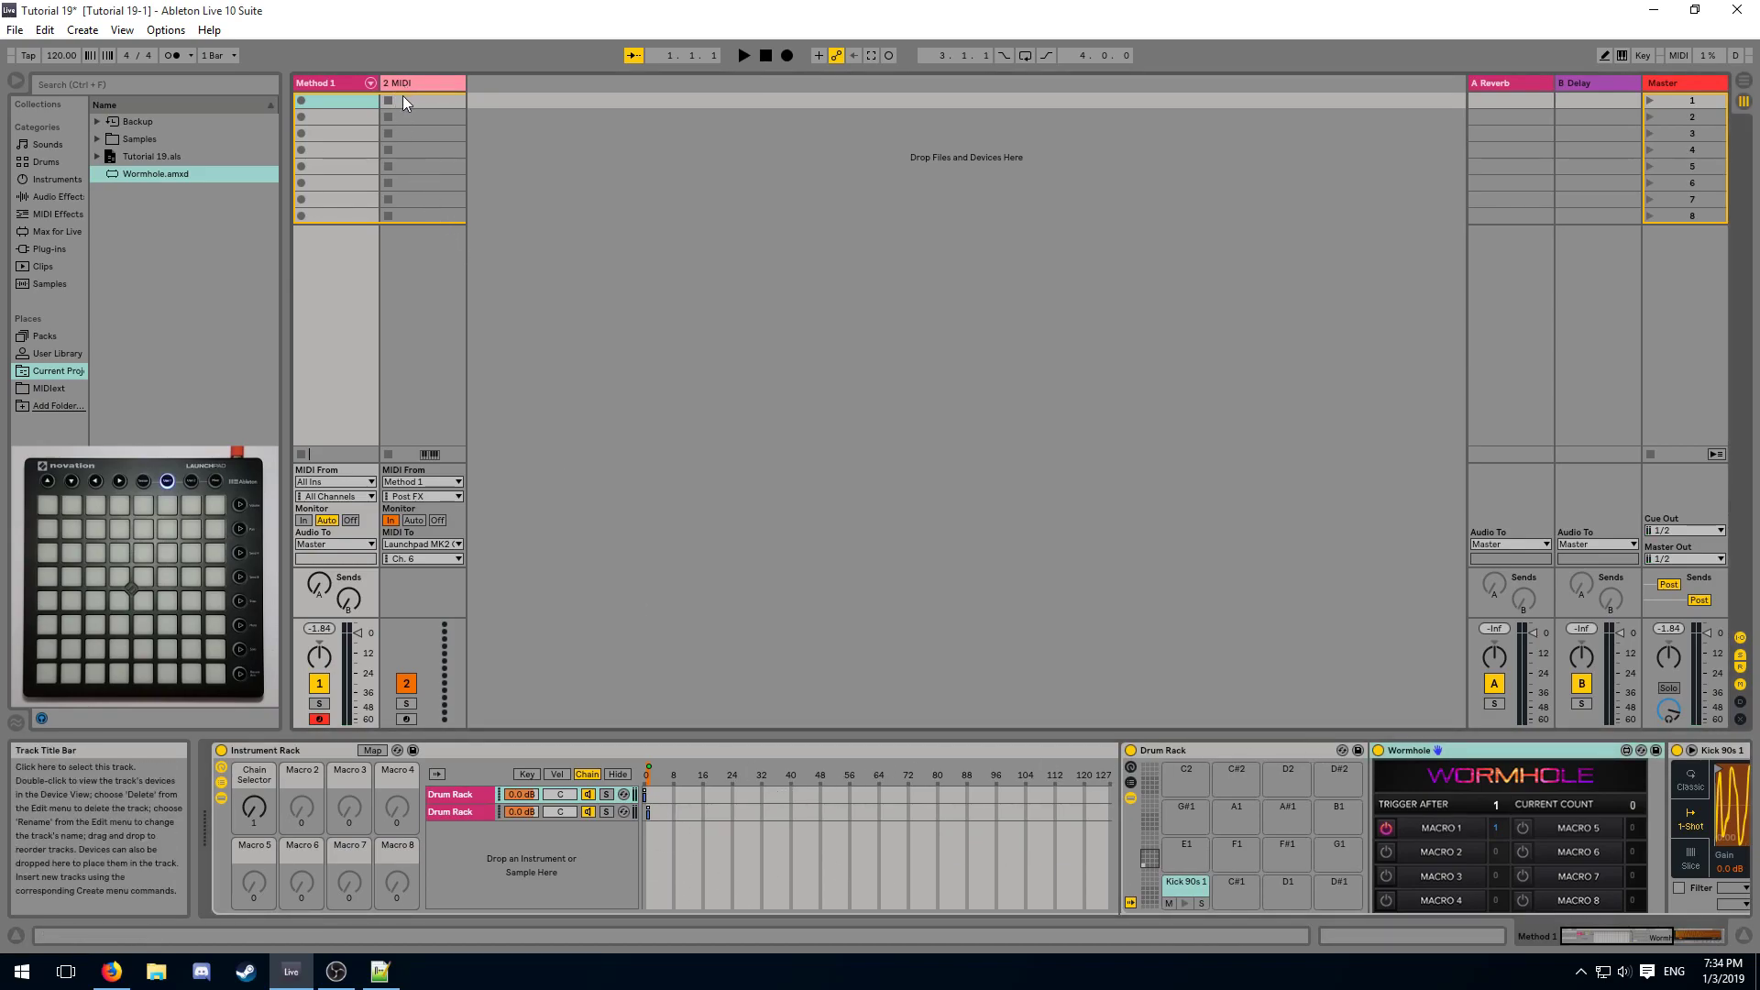
pyautogui.rightClick(1442, 750)
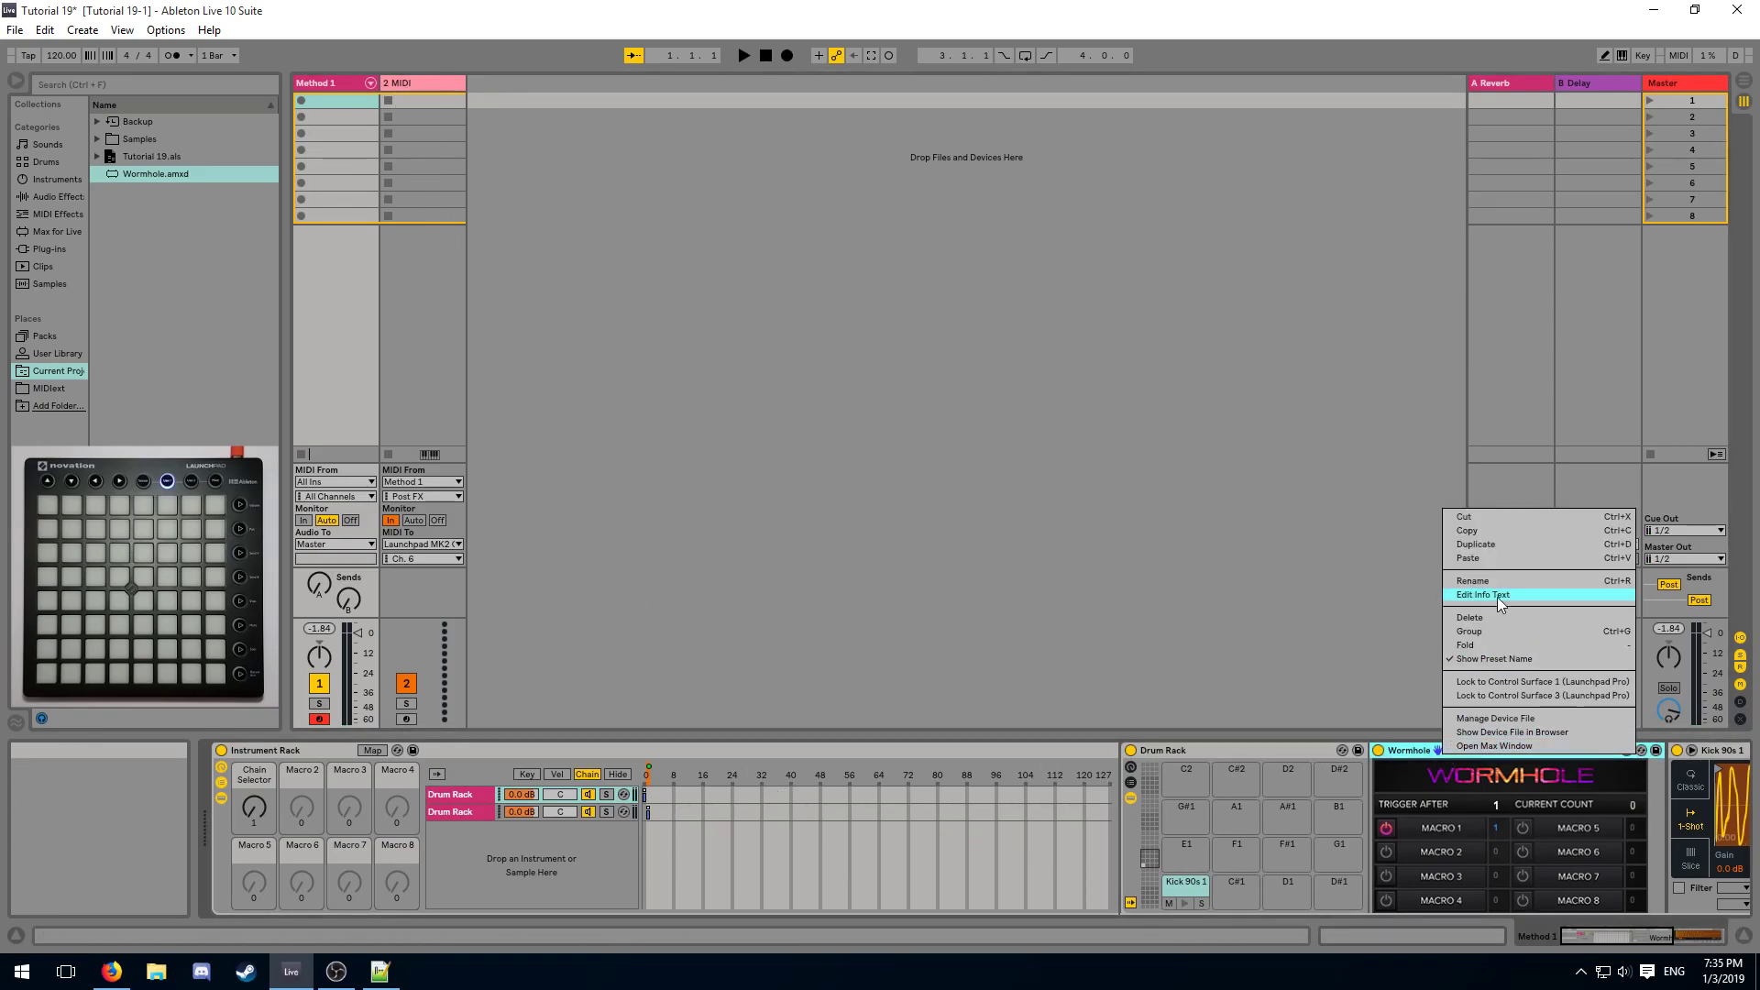
pyautogui.click(1480, 530)
pyautogui.click(407, 81)
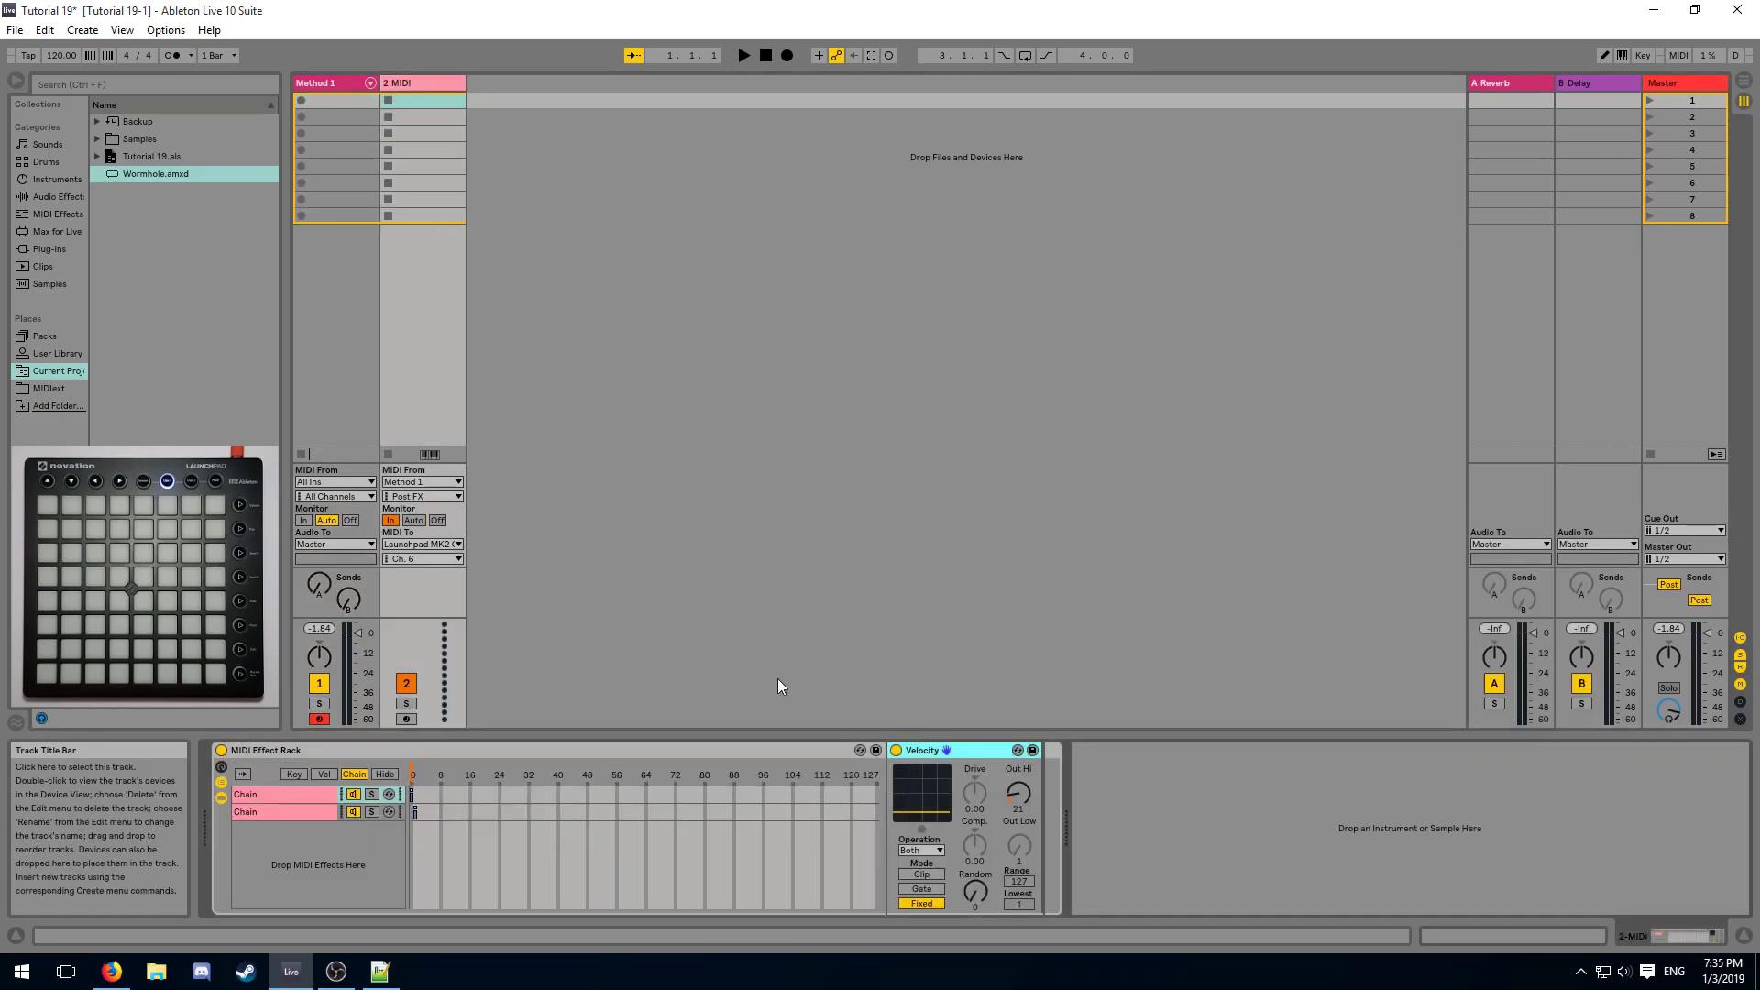
pyautogui.rightClick(937, 750)
pyautogui.click(970, 581)
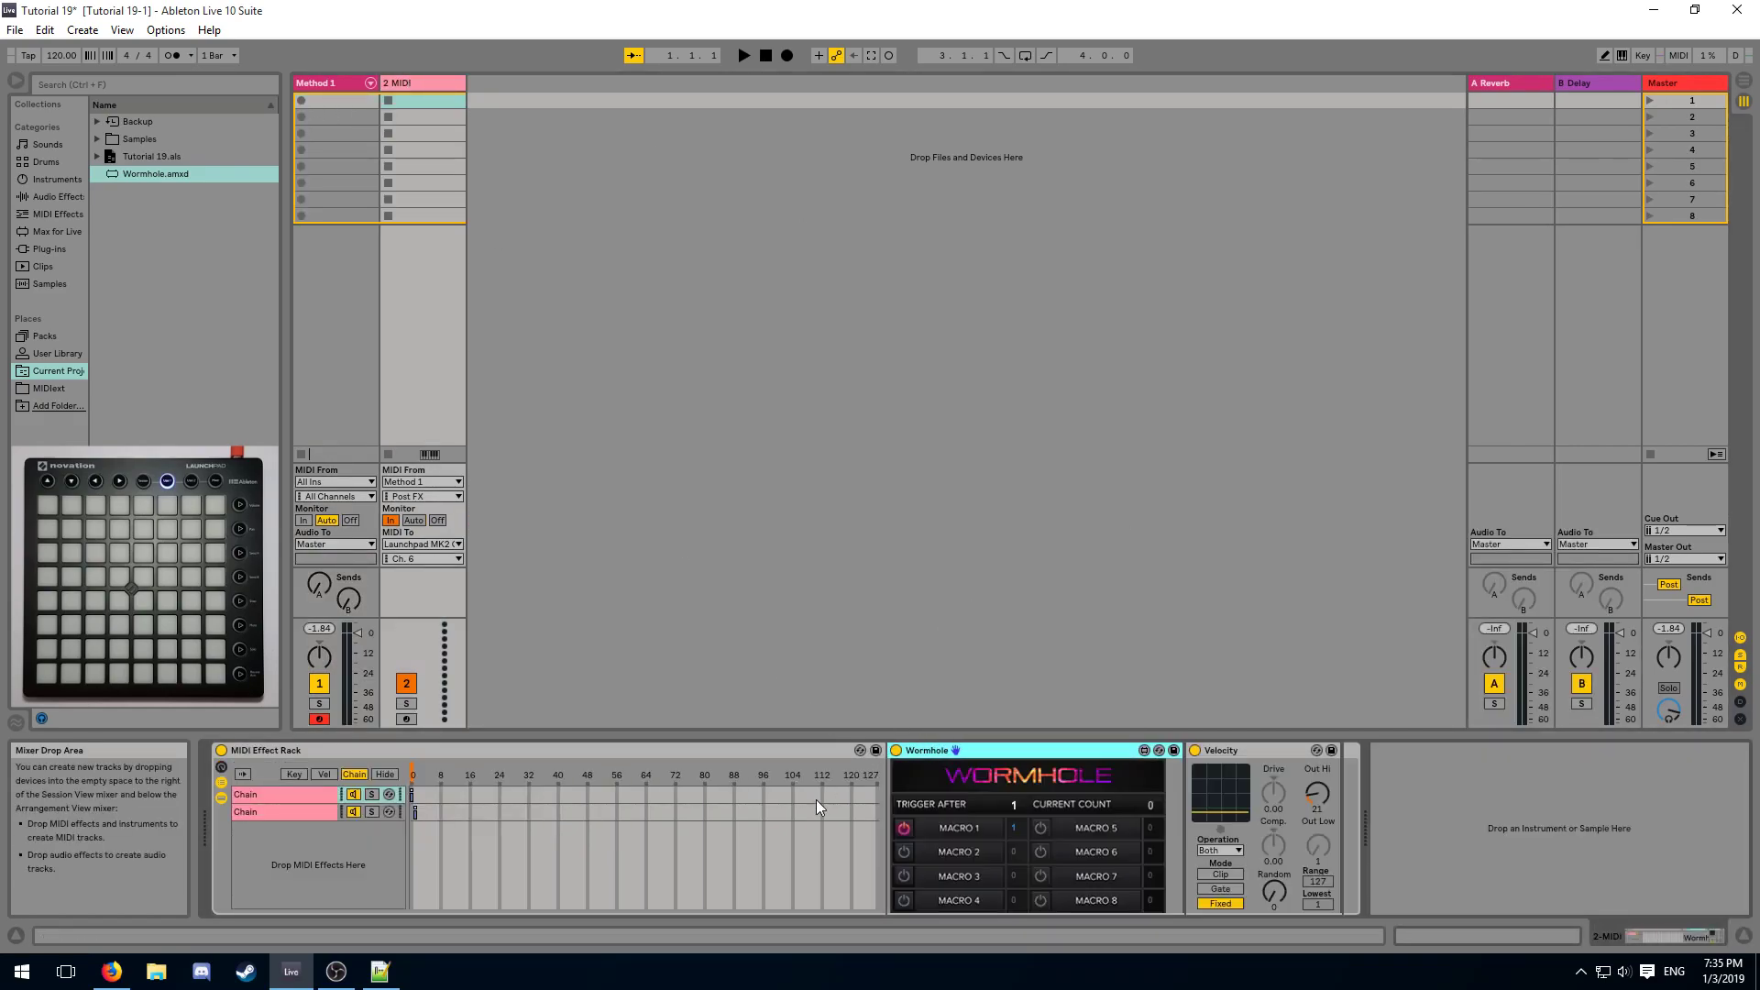
# Map the chain selector of the 2 MIDI track's MIDI Effect Rack to Macro 1, replacing the conflicting mapping.
pyautogui.rightClick(561, 779)
pyautogui.click(632, 675)
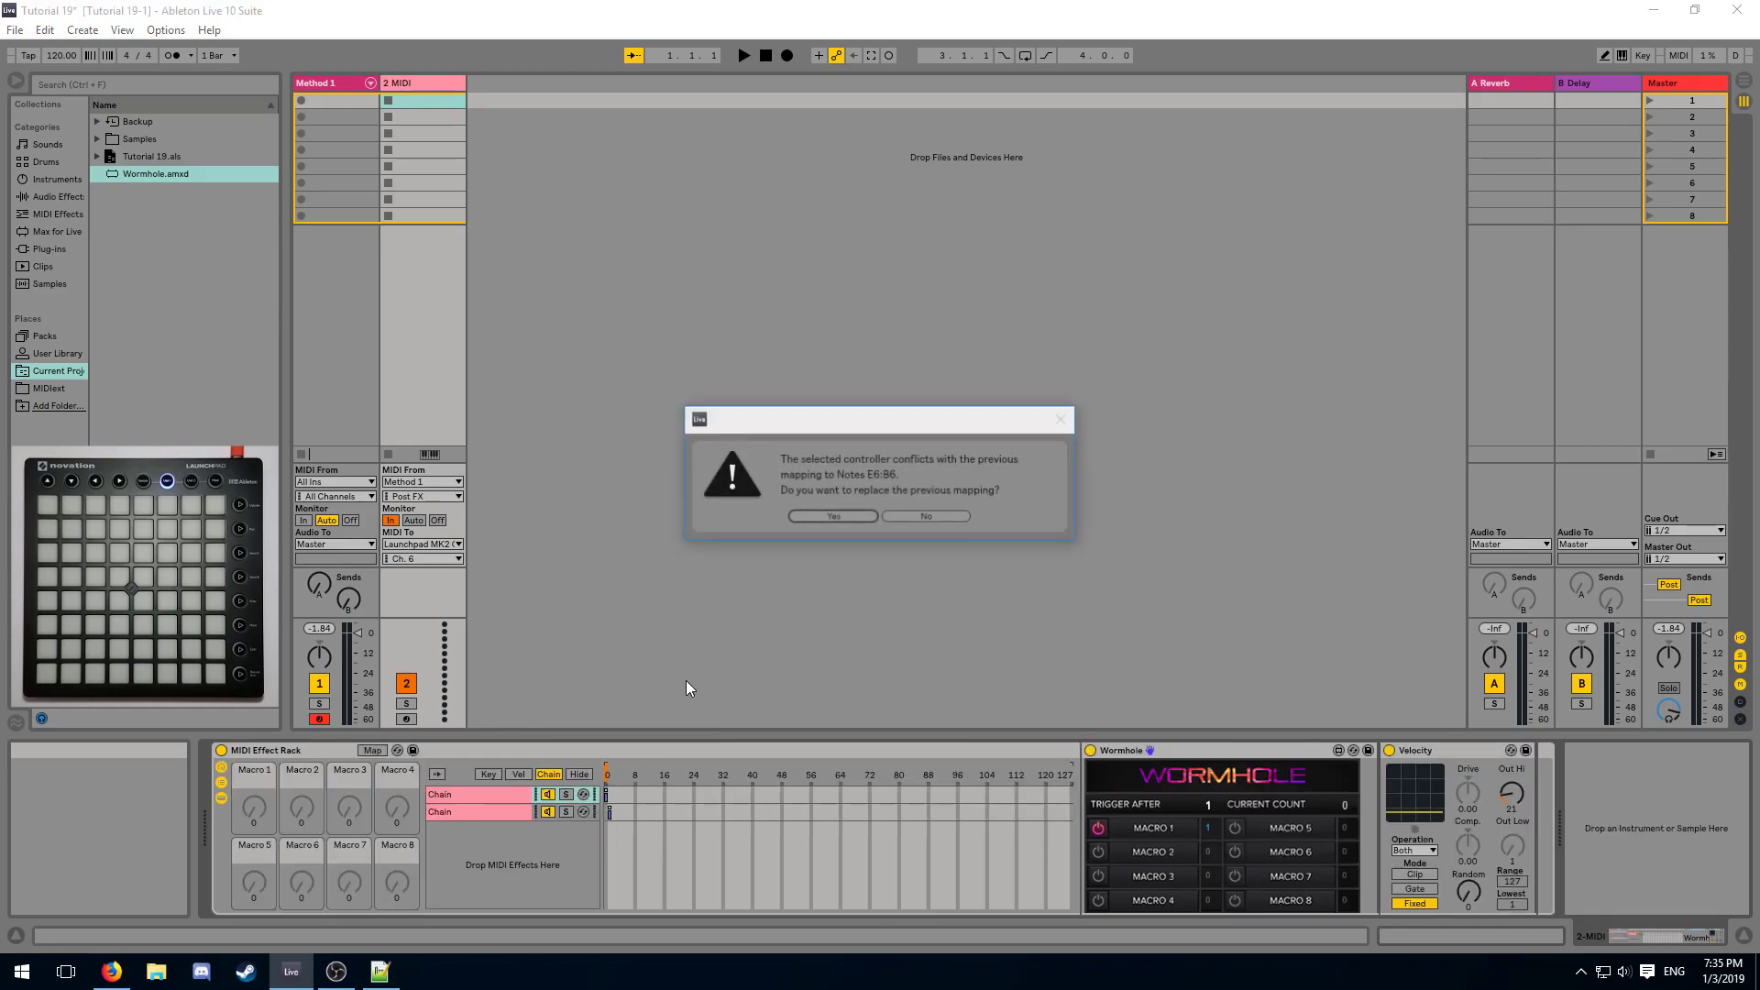
pyautogui.click(865, 518)
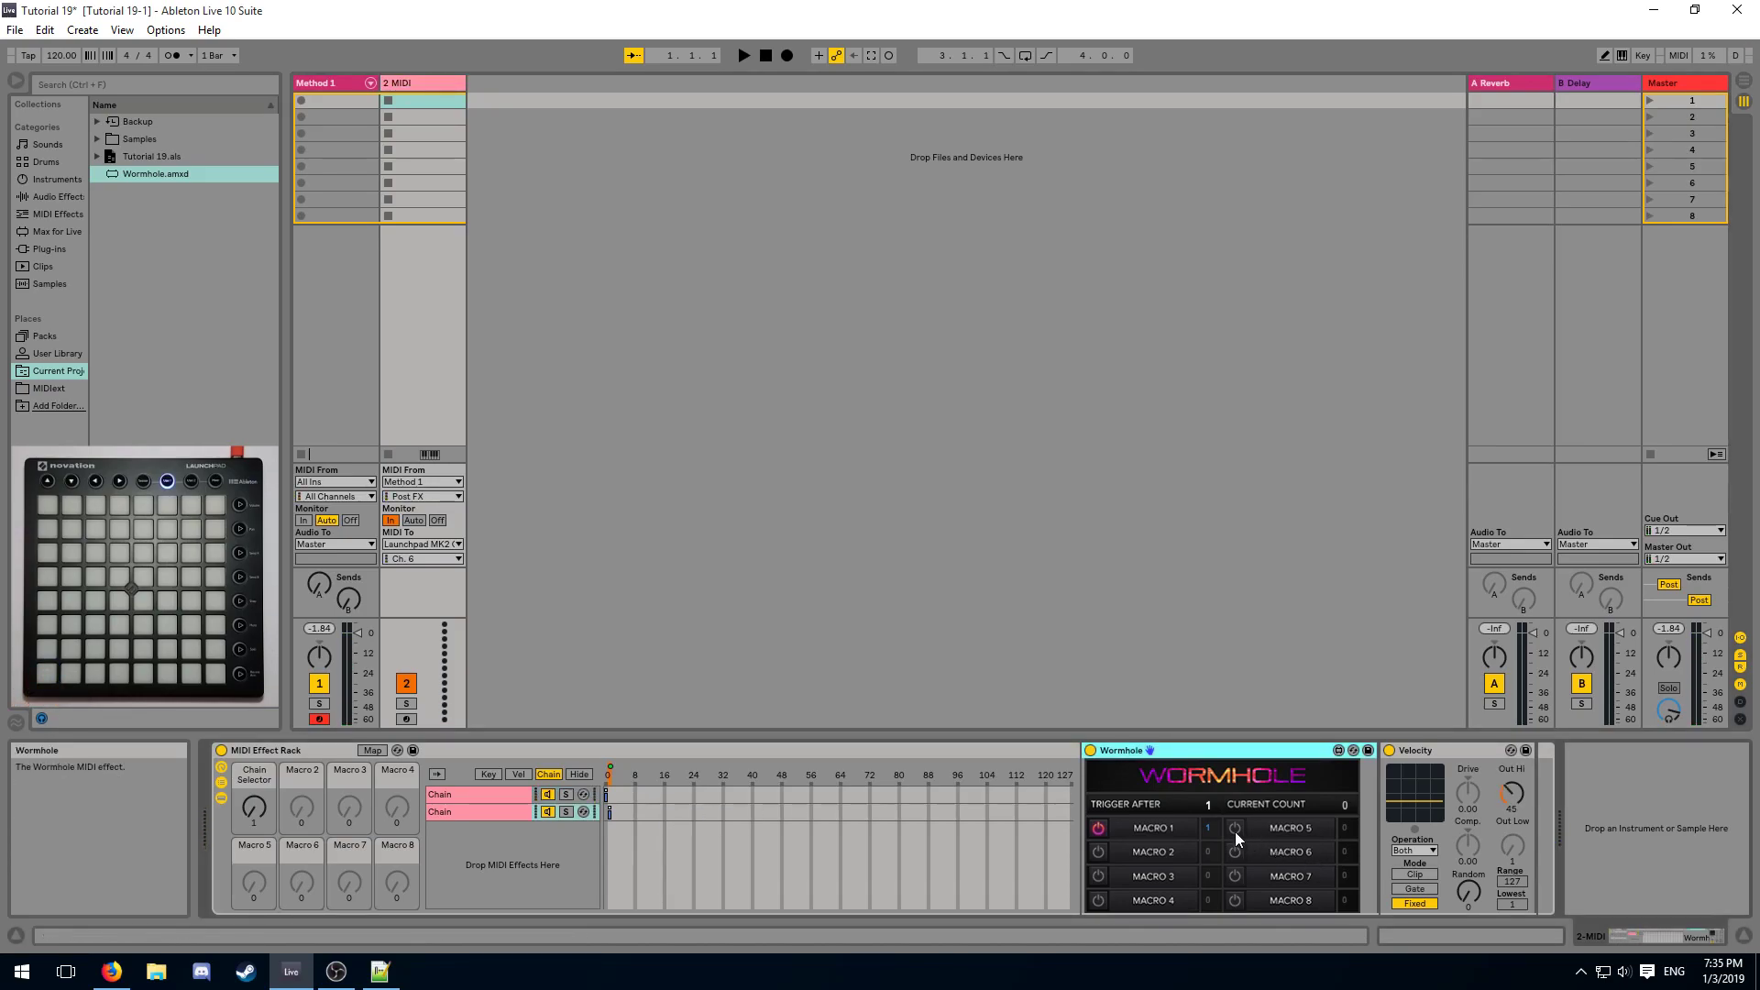
pyautogui.click(1140, 752)
# Group the Snare 70s MPC 4 pad's Wormhole on the Method 1 track into a MIDI Effect Rack and create a second, empty chain.
pyautogui.click(330, 83)
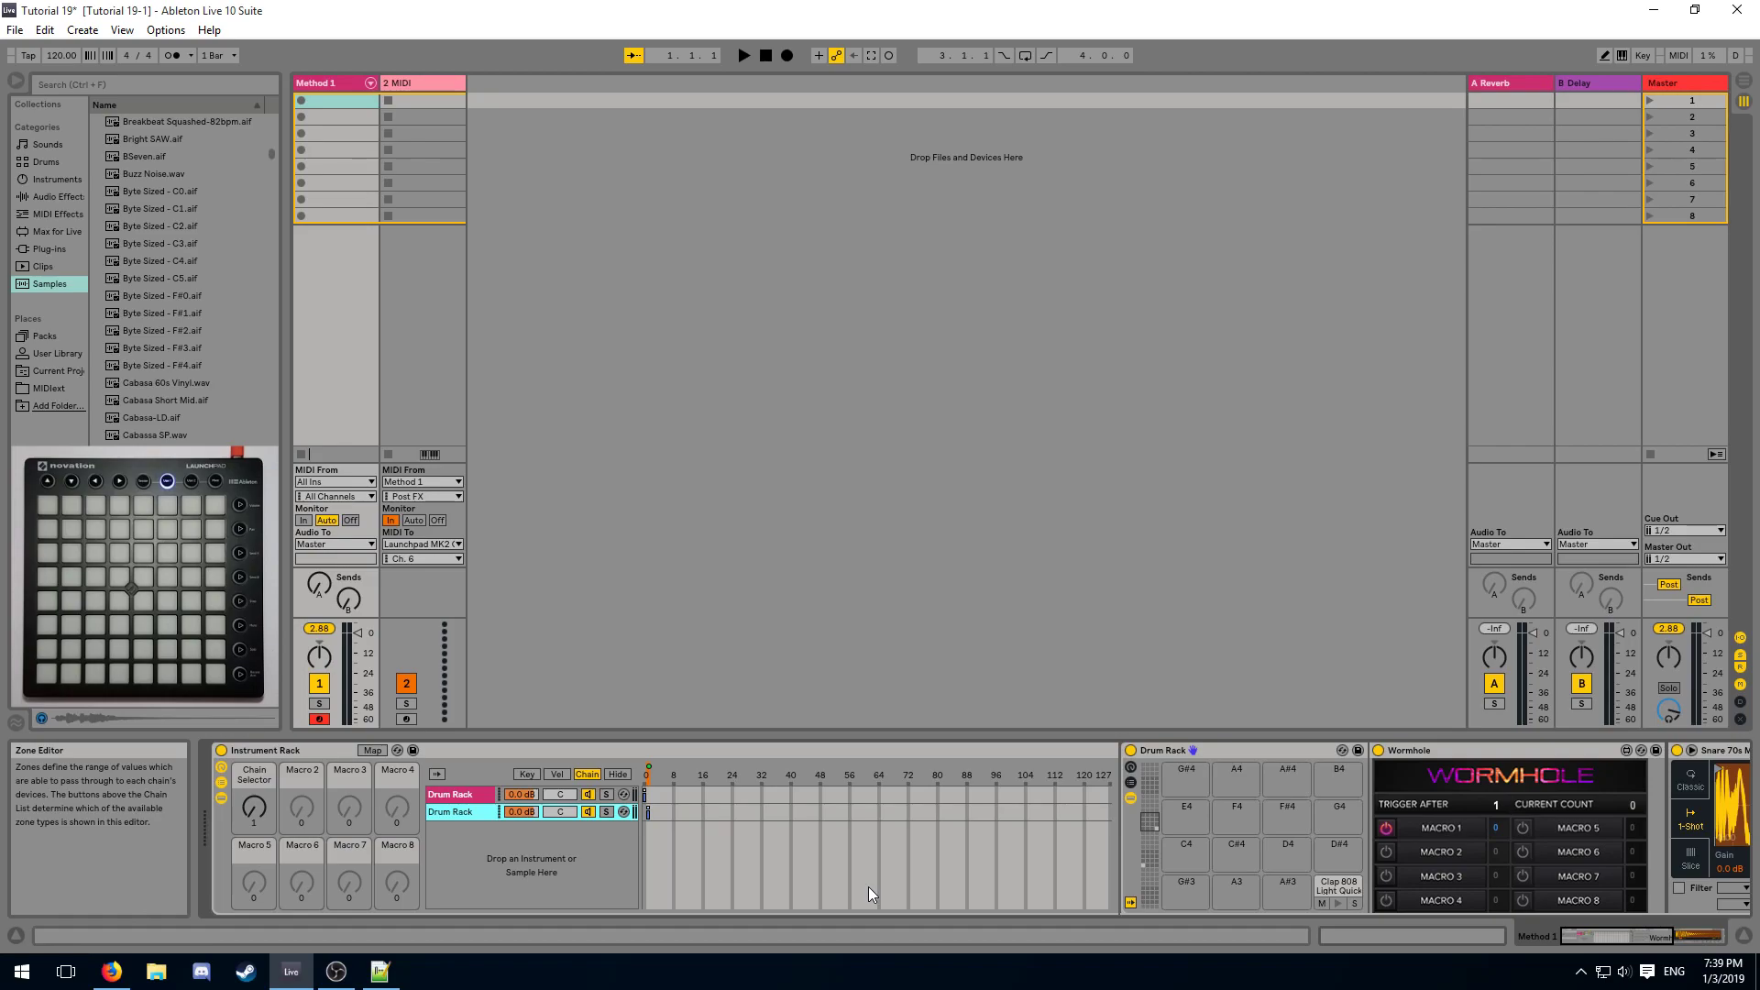
pyautogui.moveTo(1572, 933); pyautogui.dragTo(1611, 933)
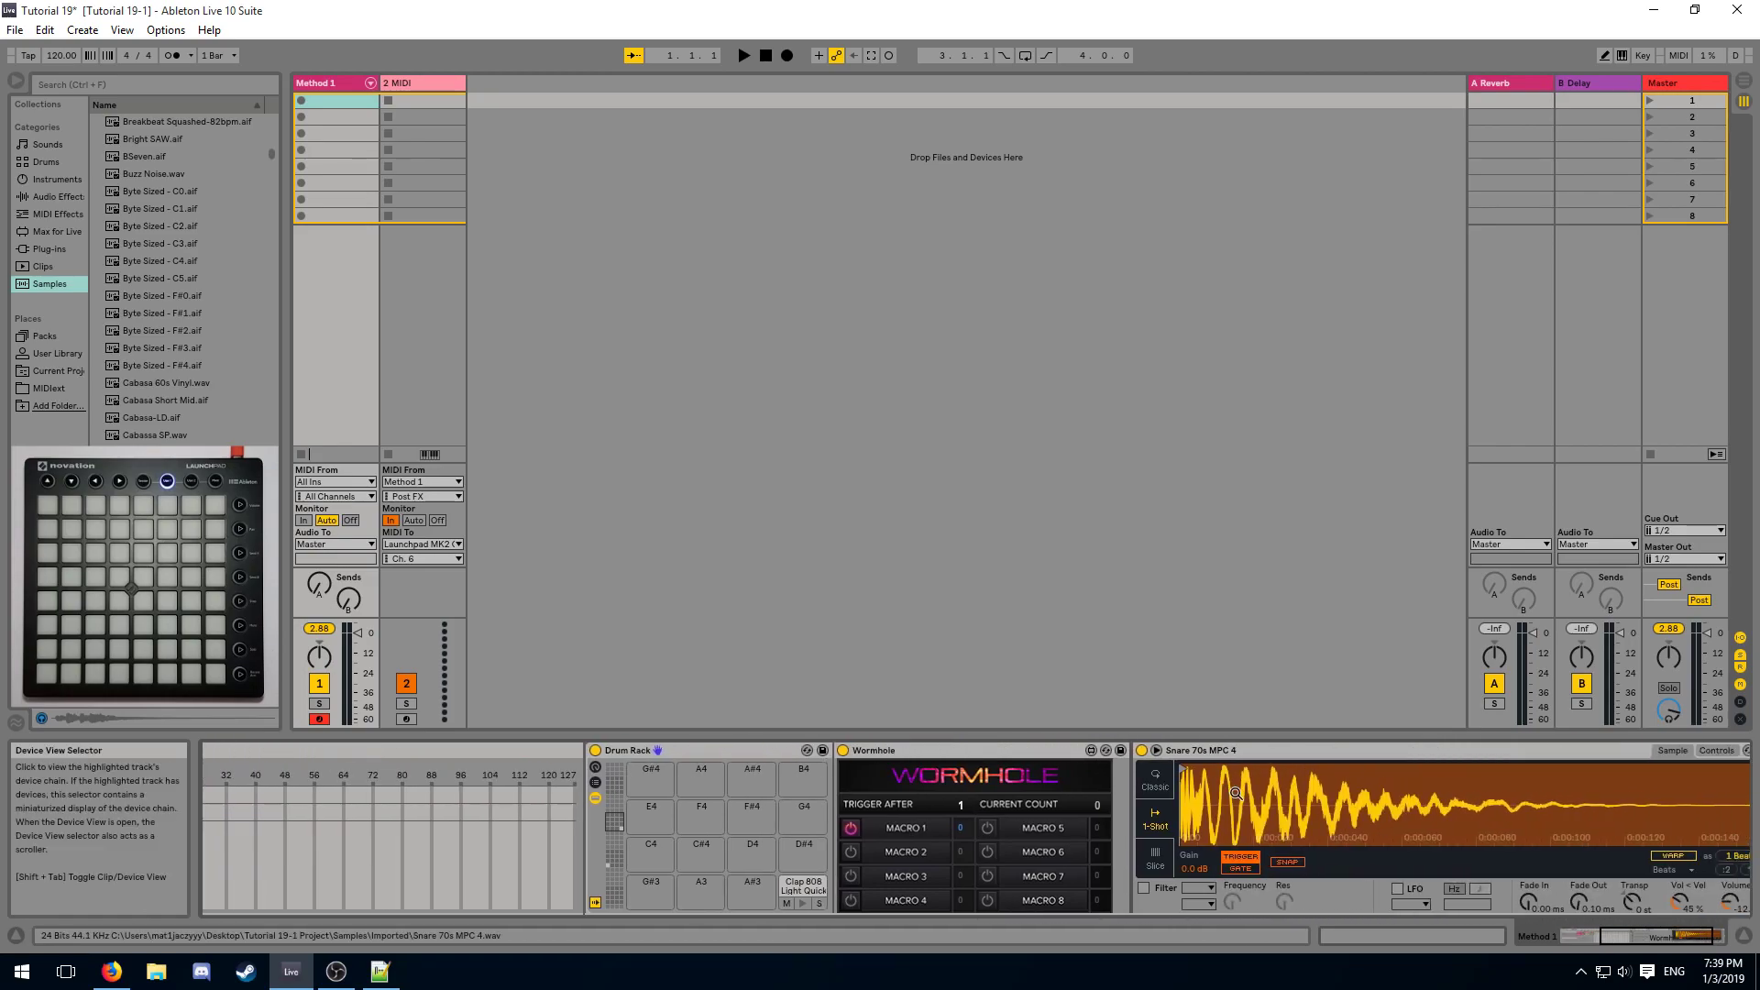
pyautogui.click(1211, 750)
pyautogui.click(866, 752)
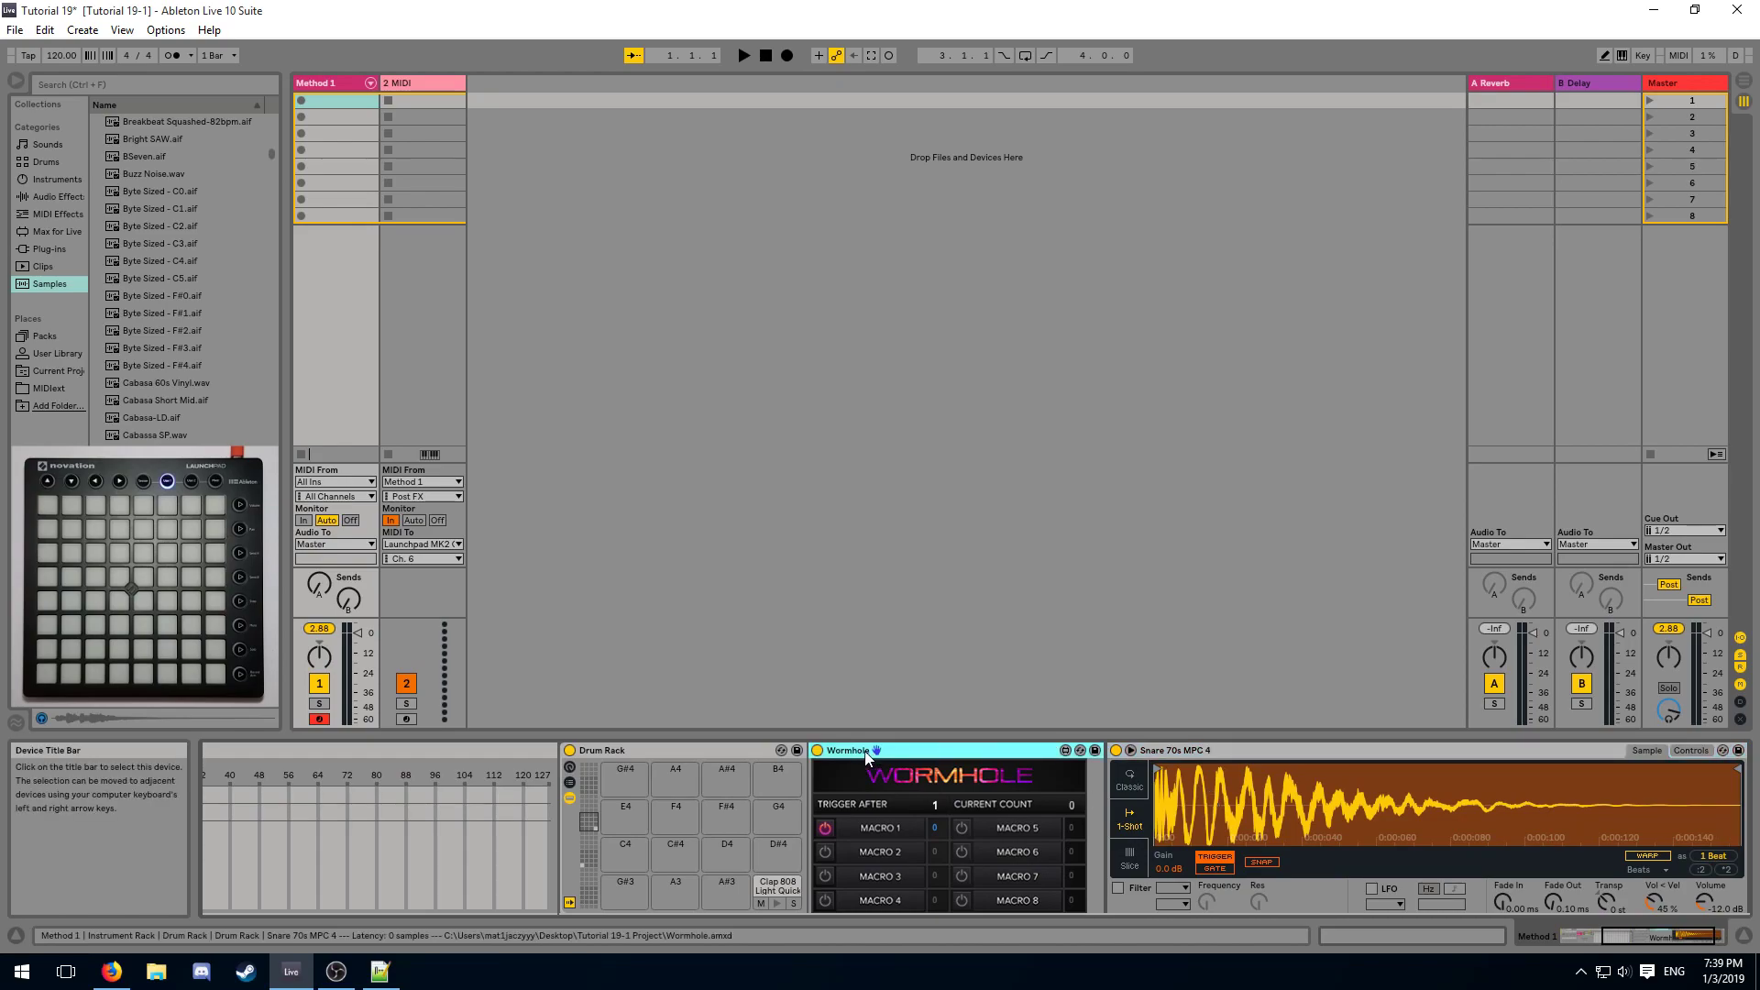
pyautogui.hotkey('ctrl', 'g')
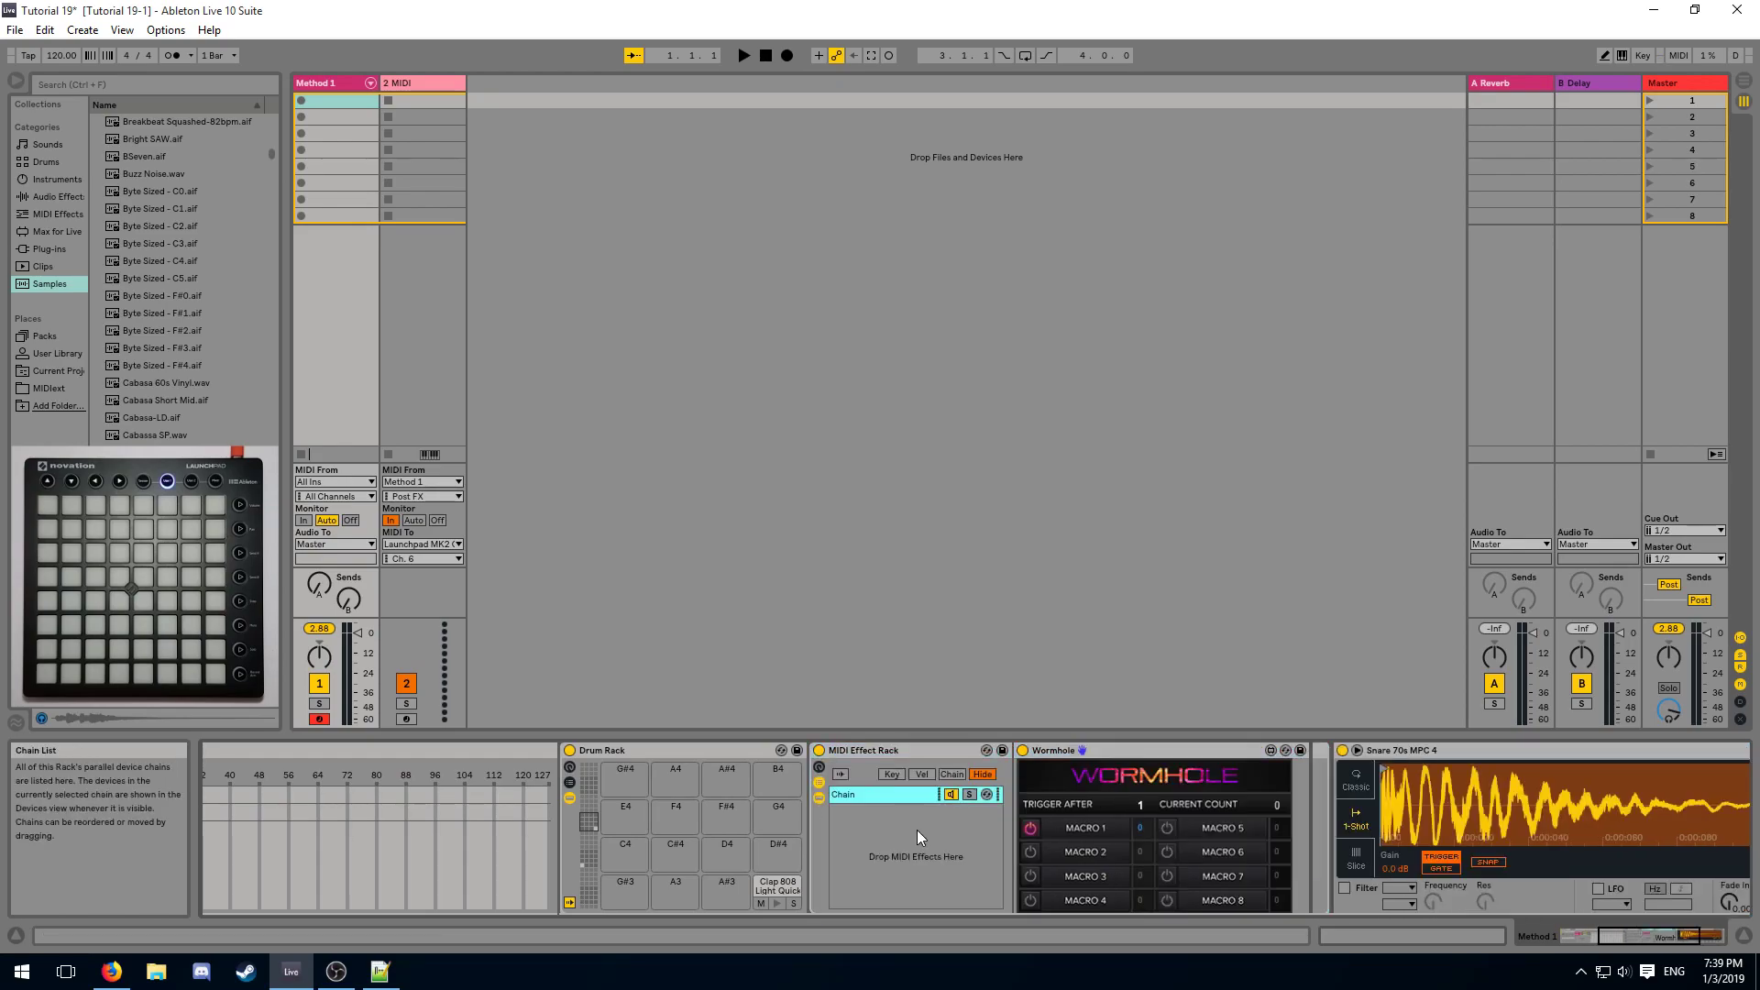
pyautogui.rightClick(917, 828)
pyautogui.click(942, 876)
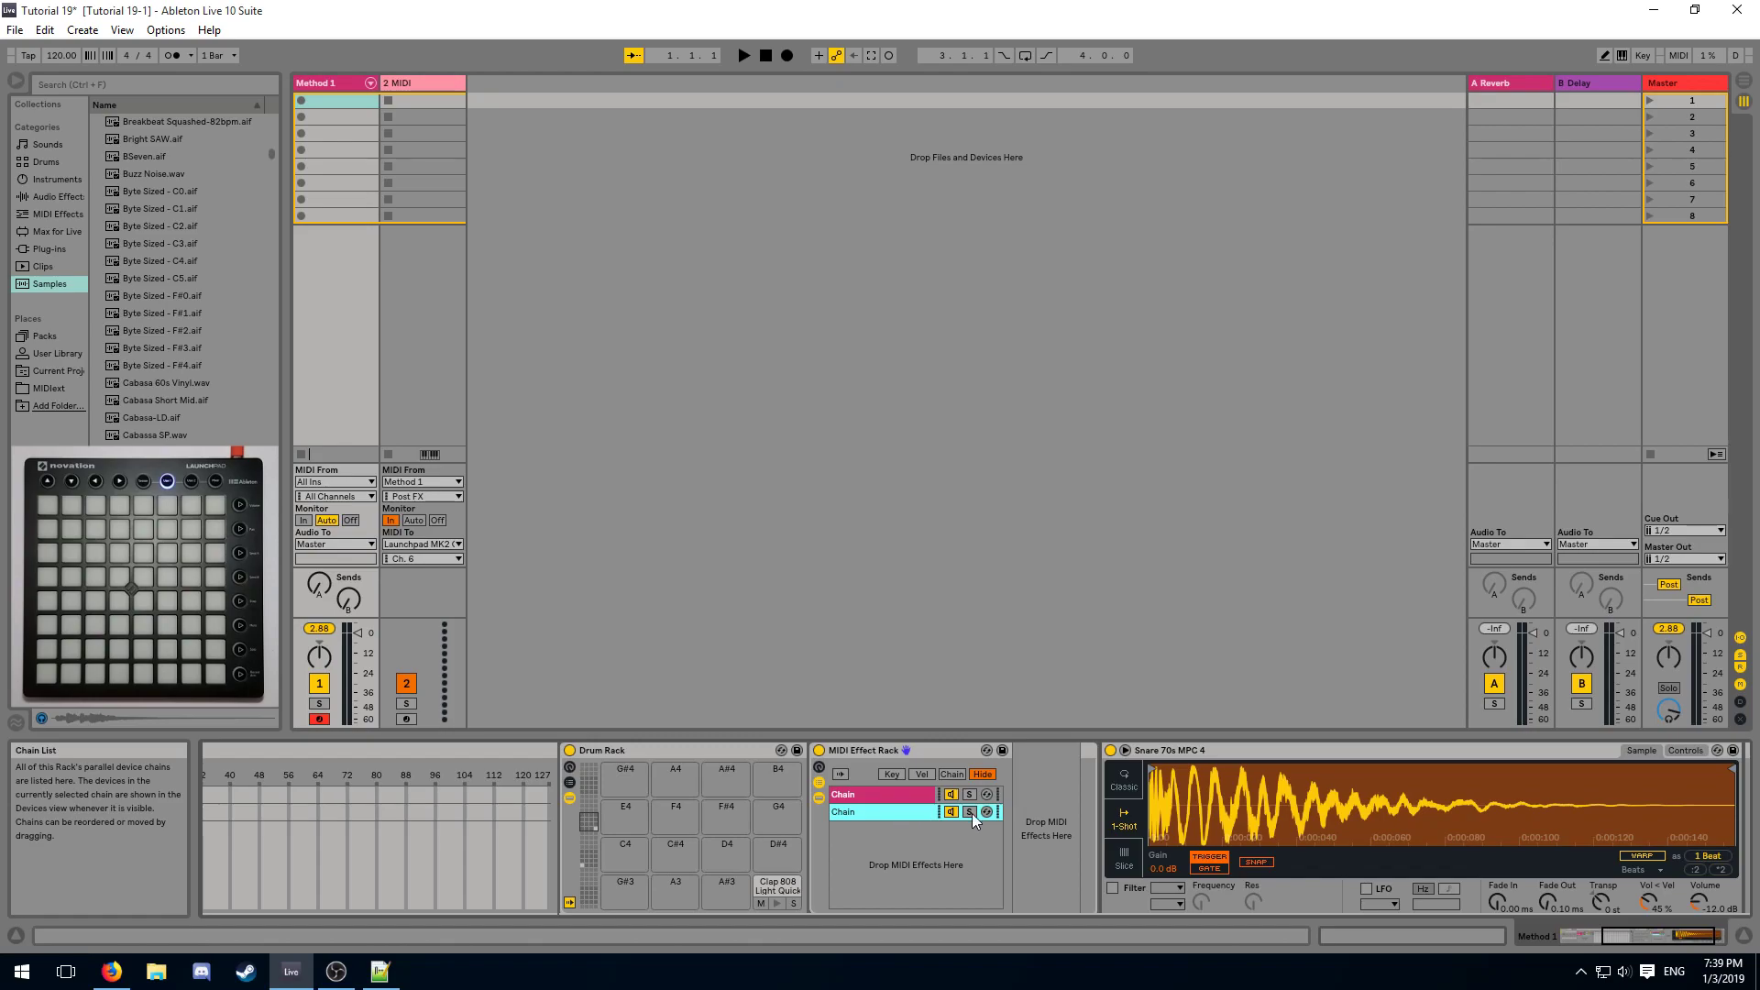
pyautogui.click(1240, 756)
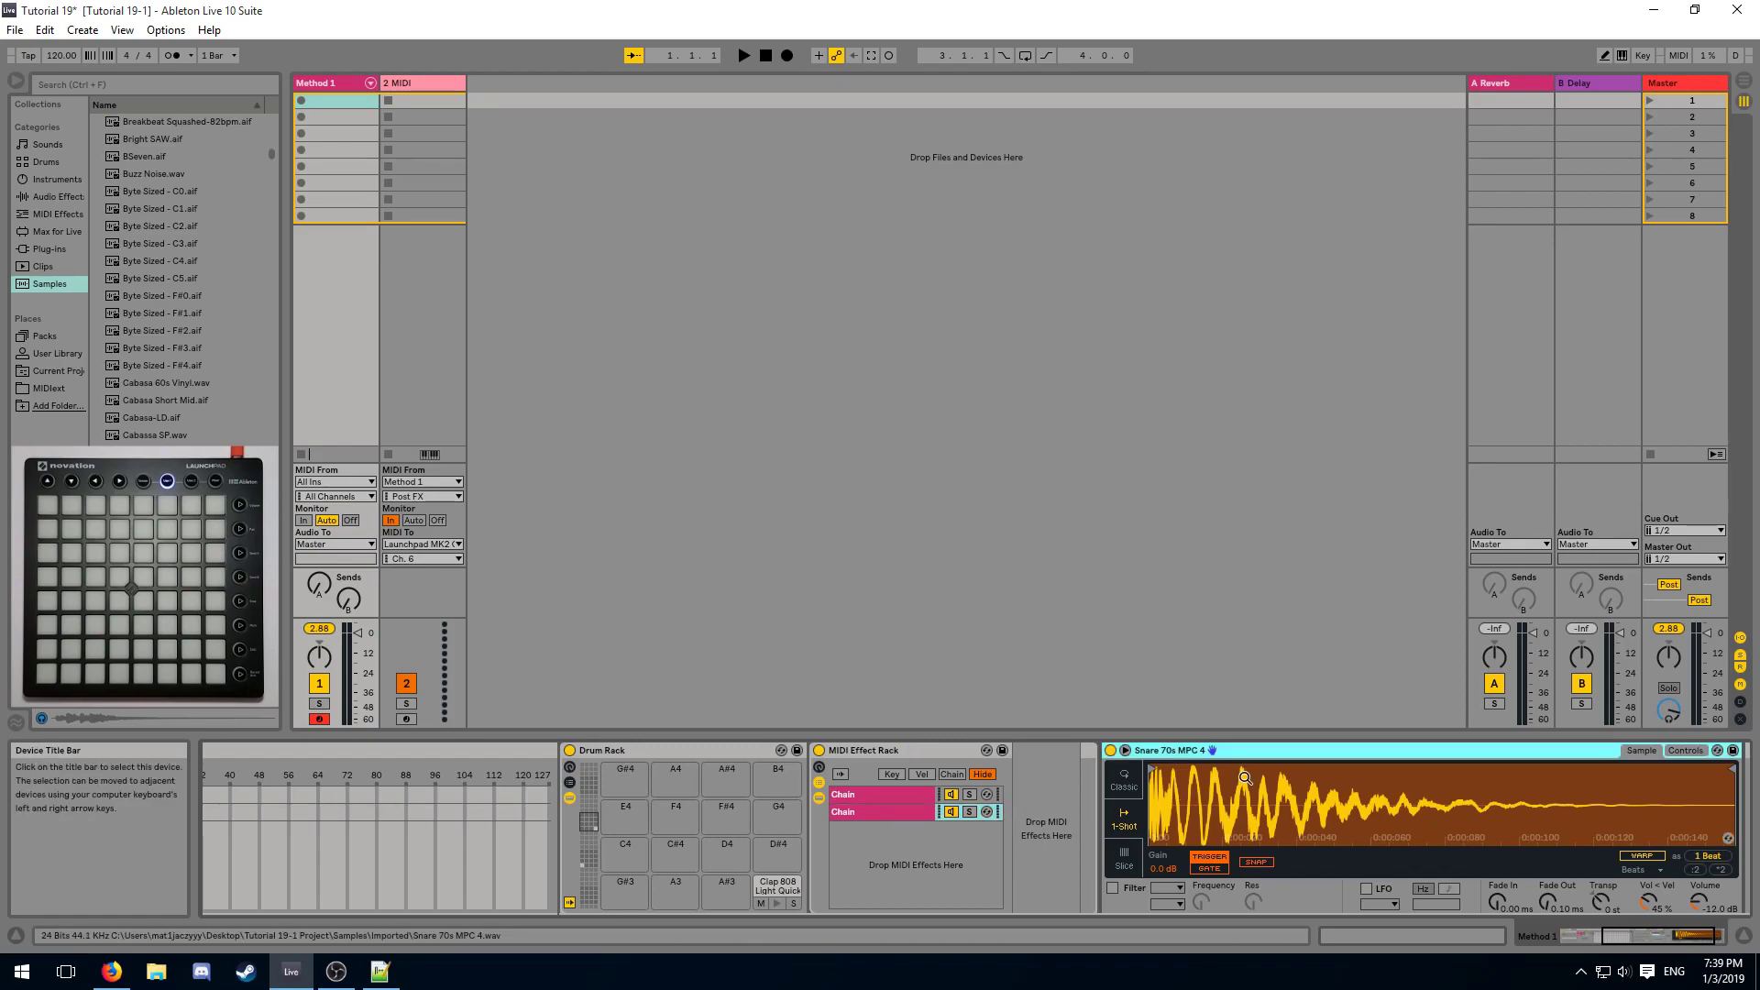
# In the first chain, place two Note Length effects before Wormhole and set the second one's trigger to Note Off.
pyautogui.click(911, 797)
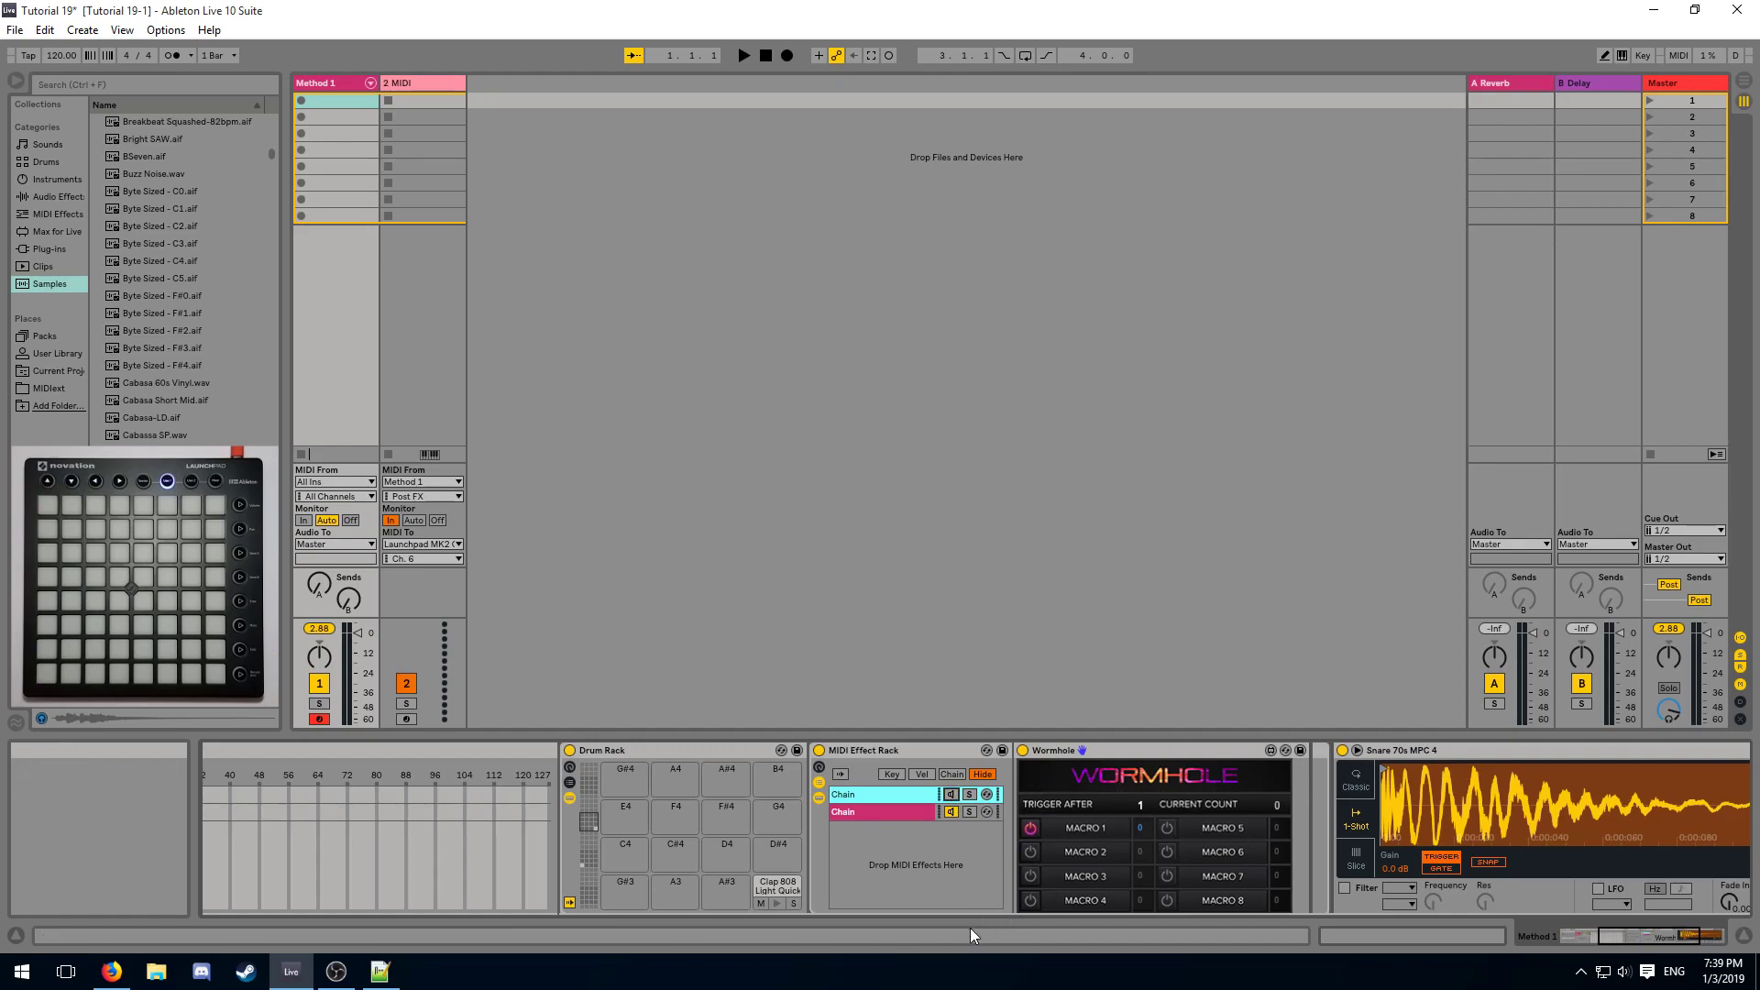
pyautogui.click(57, 214)
pyautogui.moveTo(147, 173); pyautogui.dragTo(1019, 790)
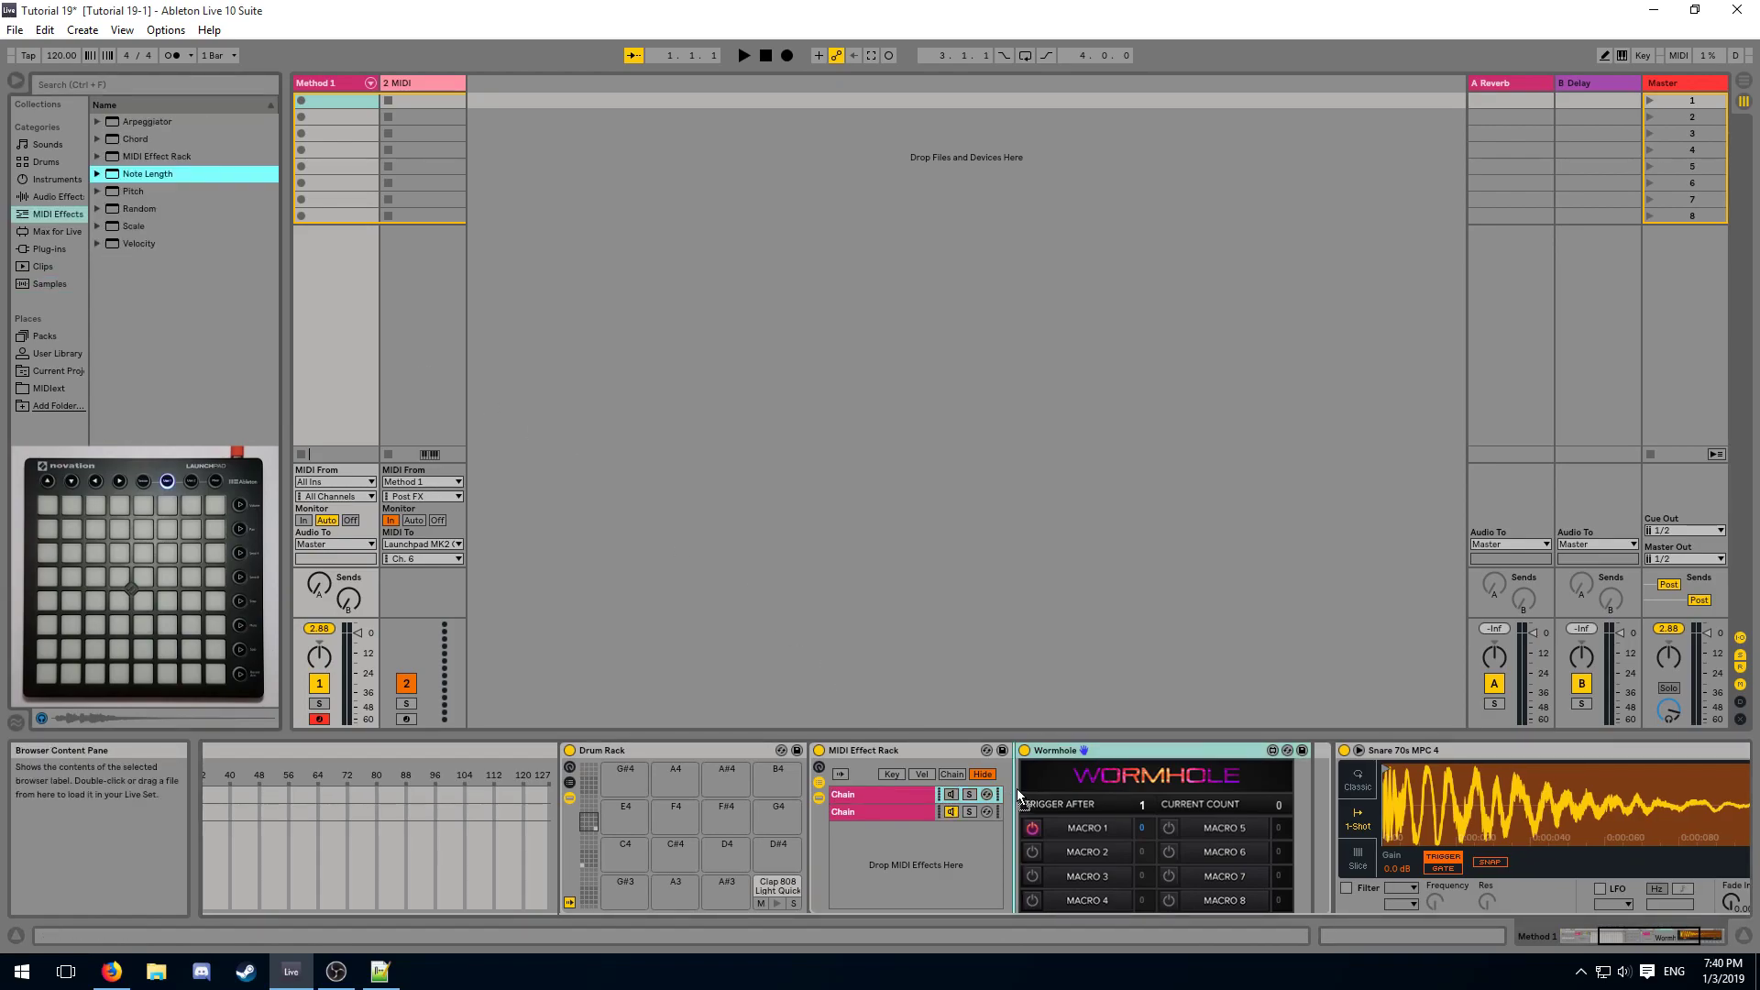
pyautogui.hotkey('ctrl', 'd')
pyautogui.click(1166, 777)
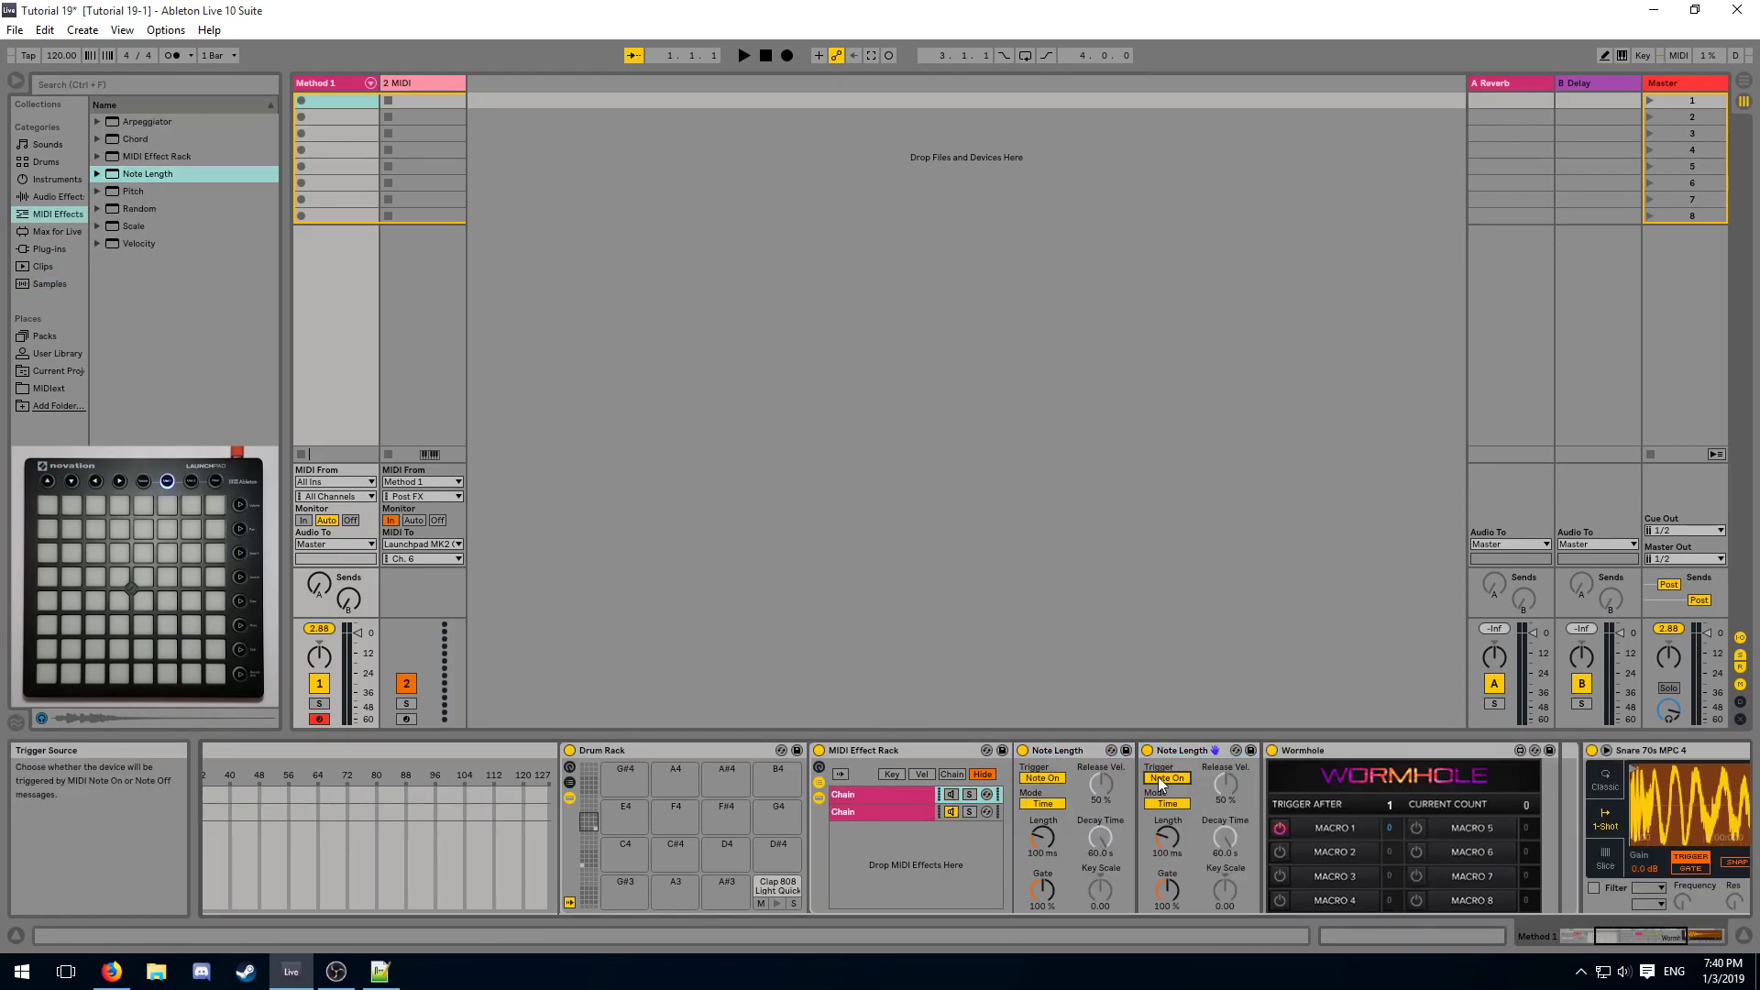
# Set the Instrument Rack's Chain Selector macro to 0 and select the second chain in the 2 MIDI track's rack.
pyautogui.scroll(5, 262, 834)
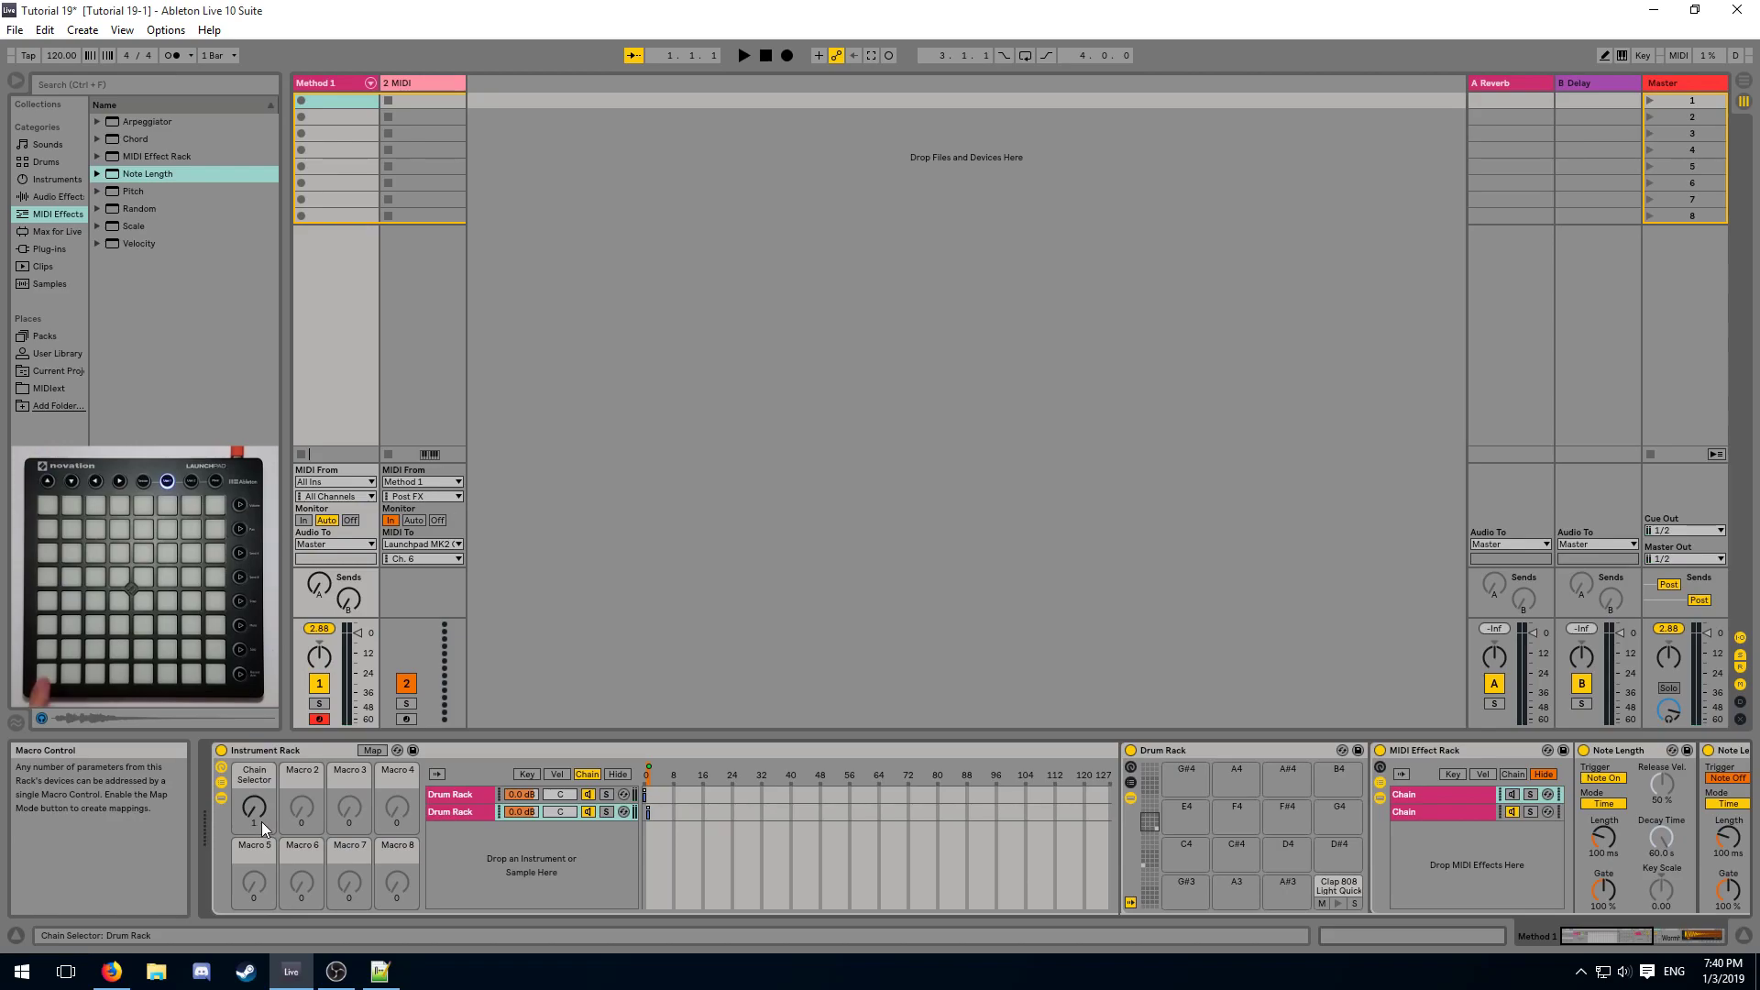
pyautogui.moveTo(262, 822); pyautogui.dragTo(262, 827)
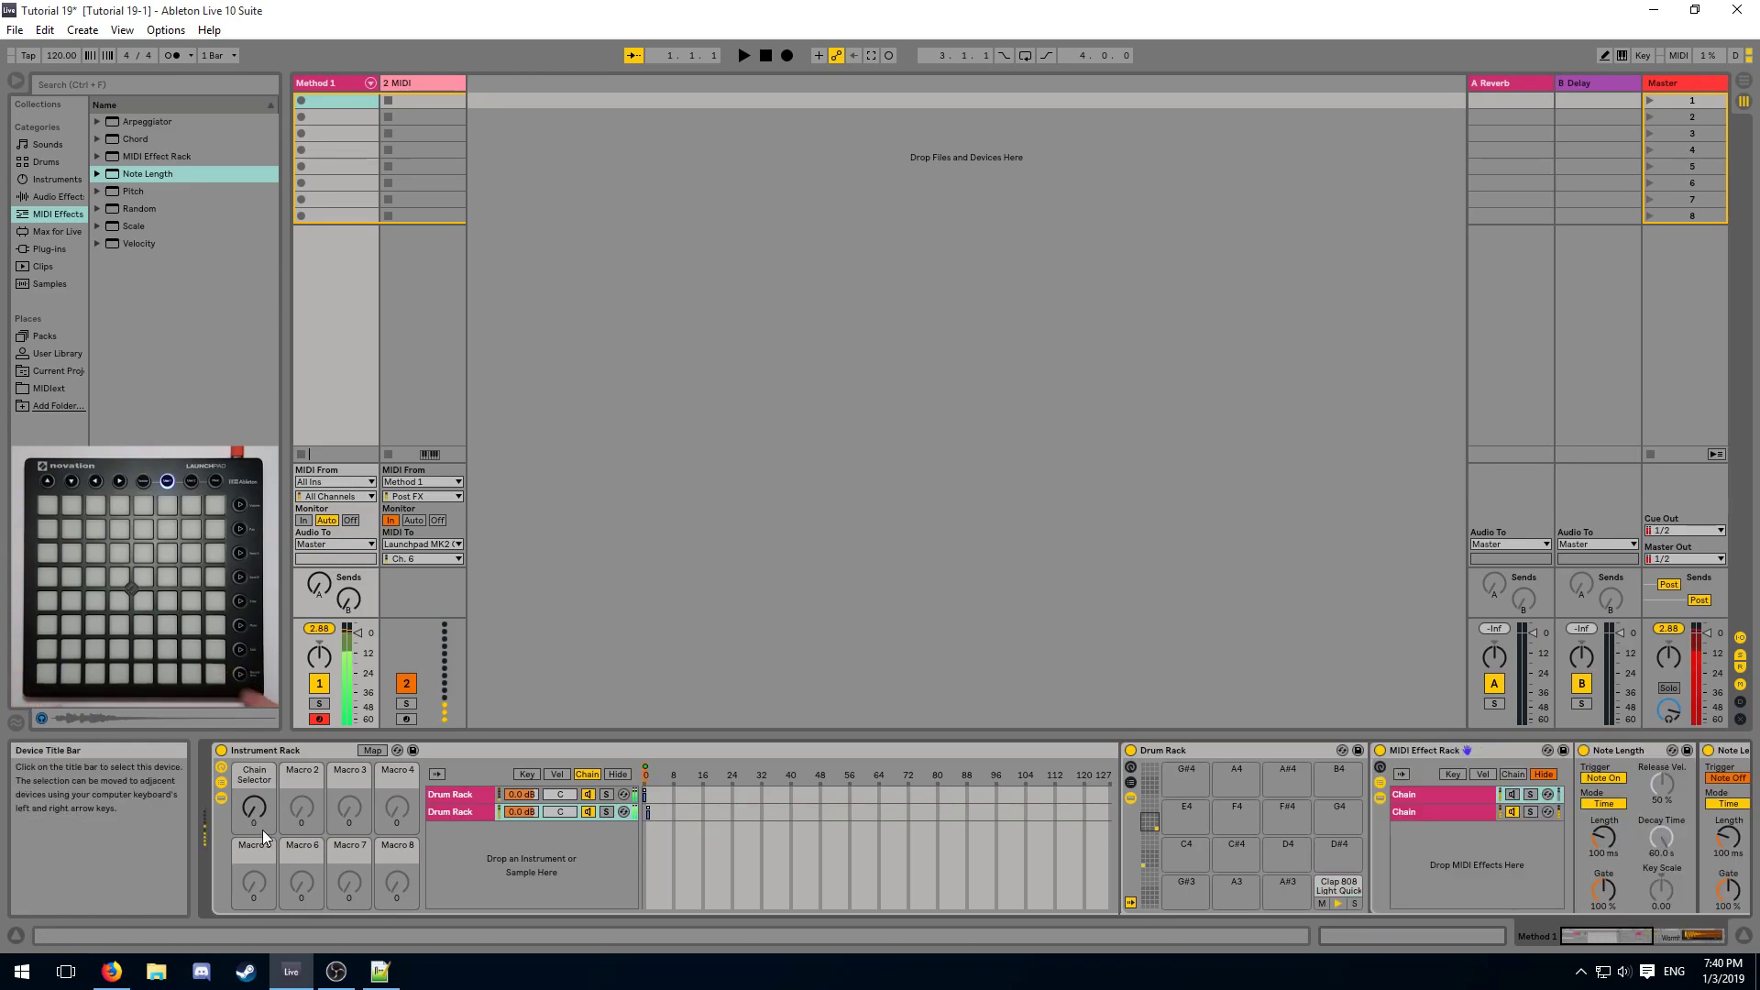
pyautogui.click(389, 96)
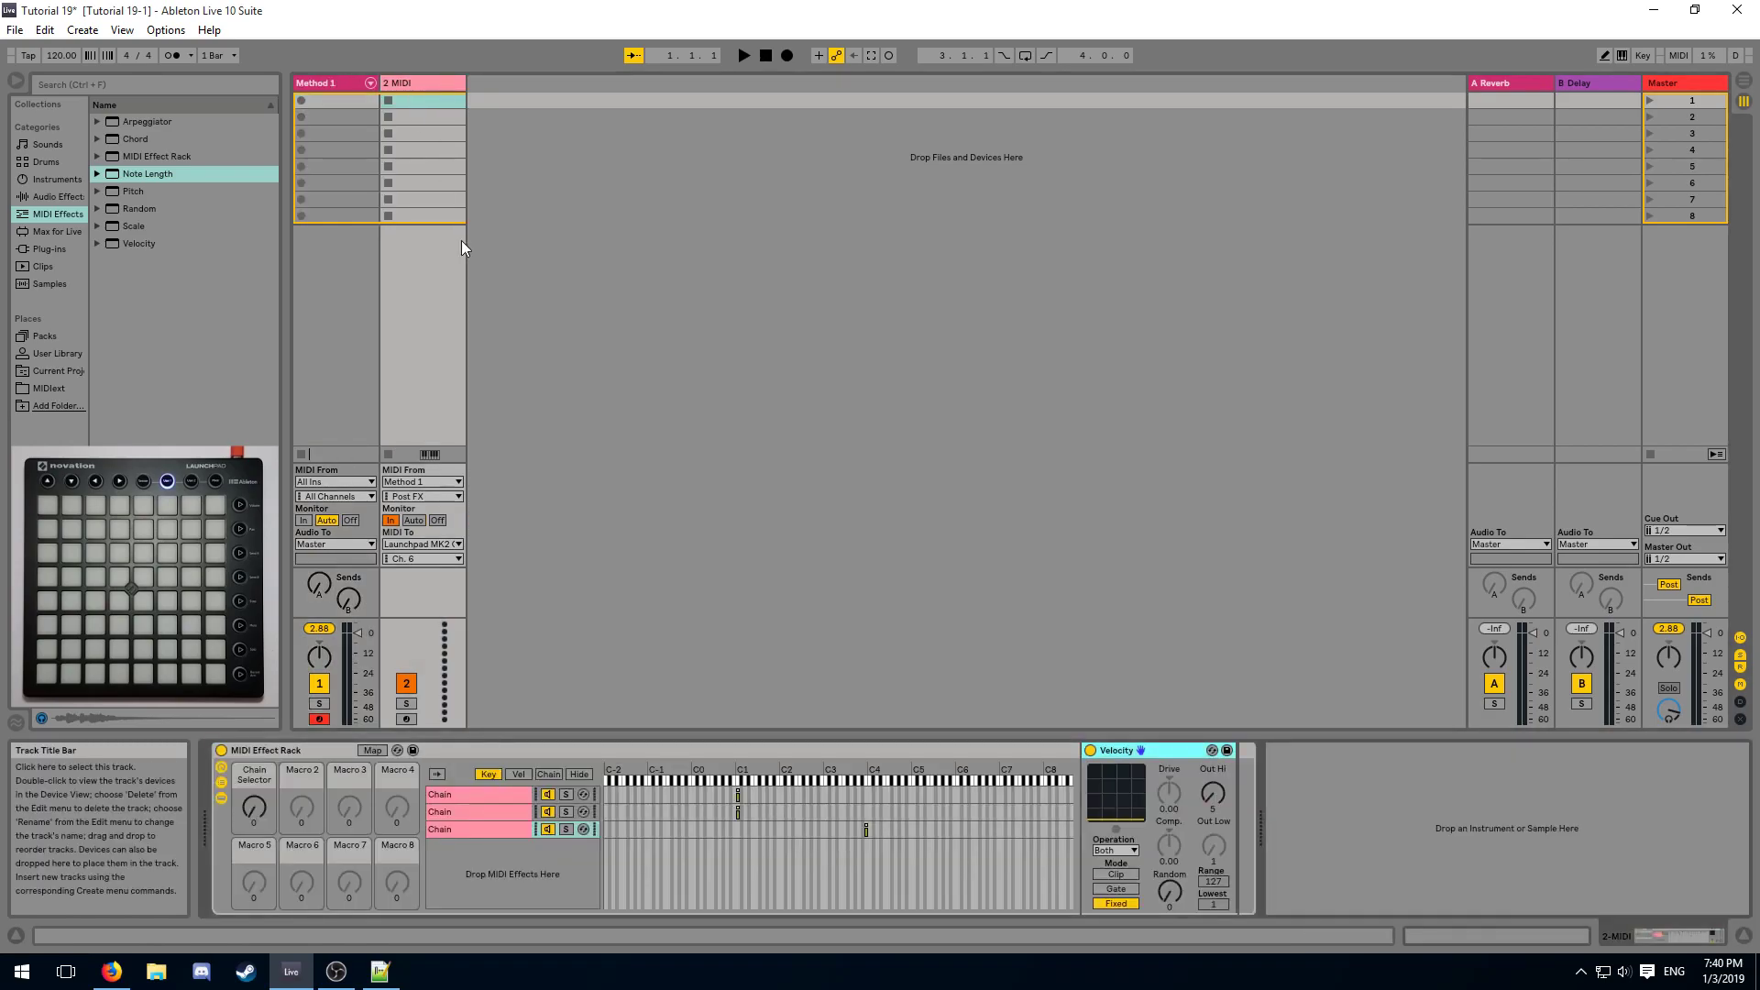
pyautogui.click(510, 818)
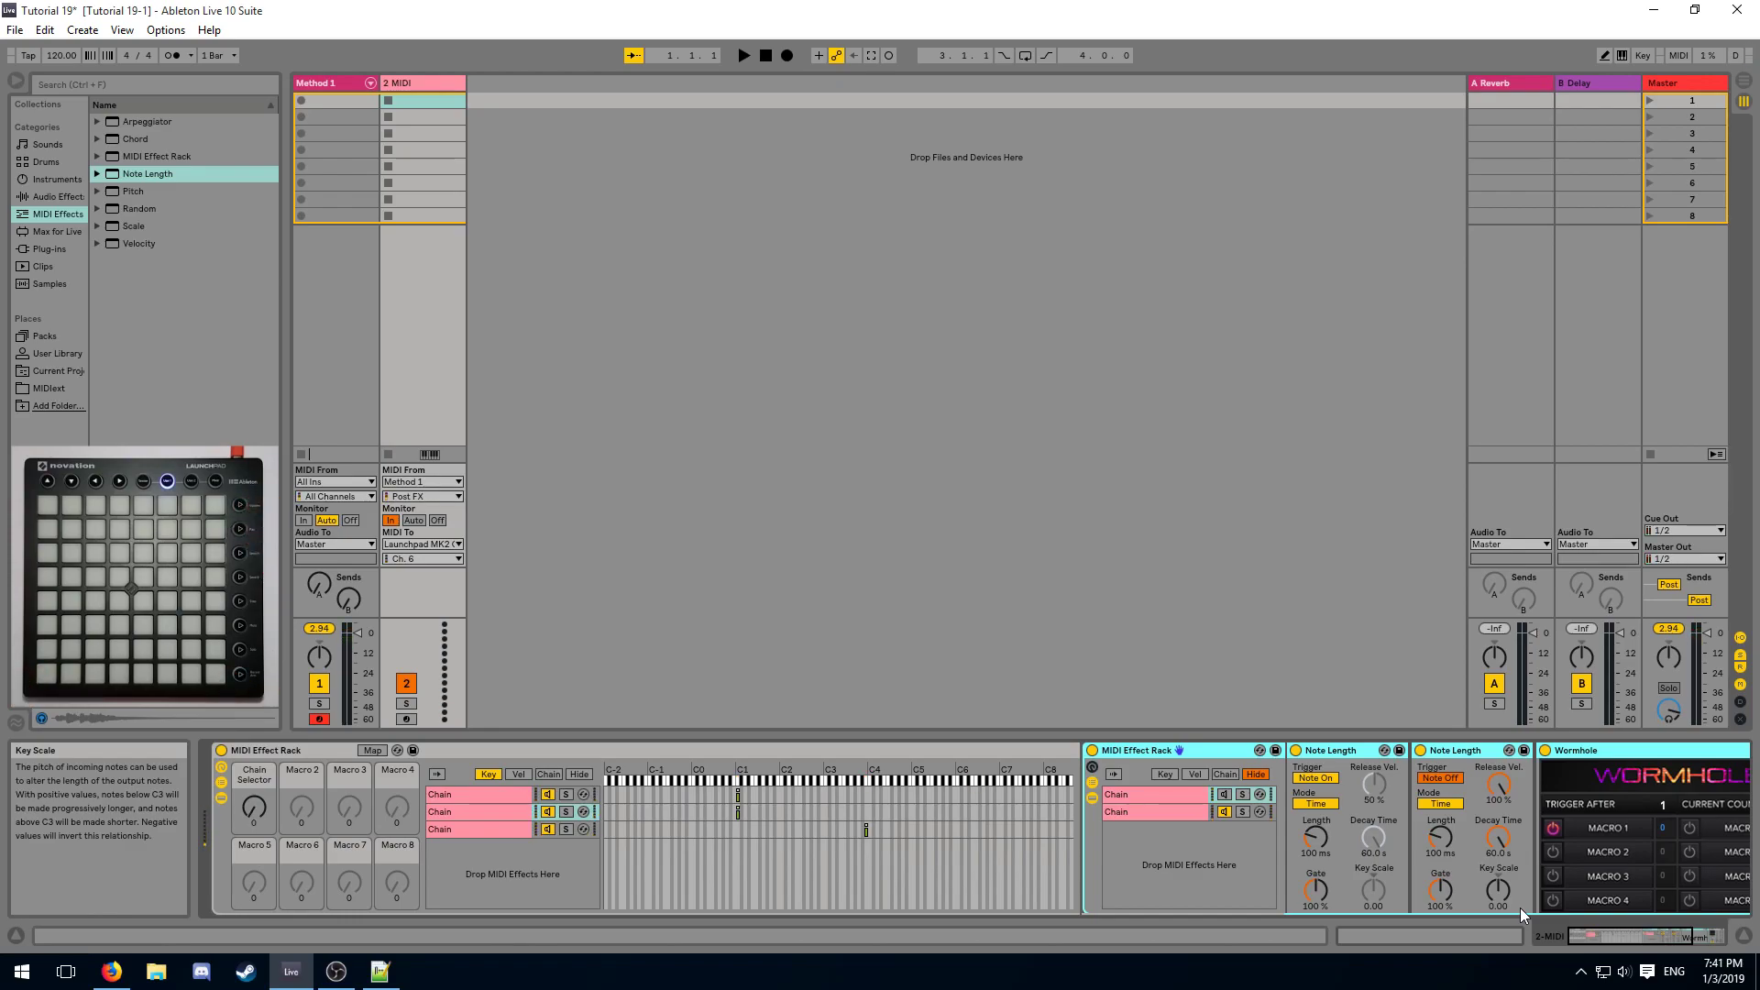
# MIDI-map Method 1's Chain Selector to Notes E6:B6 and limit the 2 MIDI track's Chain Selector mapping to a maximum of 7.
pyautogui.hotkey('ctrl', 'm')
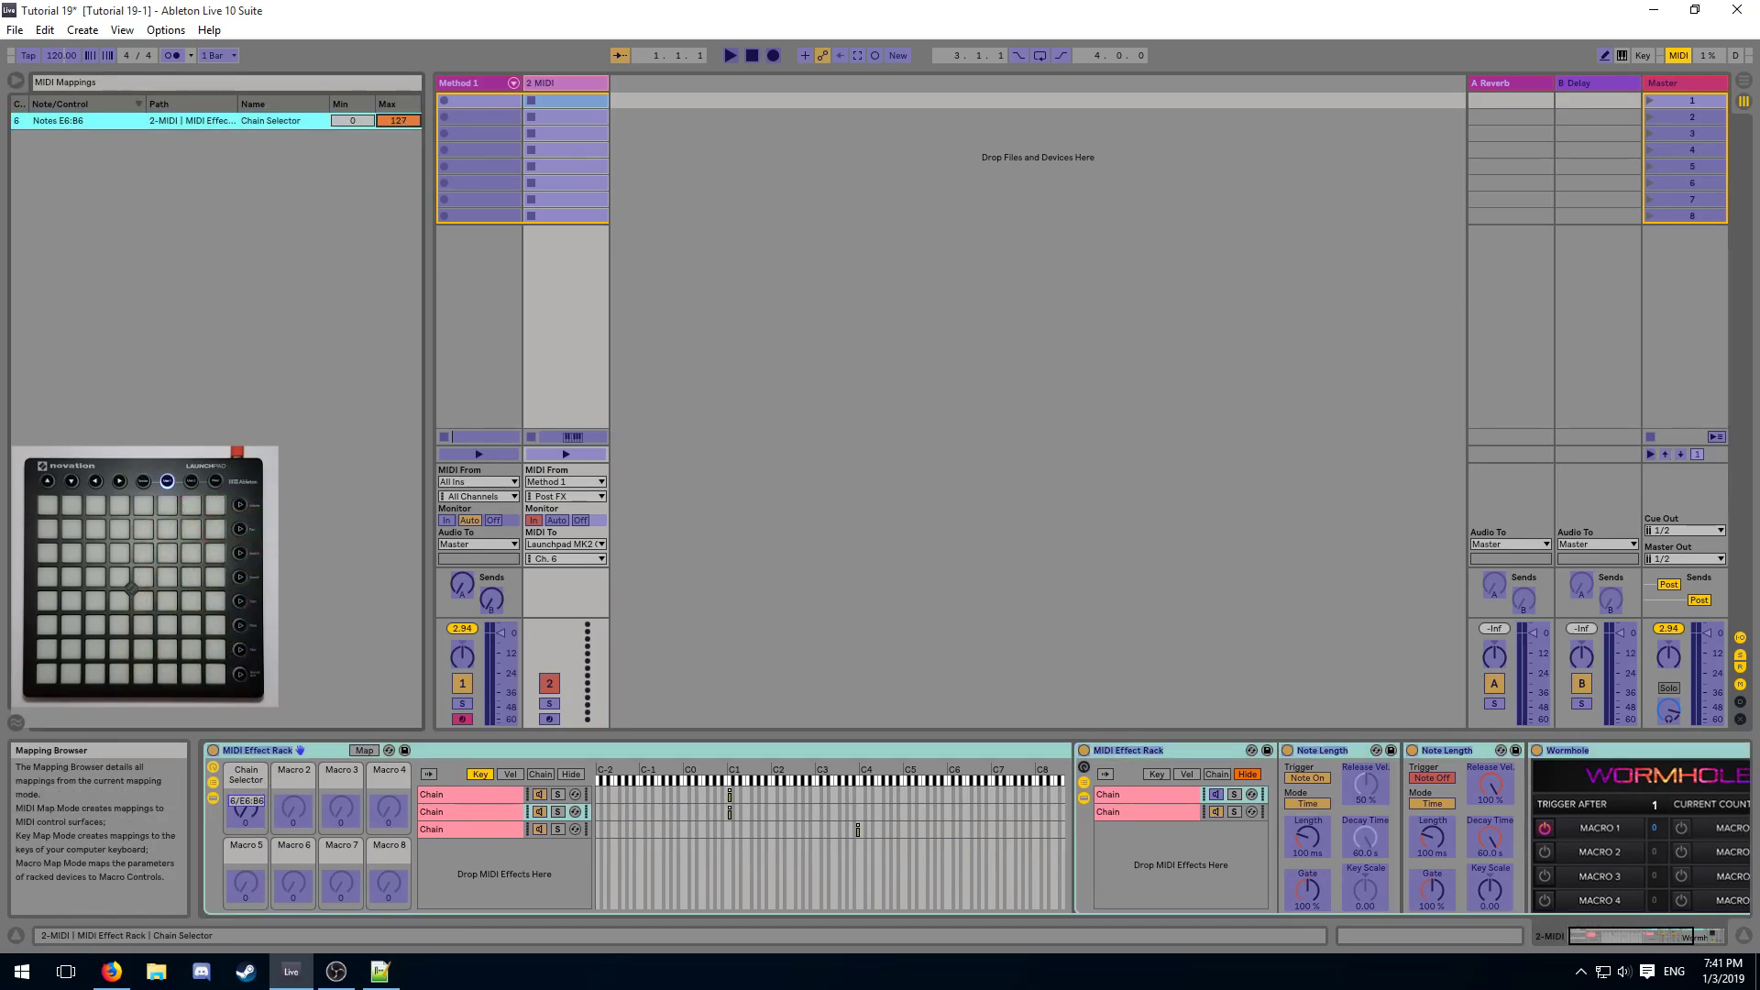
pyautogui.click(474, 89)
pyautogui.click(1607, 933)
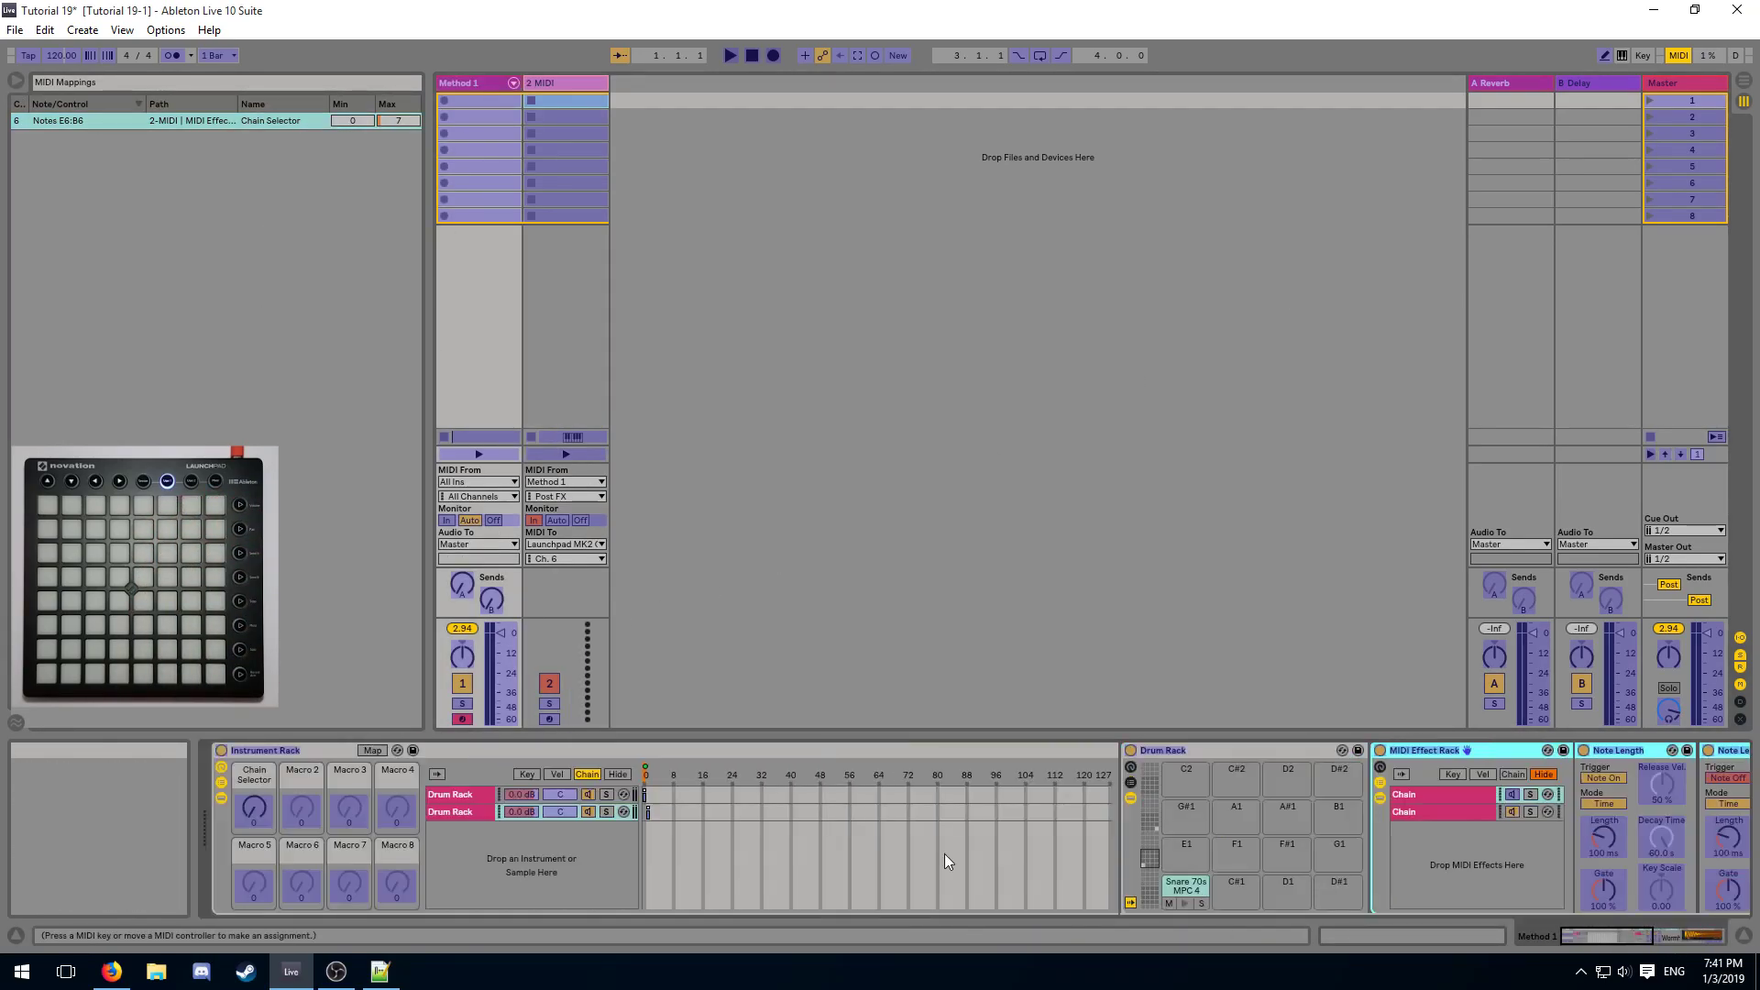
pyautogui.click(252, 808)
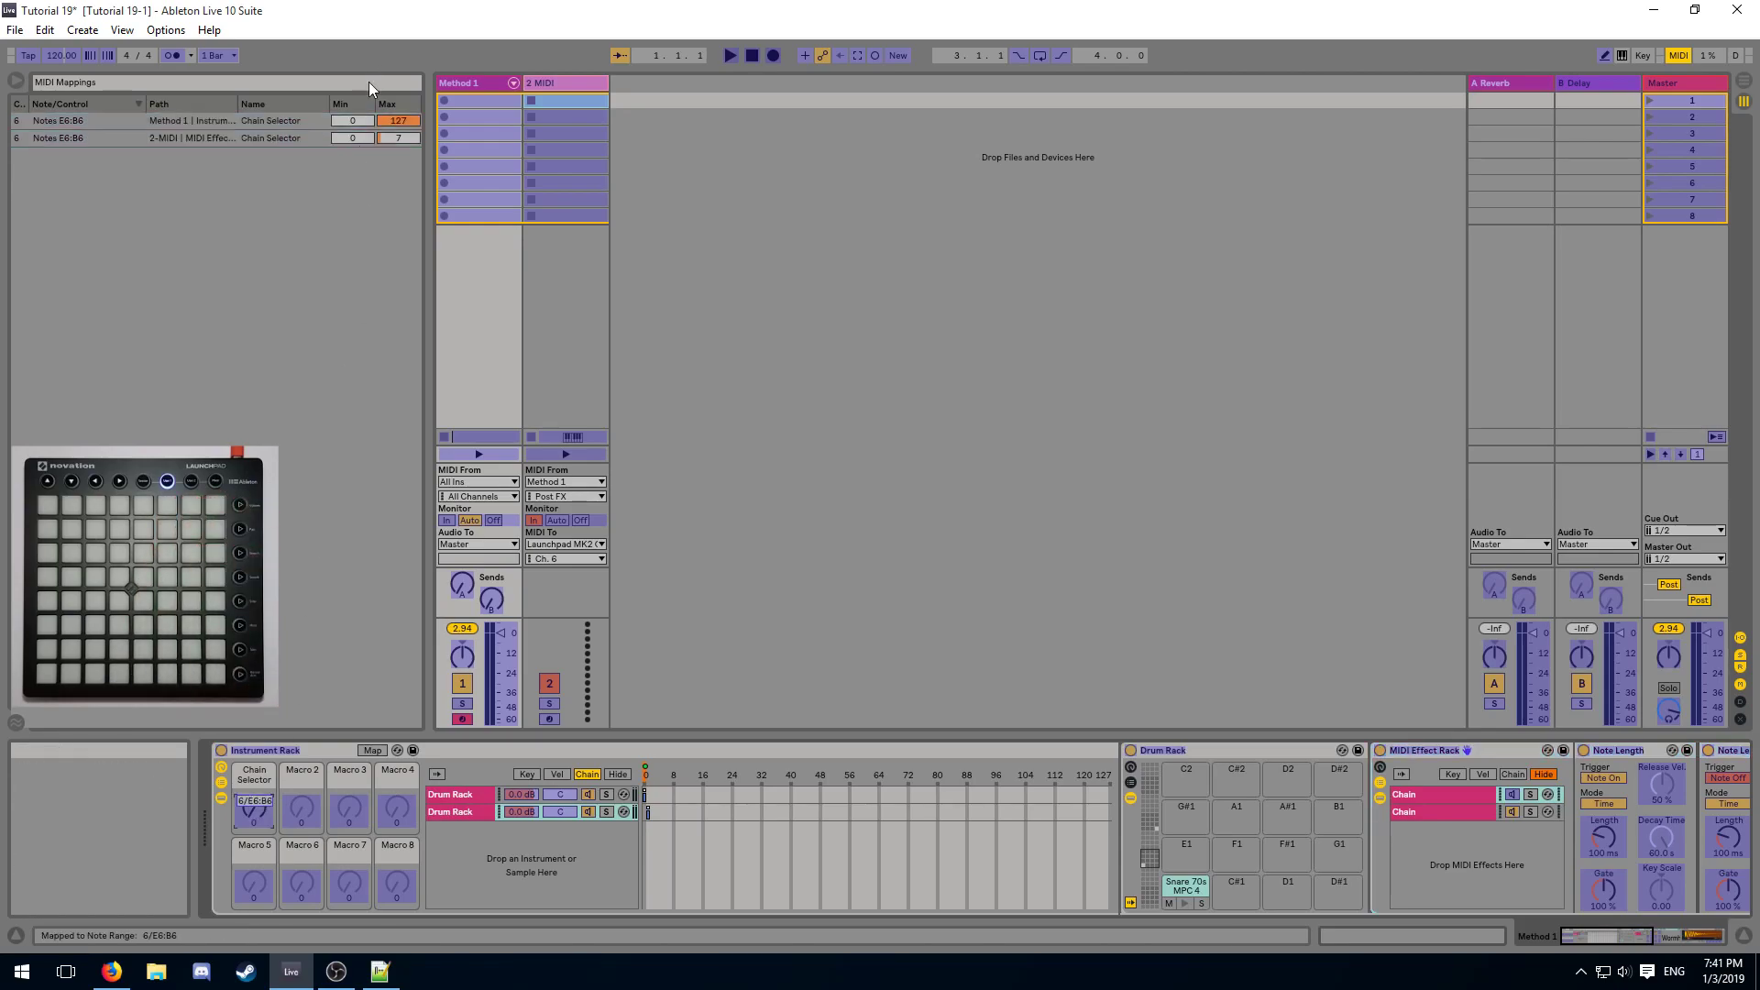
pyautogui.click(1677, 55)
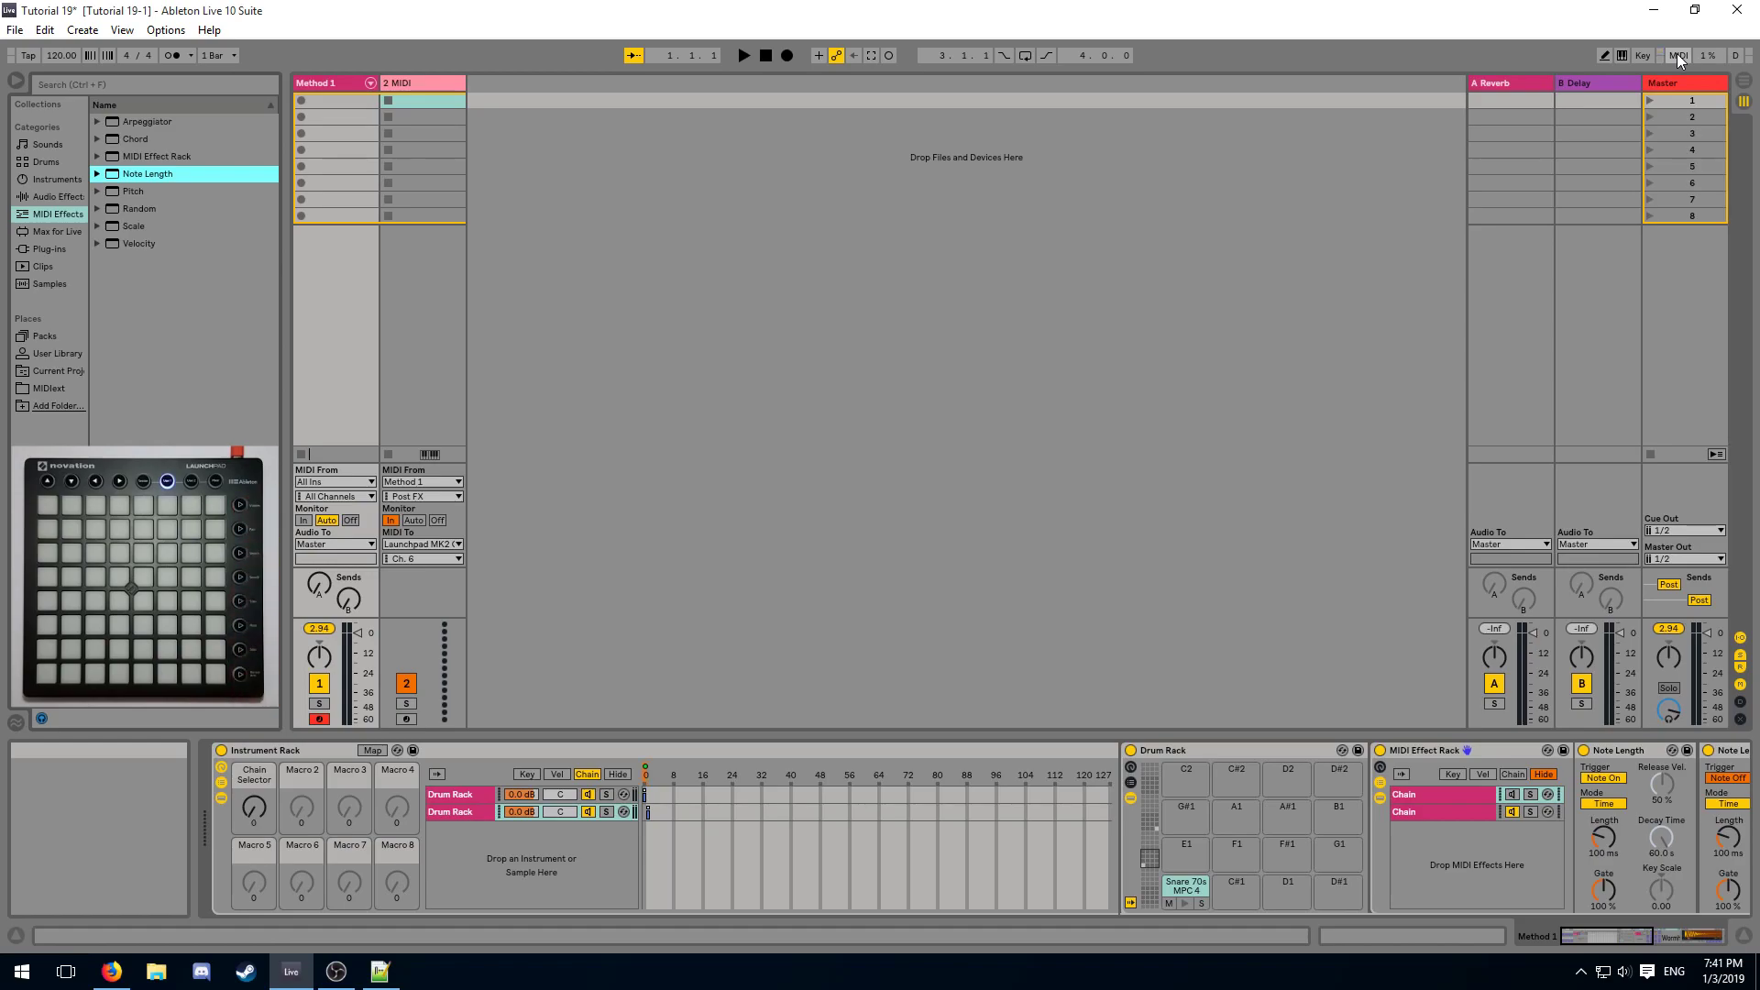
# Create a chain named Wormhole in Method 1's Instrument Rack and move it above the two Drum Rack chains.
pyautogui.click(334, 89)
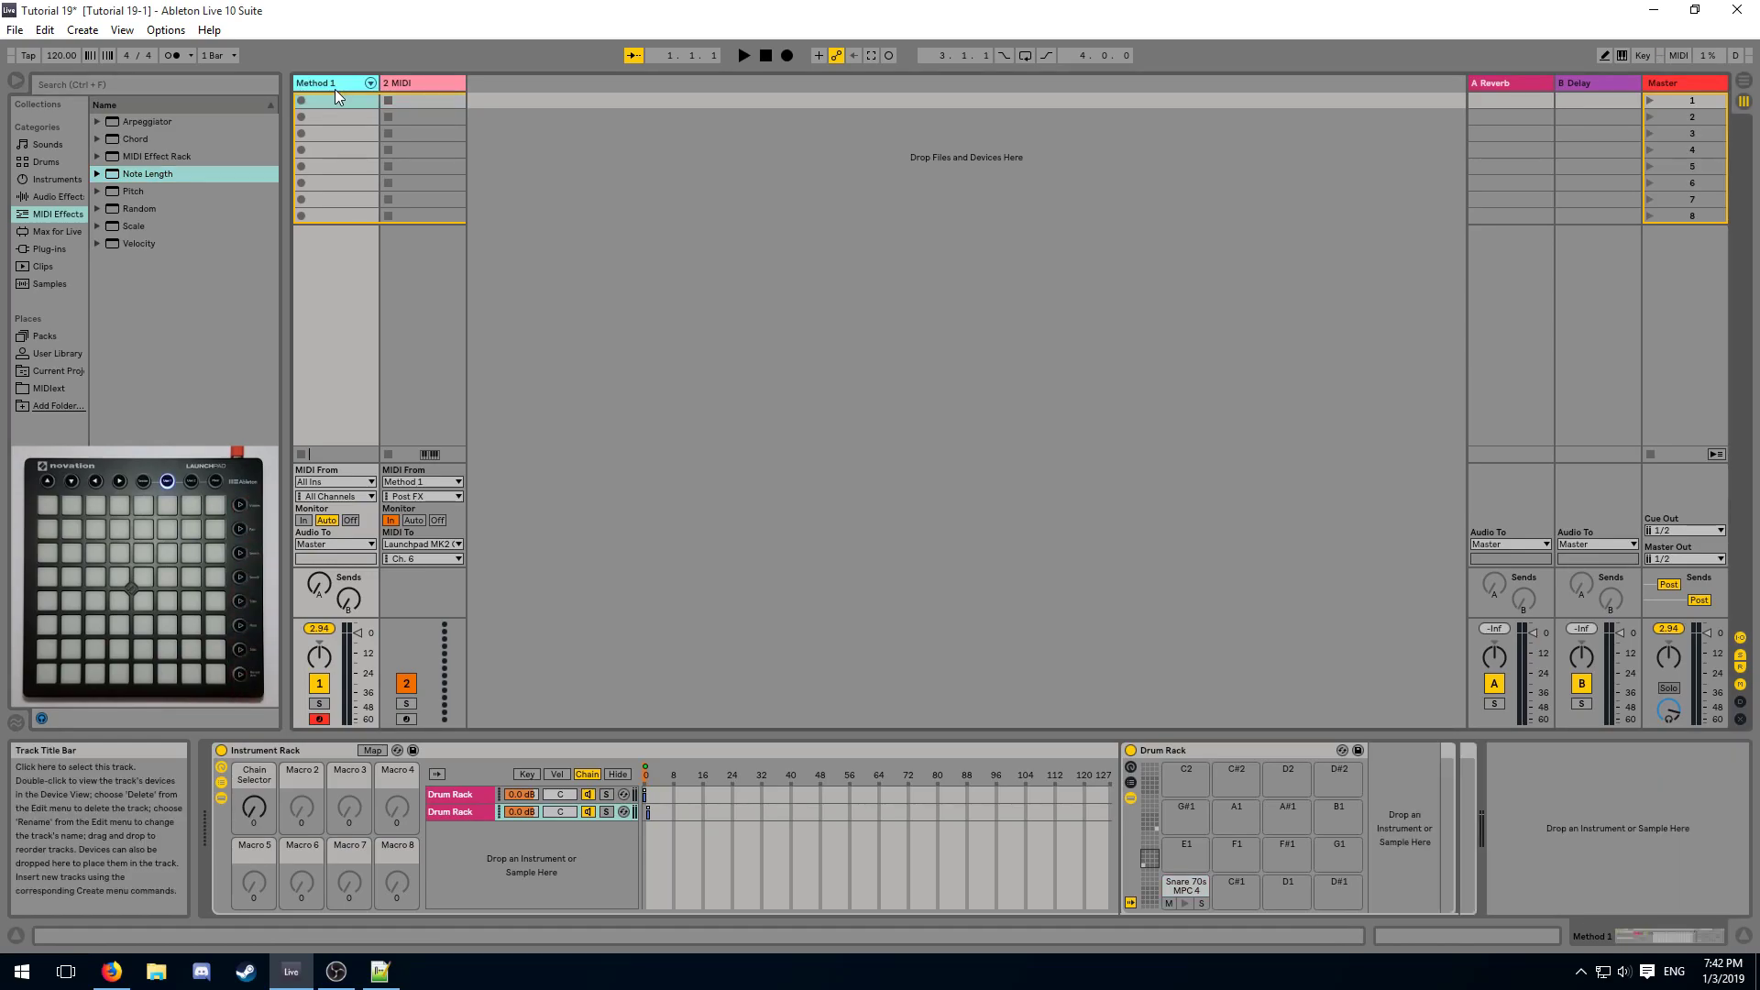
pyautogui.click(475, 838)
pyautogui.rightClick(475, 838)
pyautogui.click(495, 829)
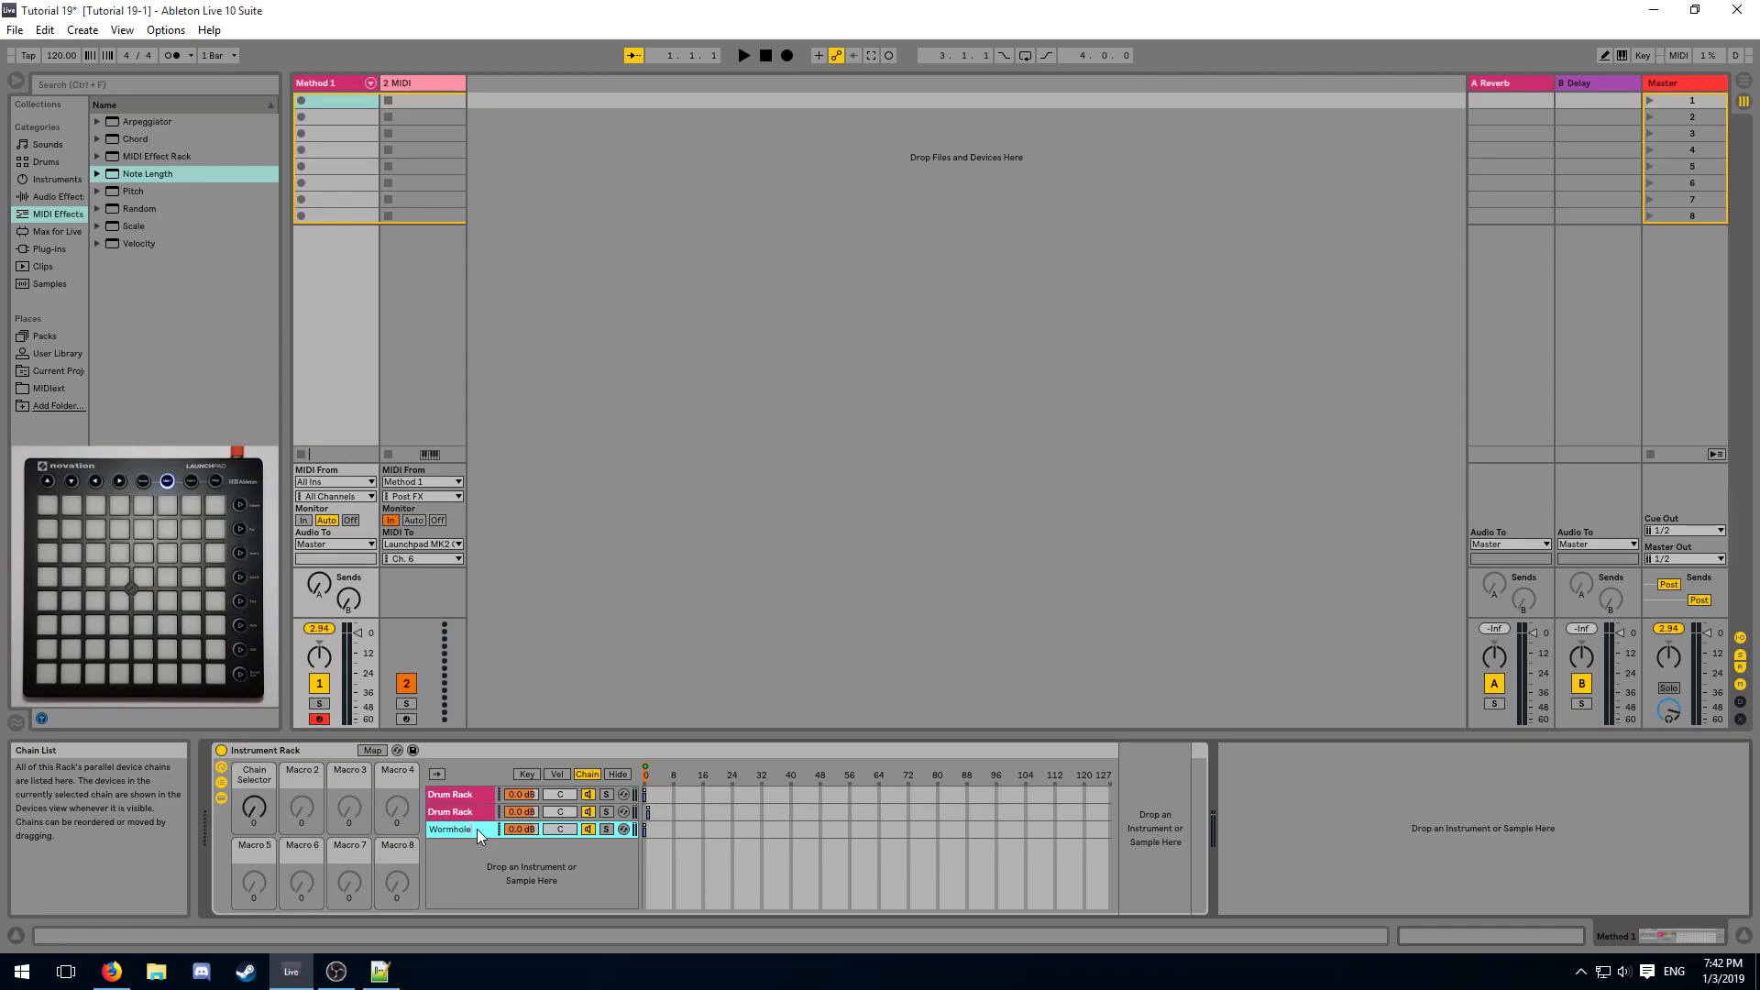
pyautogui.moveTo(477, 829); pyautogui.dragTo(475, 790)
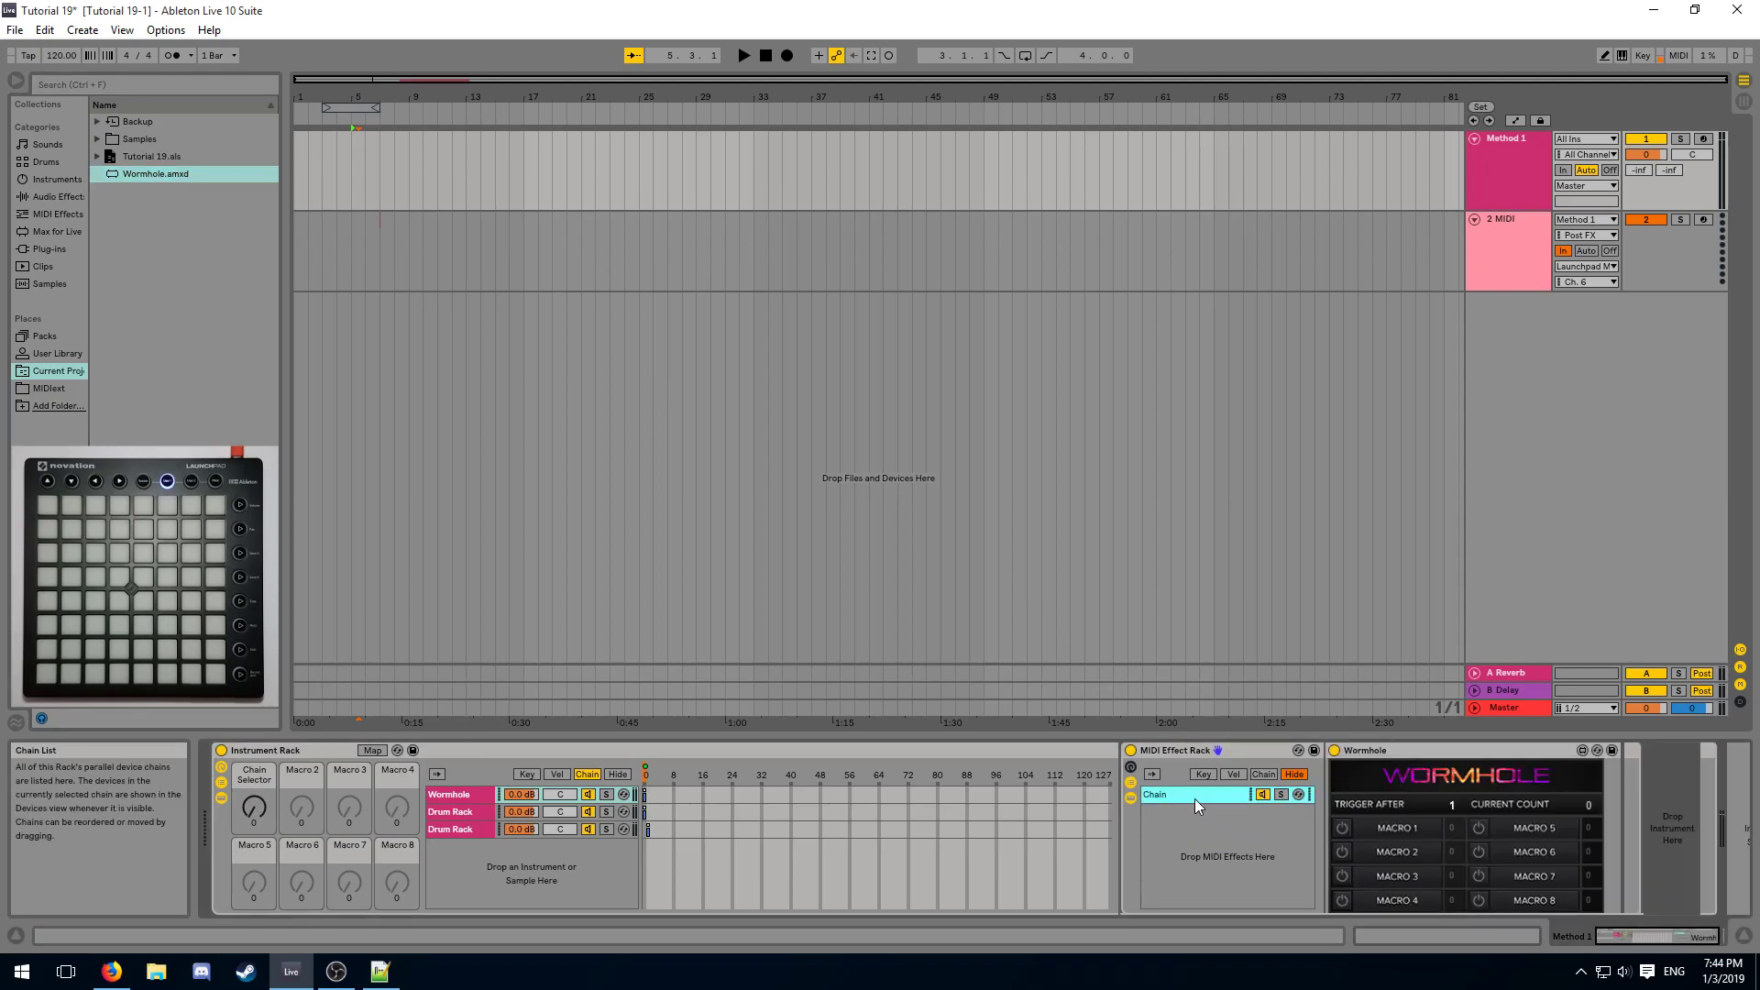
# Restrict each chain's key zone in the Wormhole chain's MIDI Effect Rack to its own single, successive Launchpad side-button note.
pyautogui.click(1219, 774)
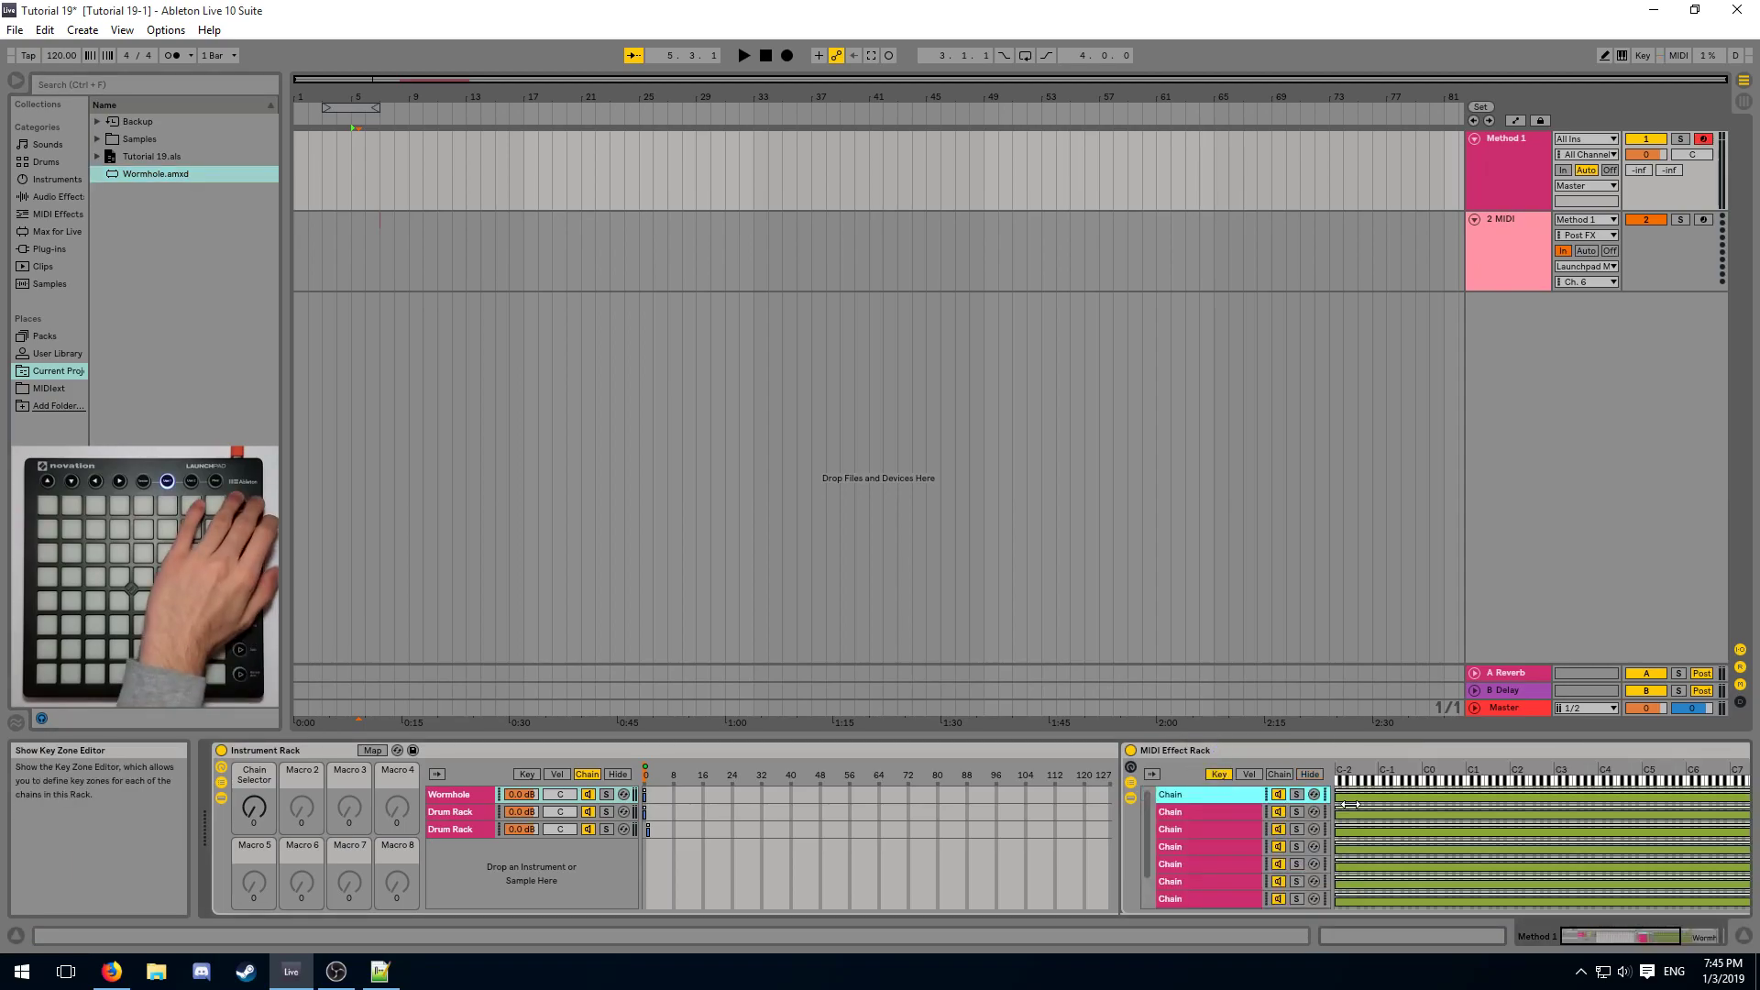
pyautogui.click(1414, 796)
pyautogui.click(1424, 814)
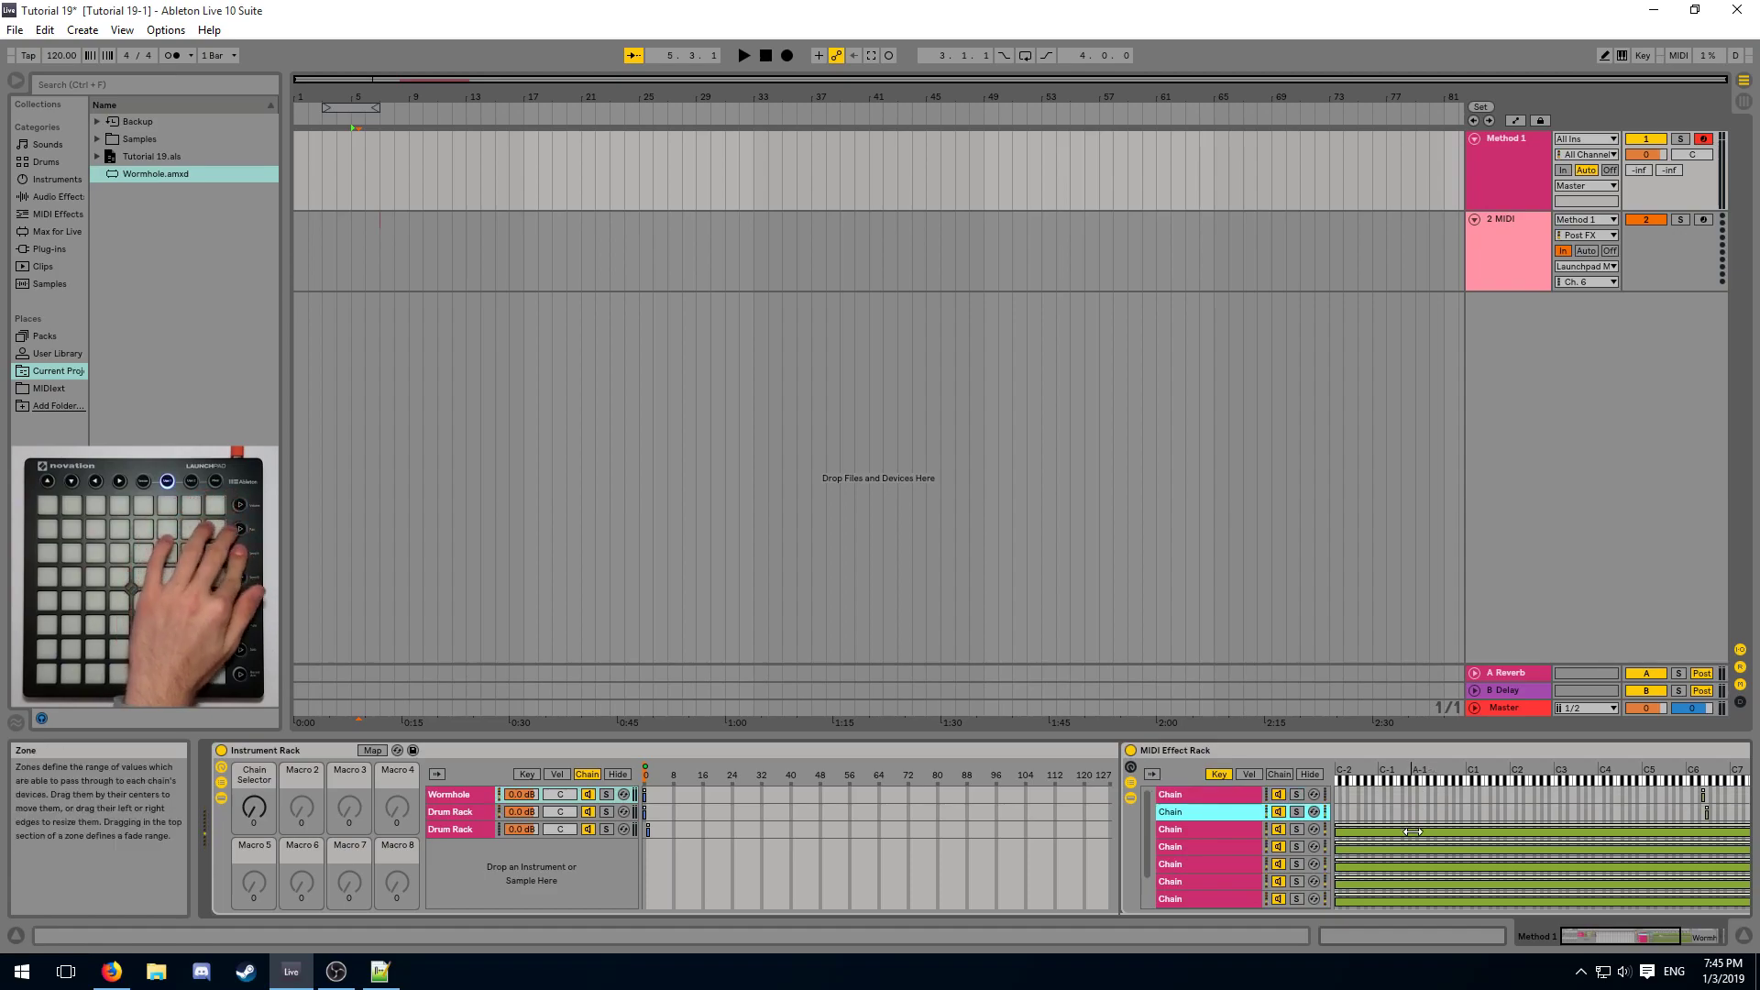
pyautogui.click(1412, 832)
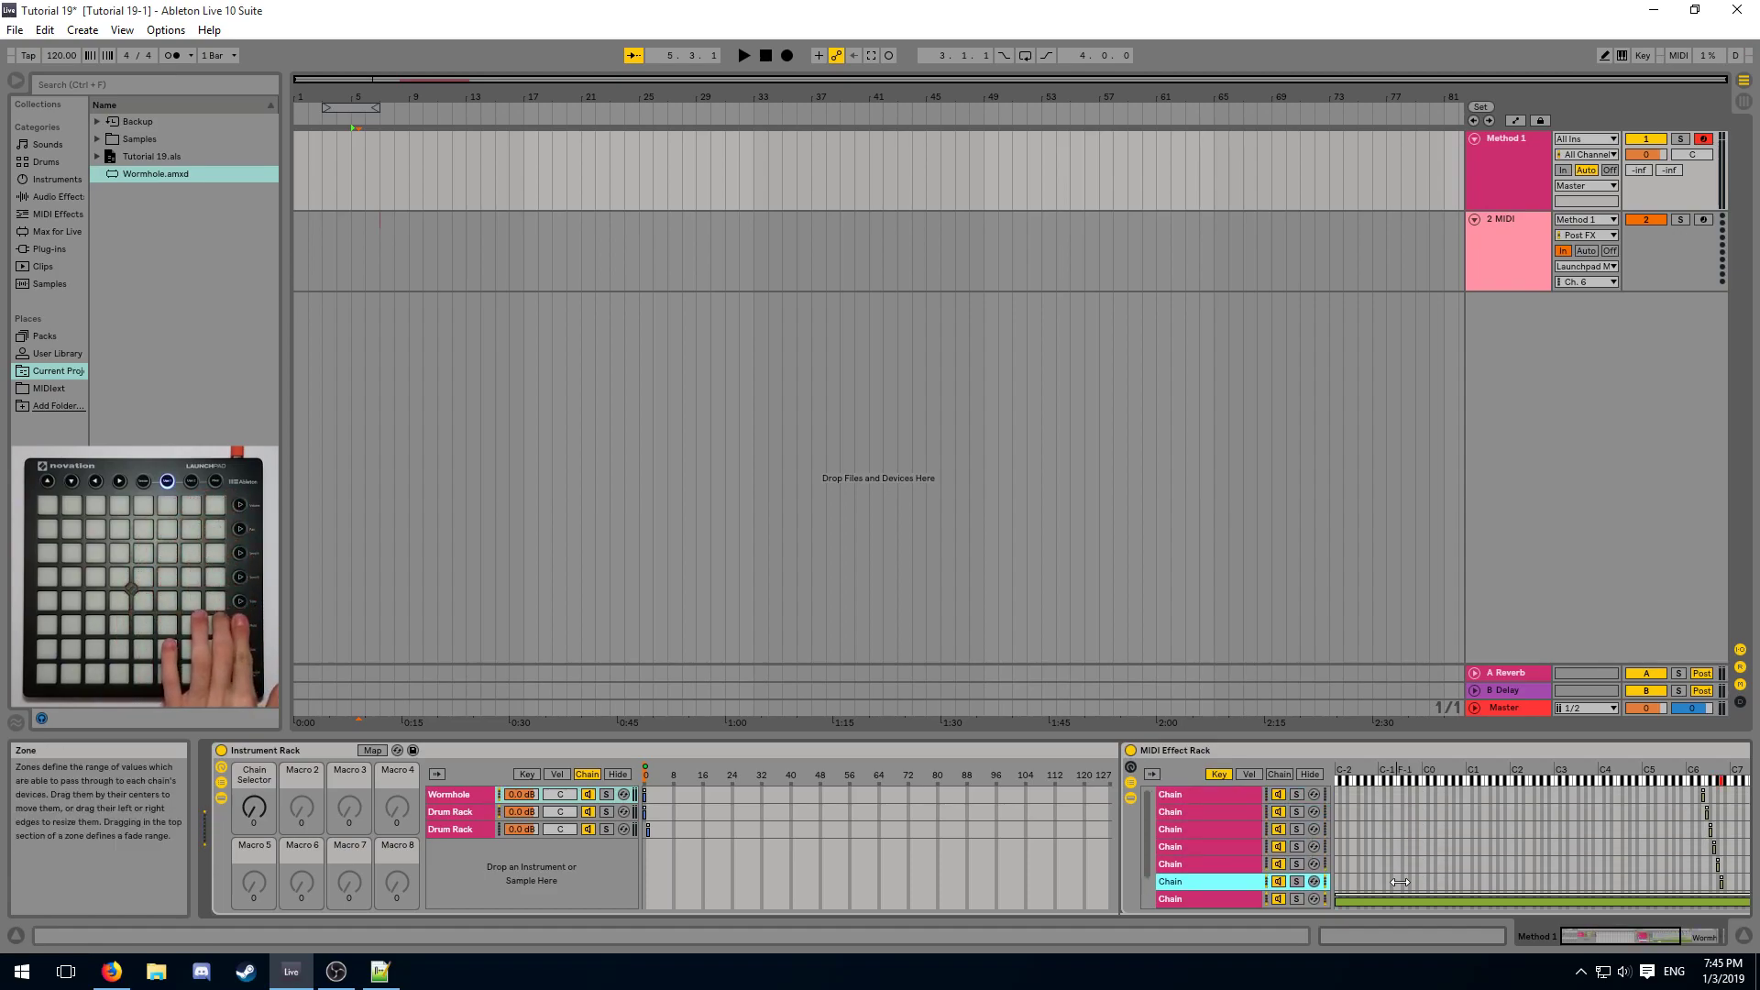
pyautogui.moveTo(1391, 869); pyautogui.dragTo(1729, 883)
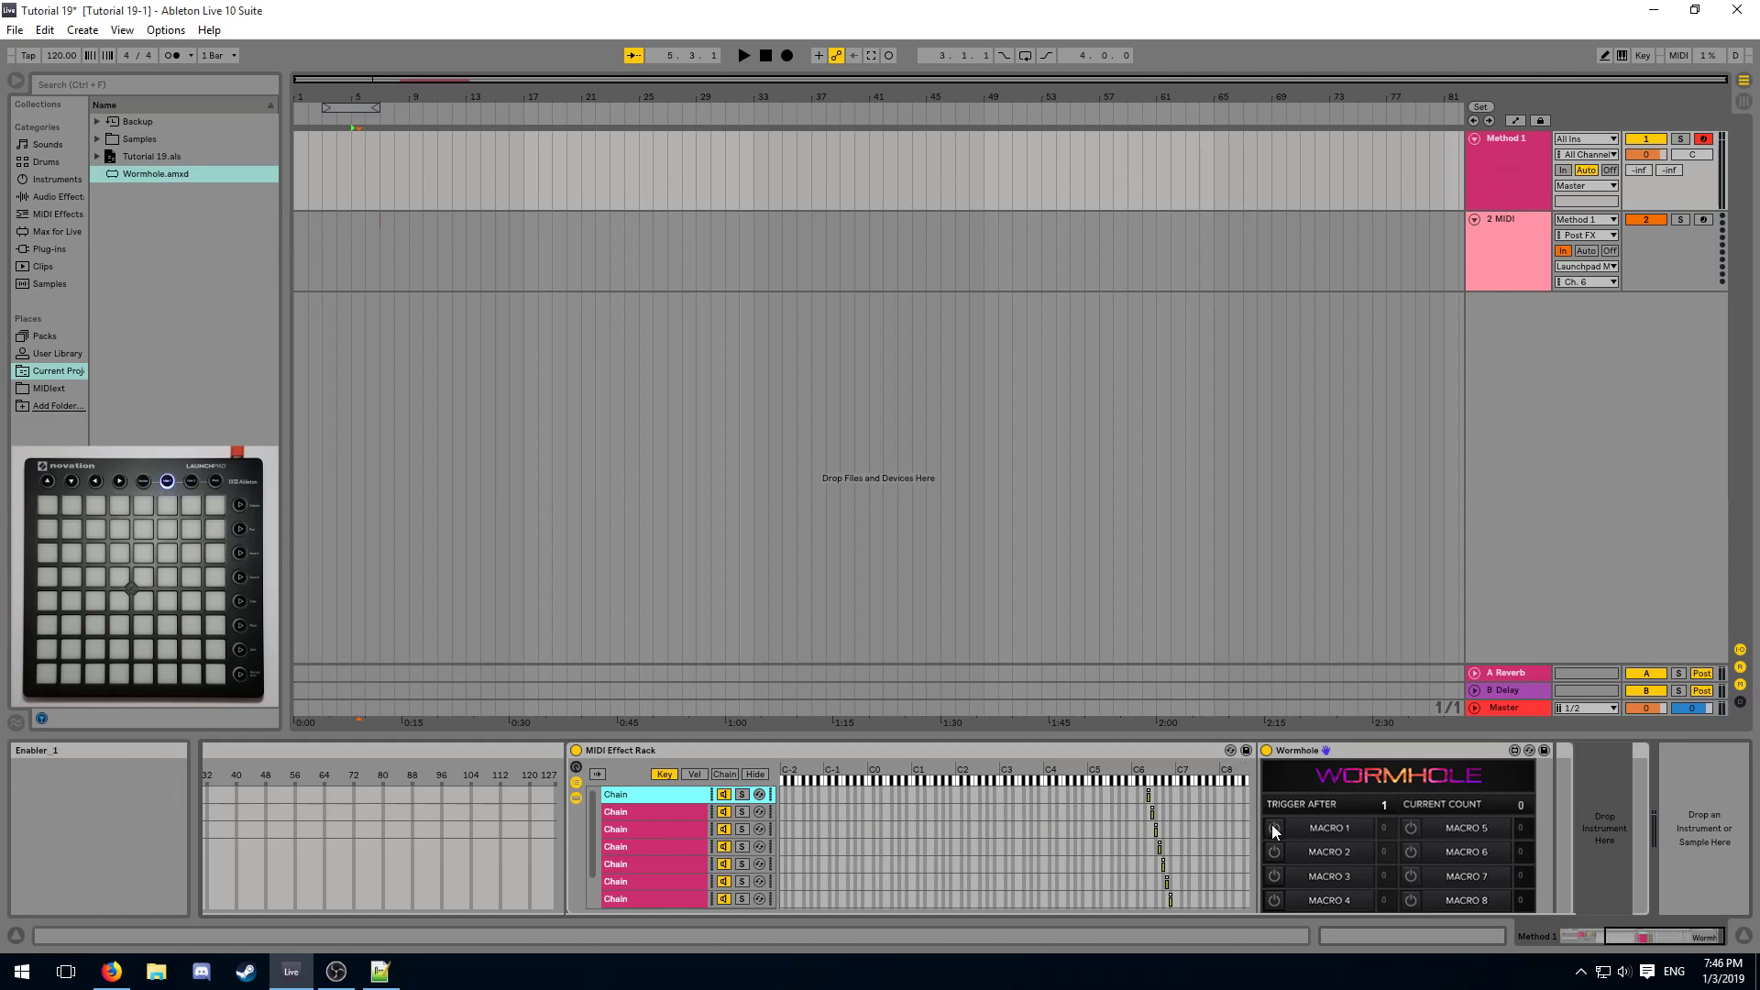
# Enable Macro 1 with an increasing destination value in the Wormhole devices of the rack's first four chains.
pyautogui.click(1274, 828)
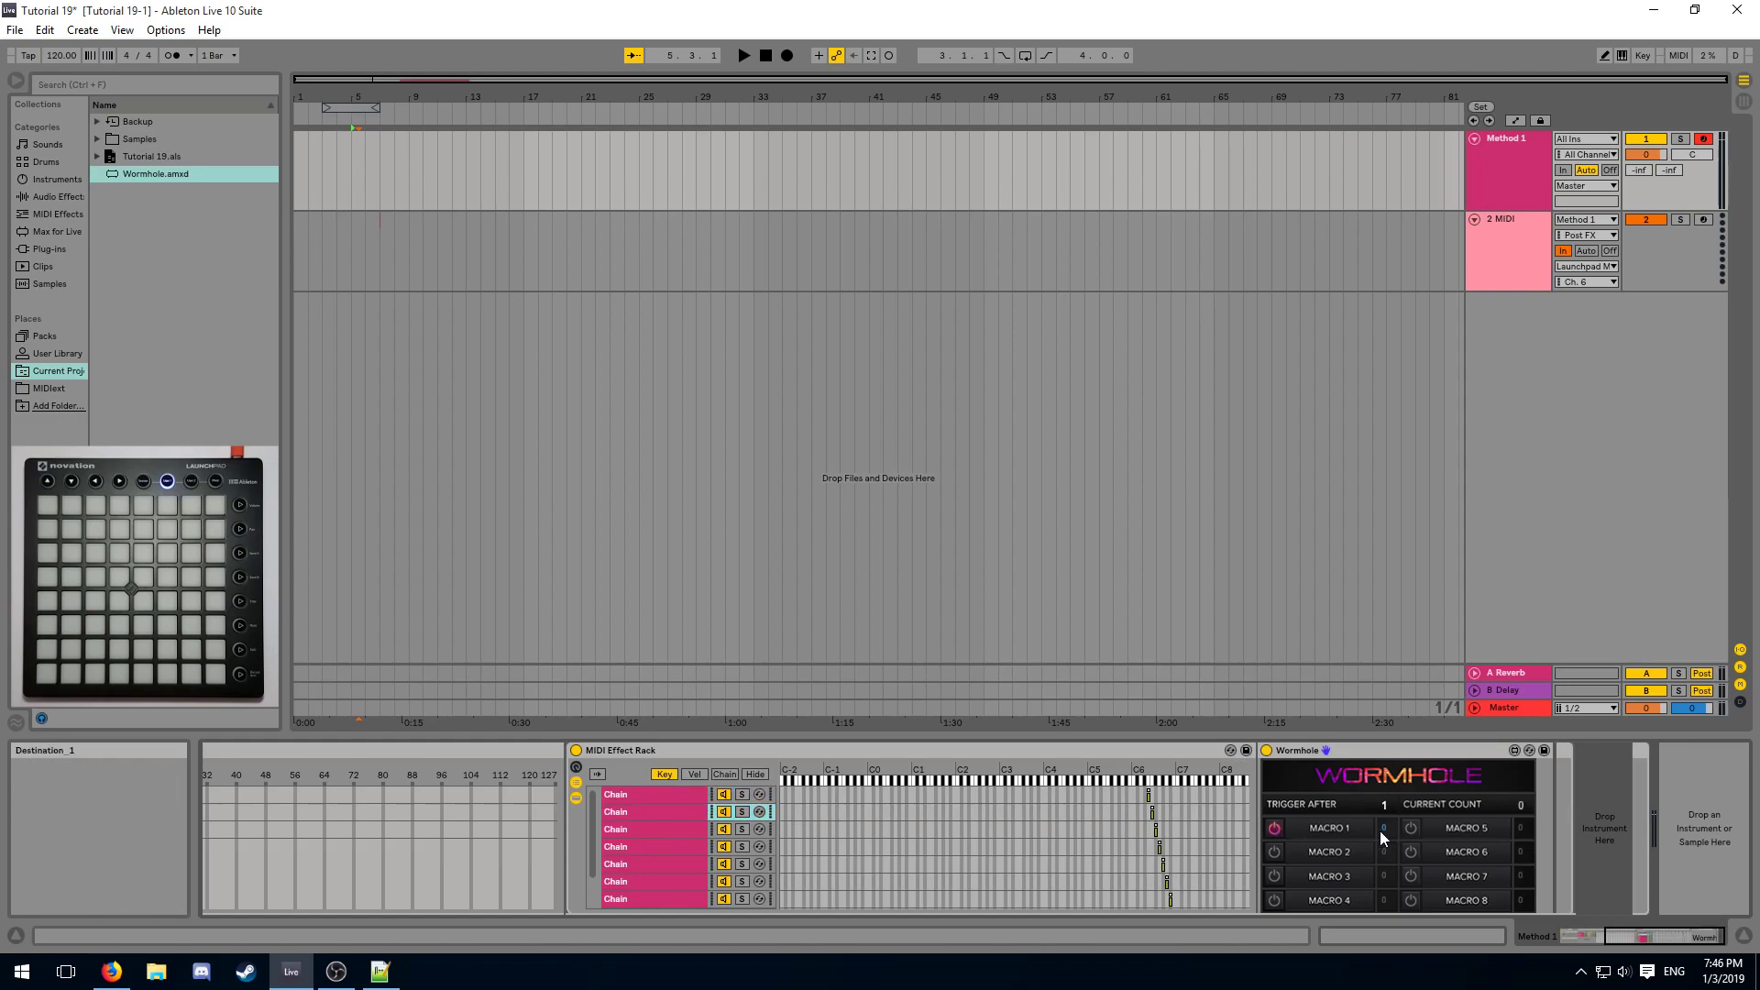
pyautogui.click(1190, 829)
pyautogui.click(1274, 828)
pyautogui.click(1230, 849)
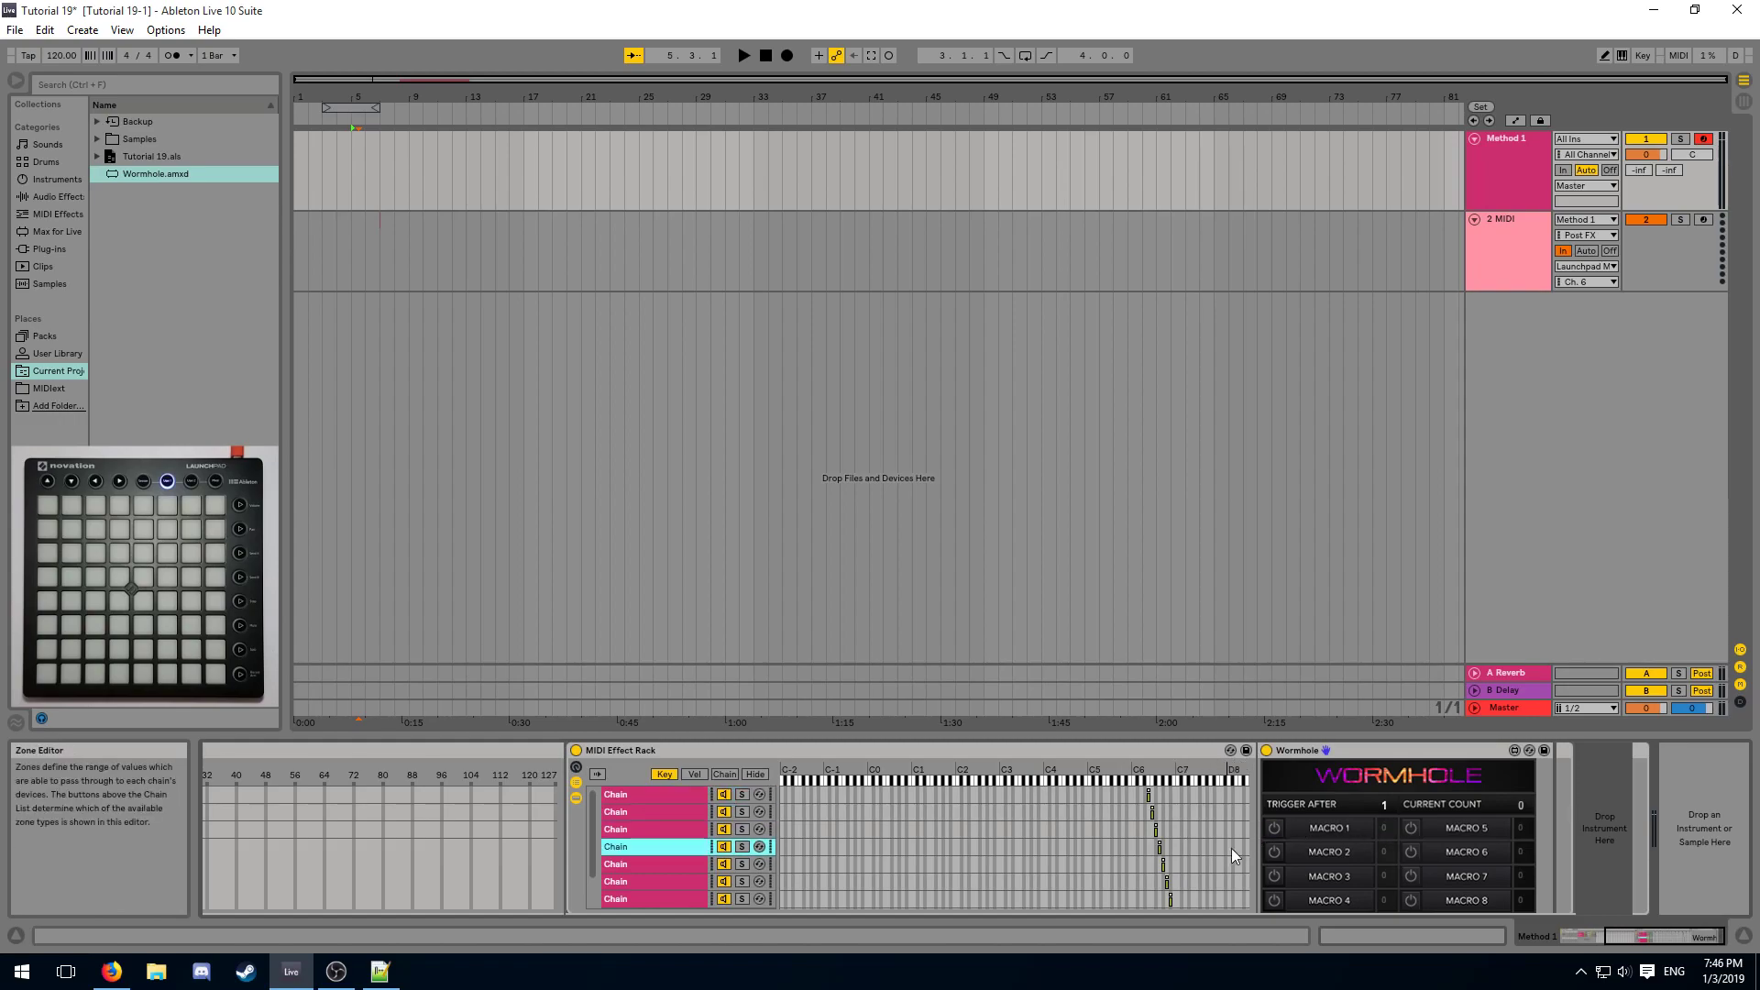
pyautogui.click(1274, 828)
# Enable Macro 1 in the Wormholes of the fifth chain onward, setting the seventh chain's destination to 6.
pyautogui.click(1224, 864)
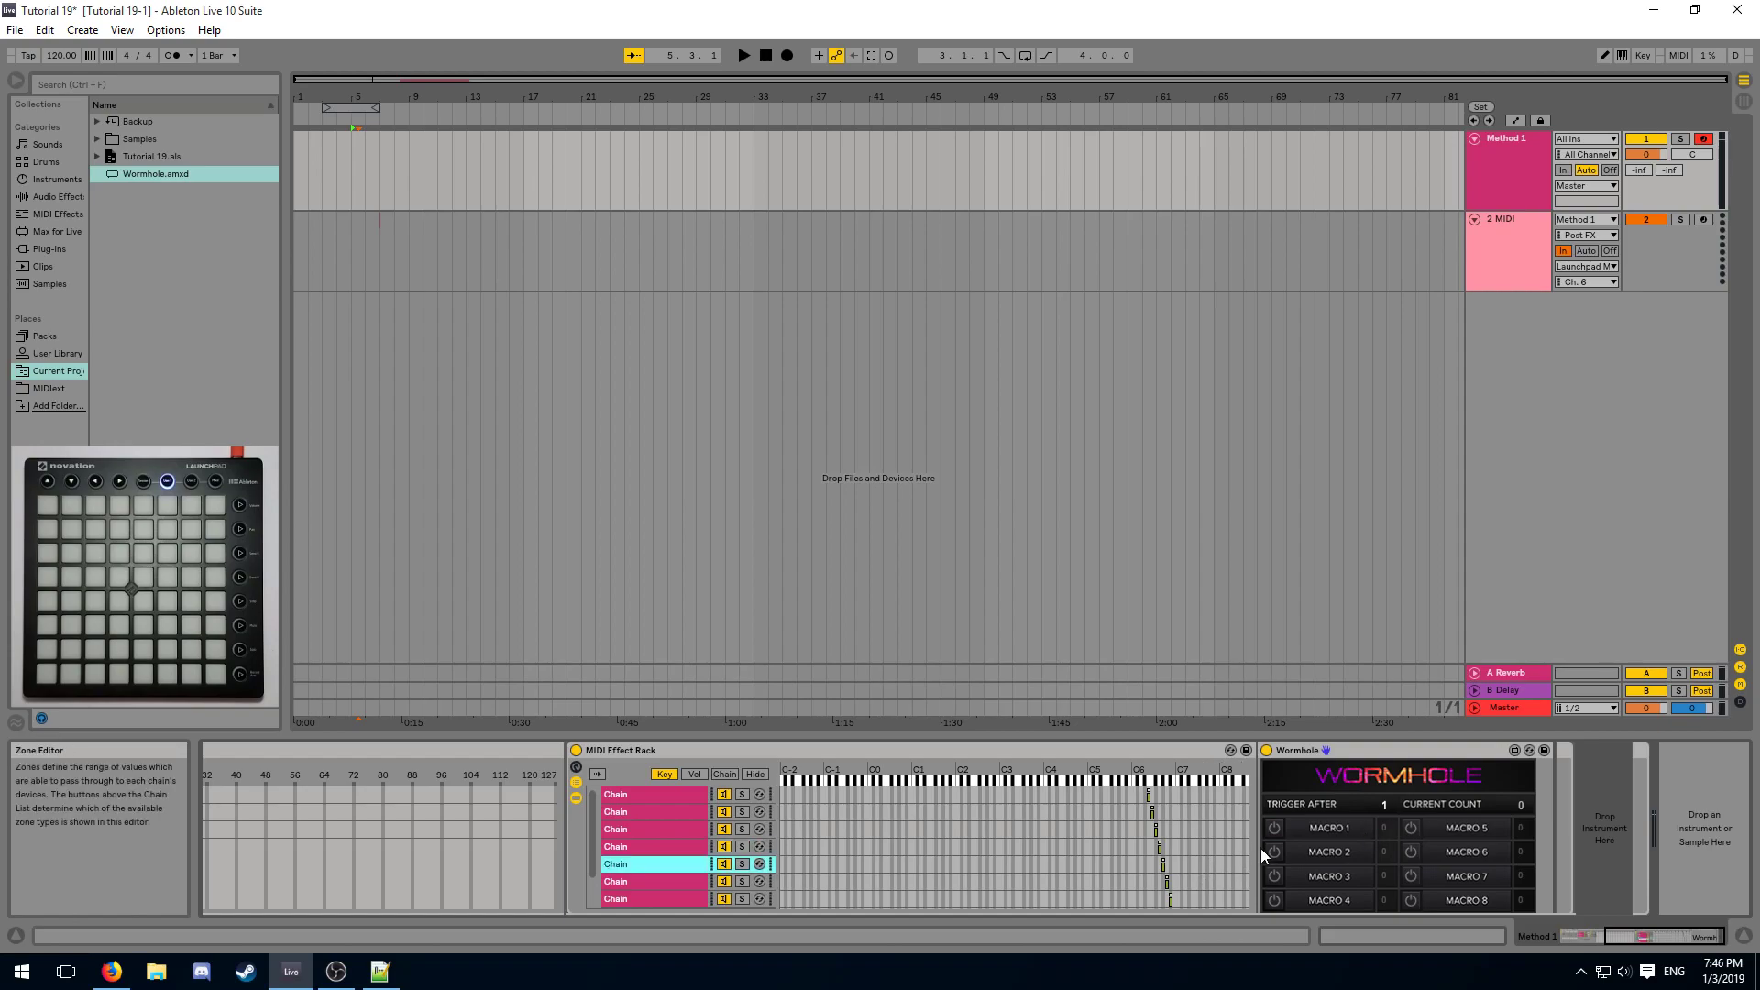
pyautogui.click(1274, 827)
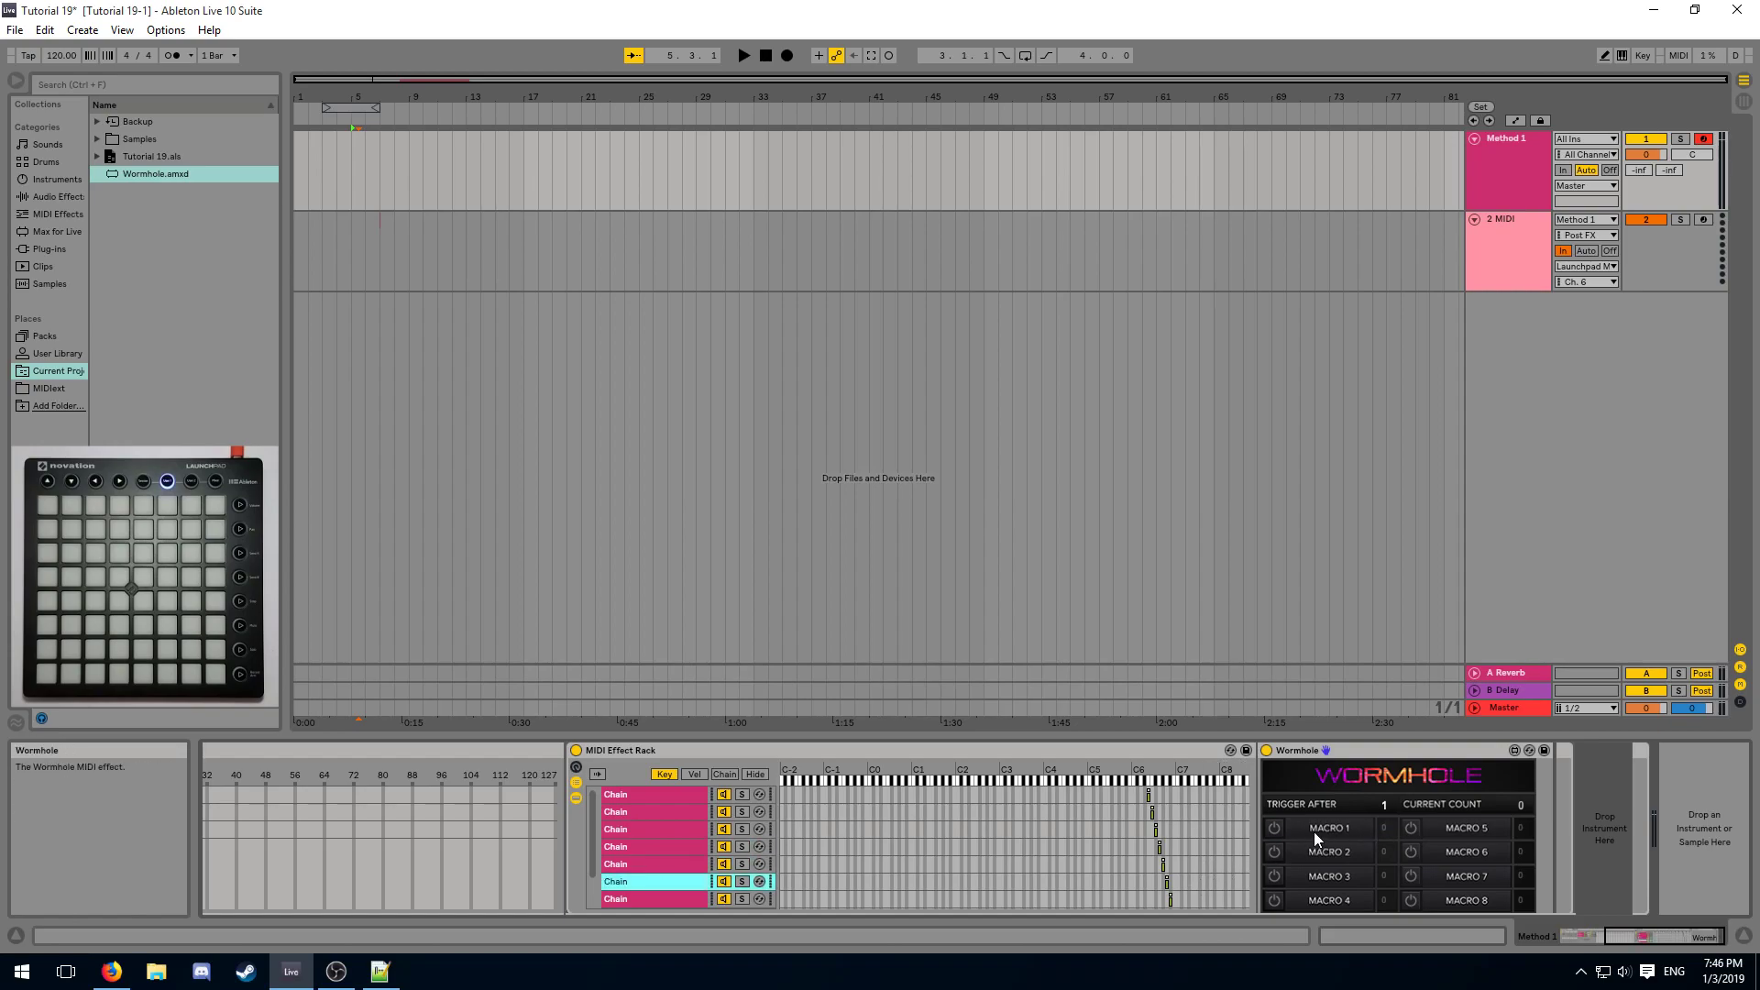
pyautogui.click(1228, 895)
pyautogui.click(1274, 827)
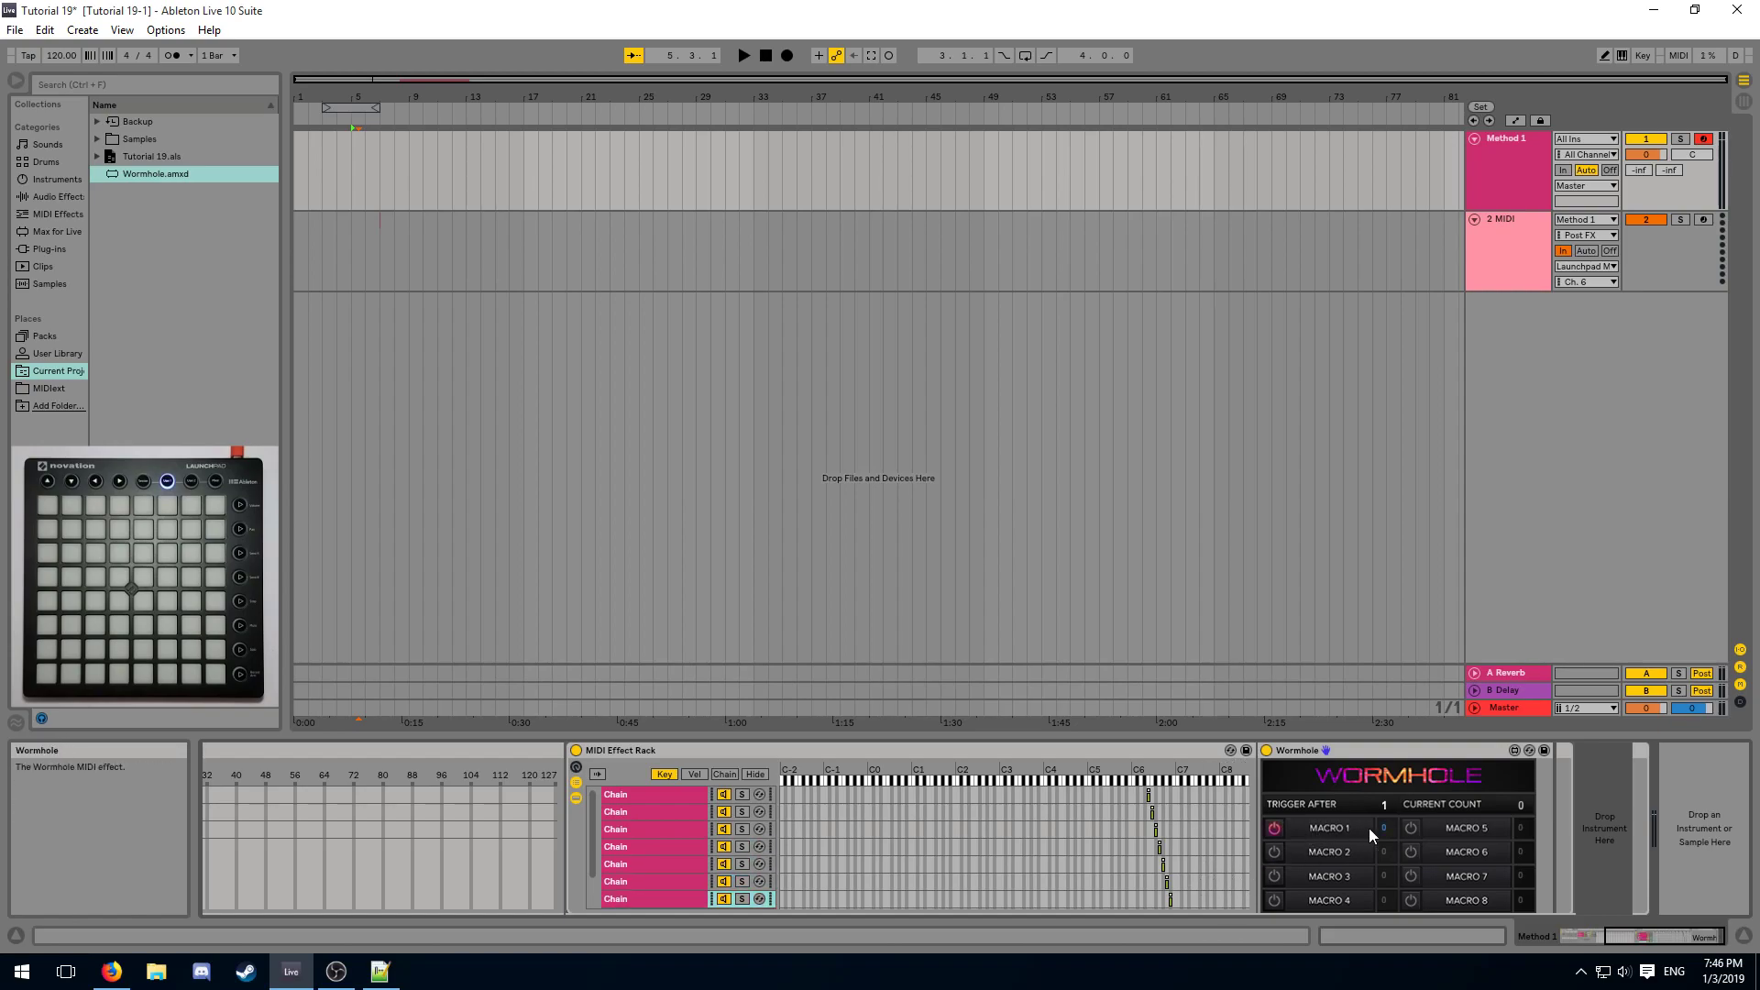
pyautogui.click(1382, 827)
pyautogui.write('6')
pyautogui.press('Return')
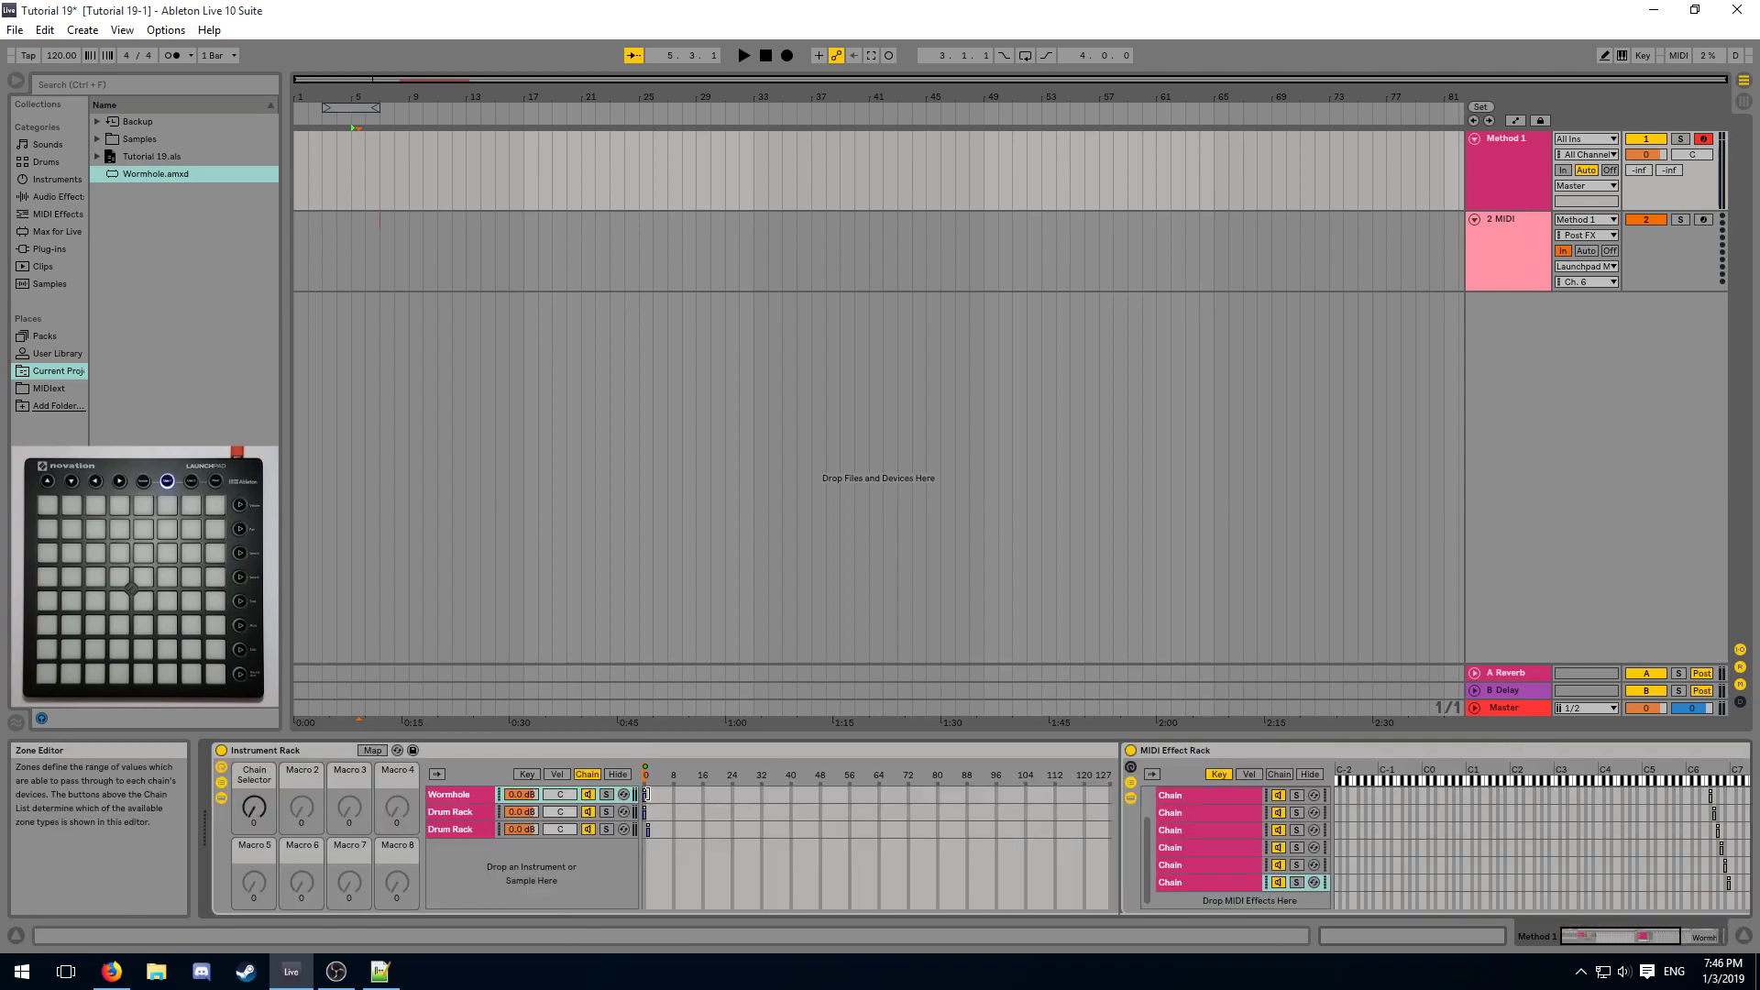
# Extend the Wormhole chain's selector zone across 0 to 127 in Method 1's Instrument Rack and color the chain dark grey.
pyautogui.click(472, 794)
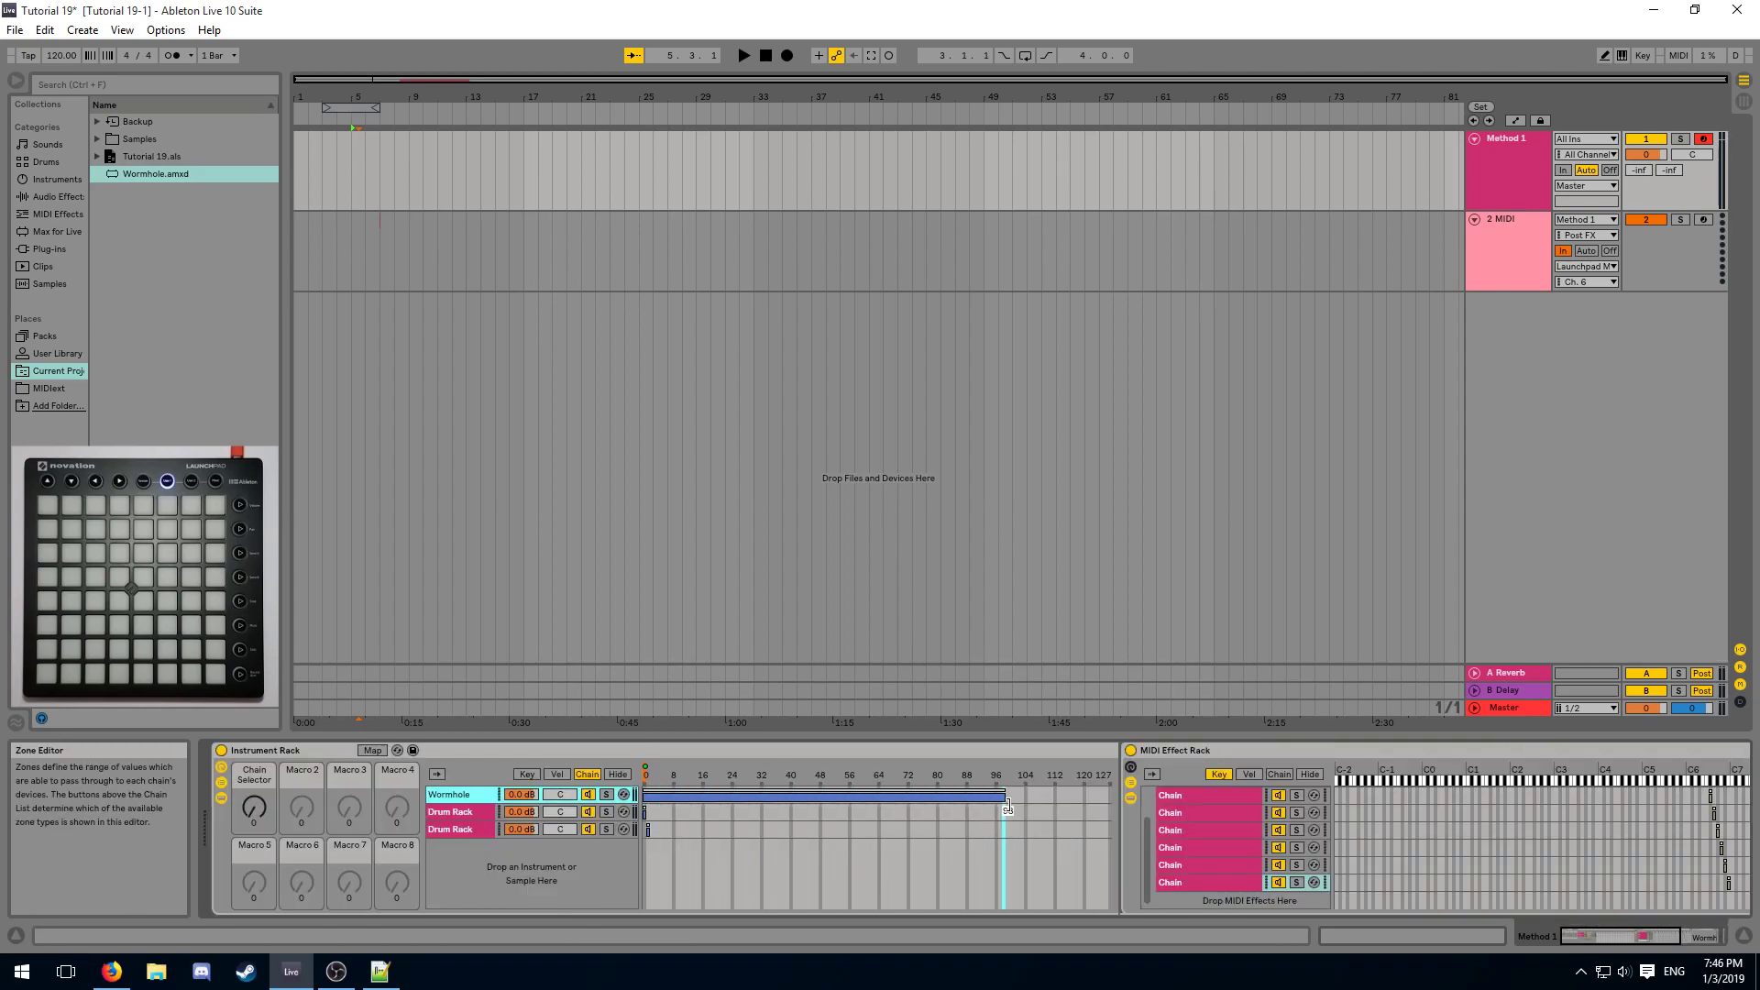
pyautogui.rightClick(474, 800)
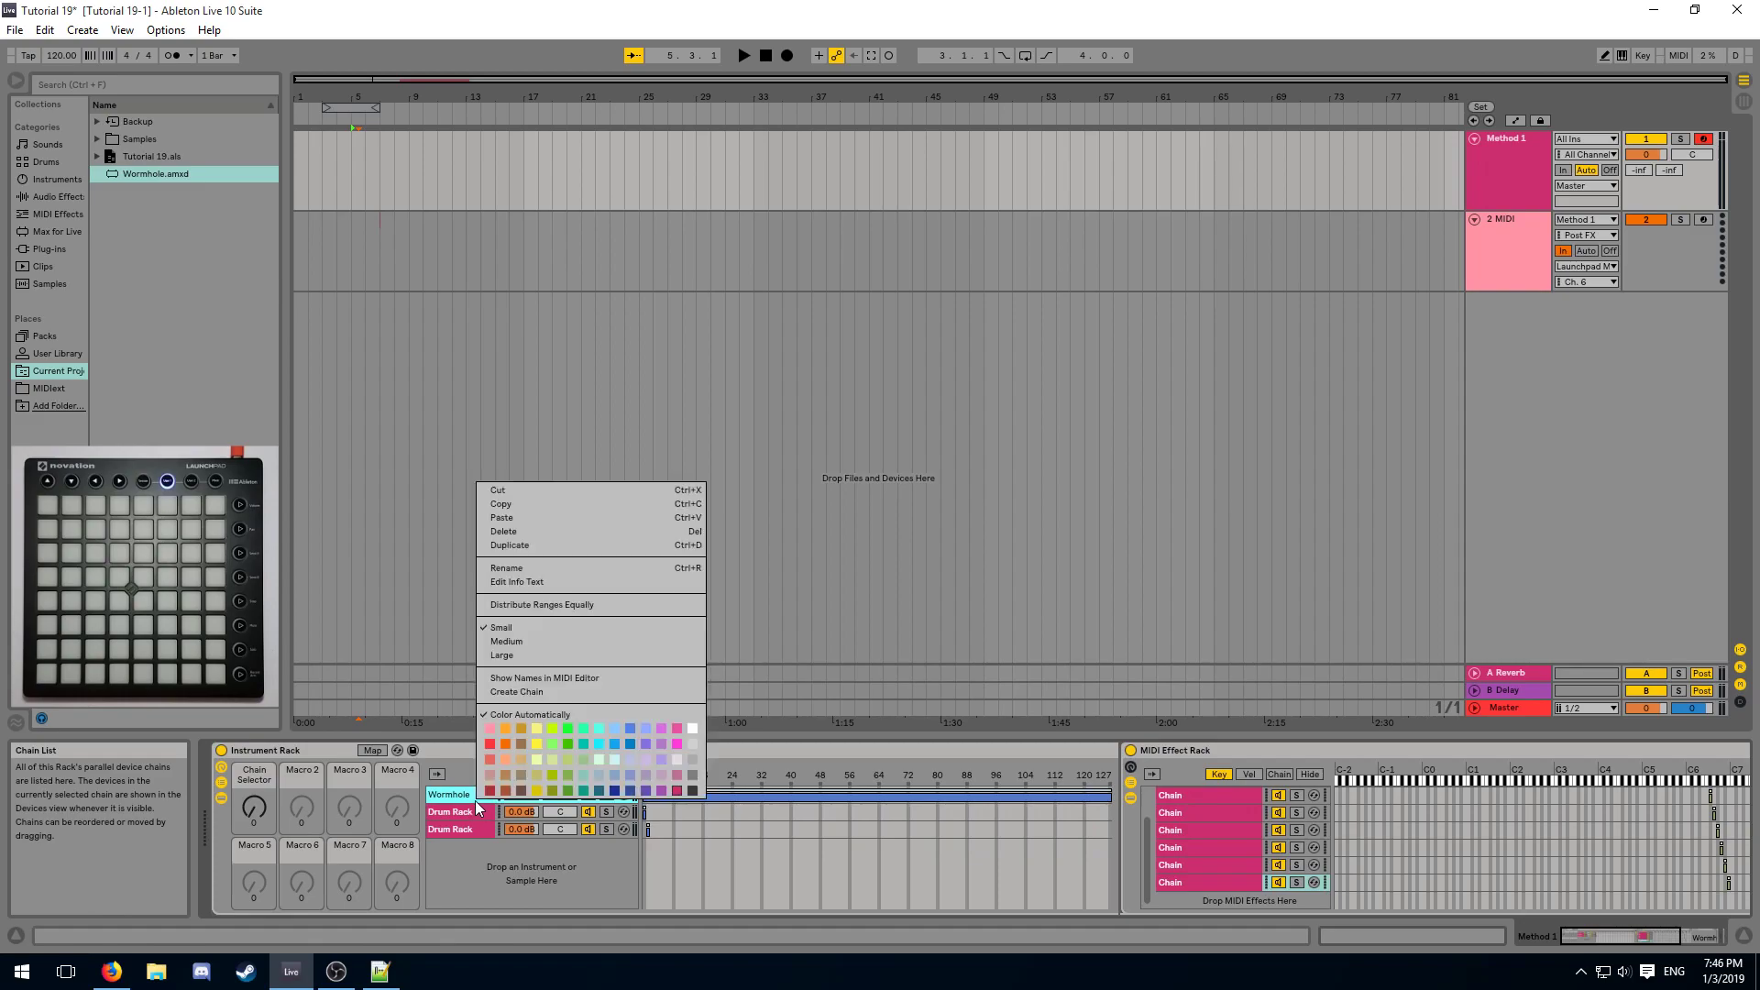
pyautogui.click(694, 788)
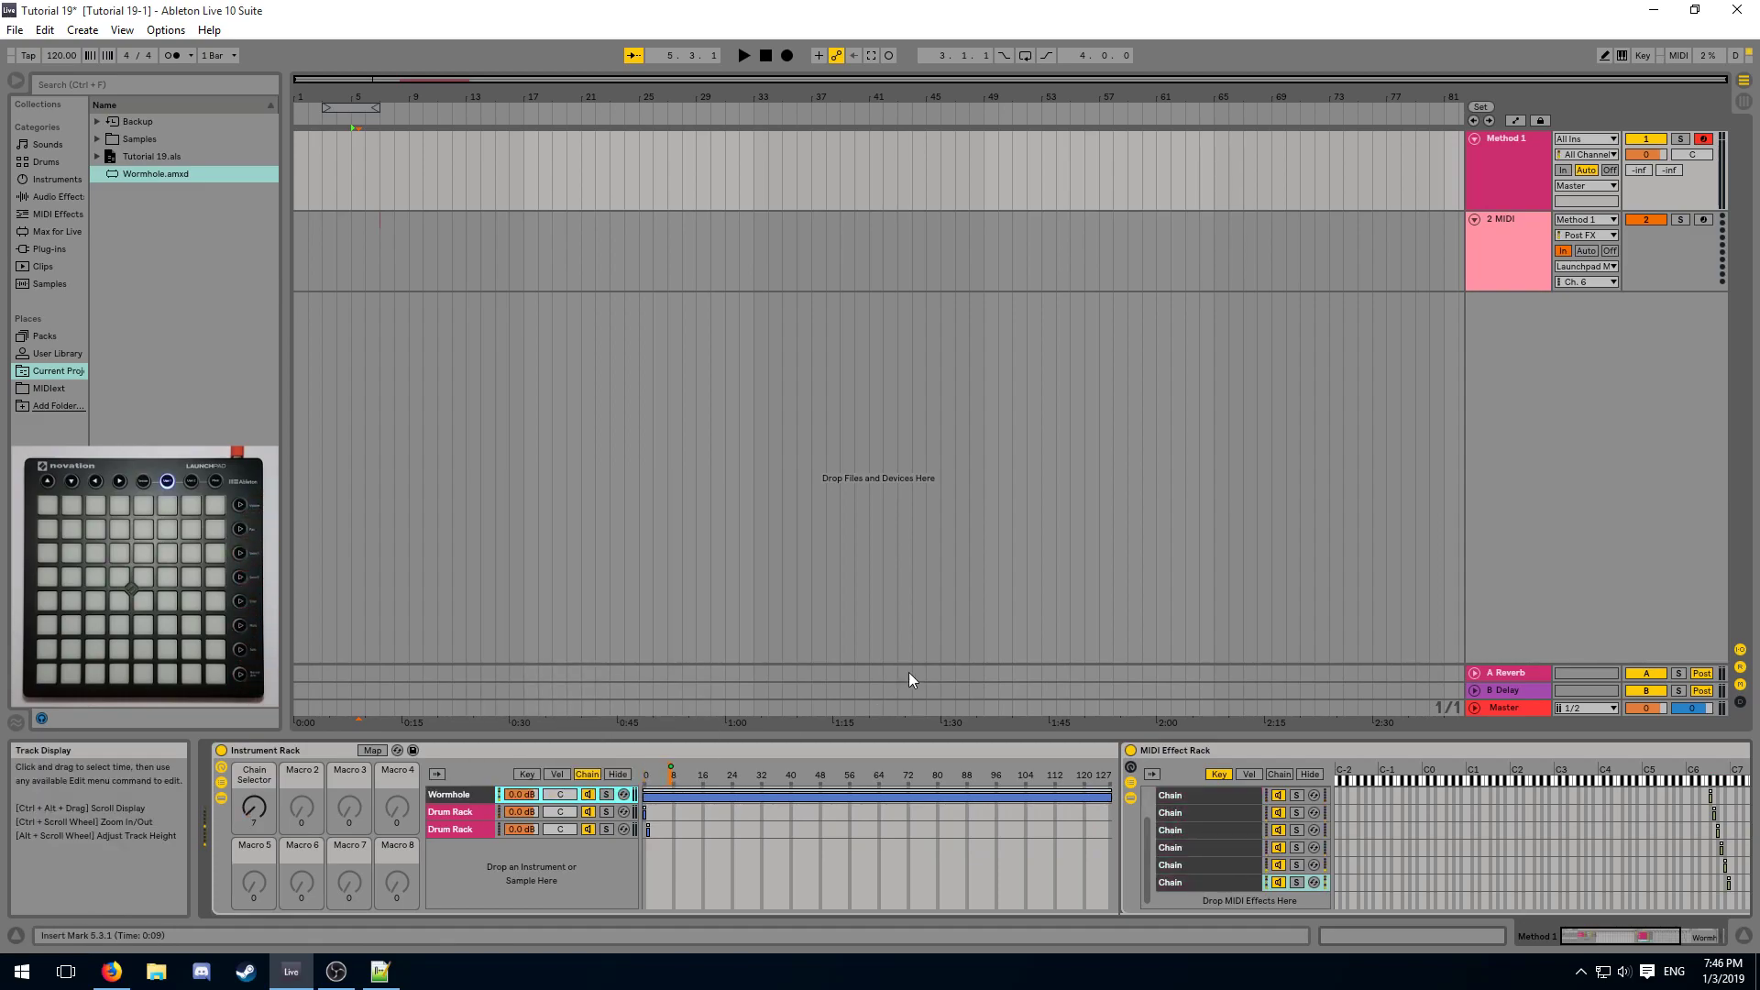
# Copy the key-zoned MIDI Effect Rack from Method 1 into a new chain named Wormhole in the 2 MIDI track's rack.
pyautogui.rightClick(1183, 749)
pyautogui.click(1320, 537)
pyautogui.click(1496, 262)
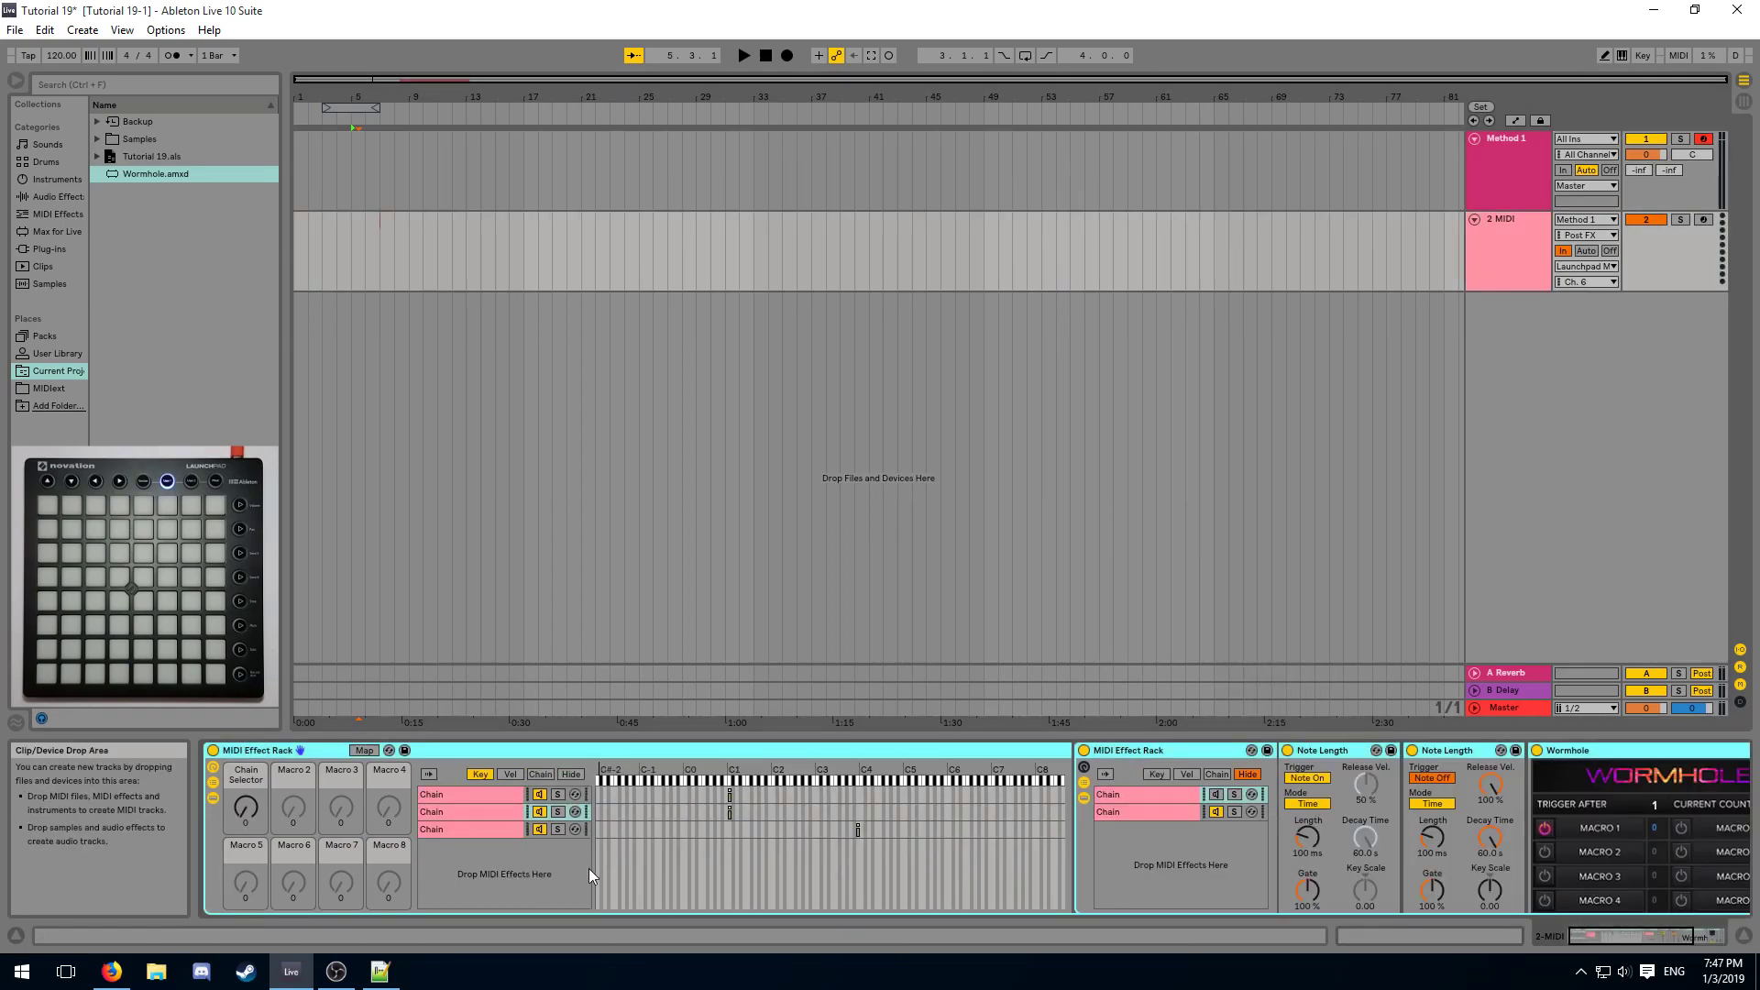
pyautogui.rightClick(539, 882)
pyautogui.click(514, 818)
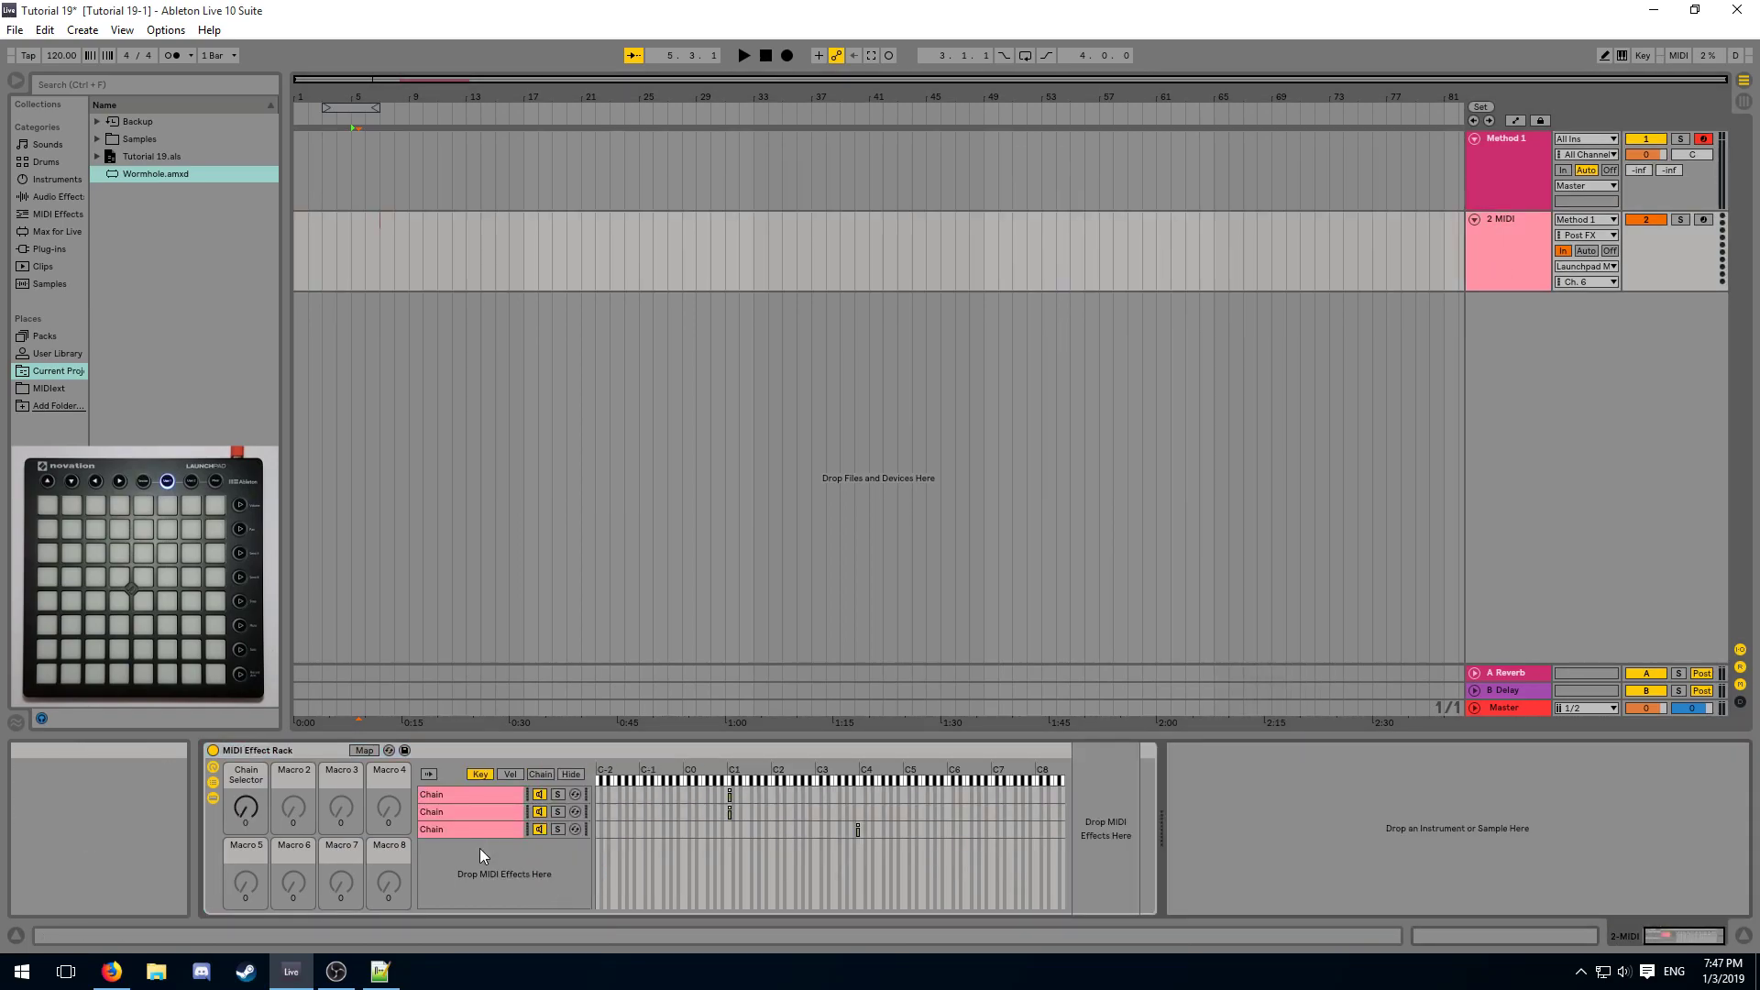
pyautogui.hotkey('ctrl', 'v')
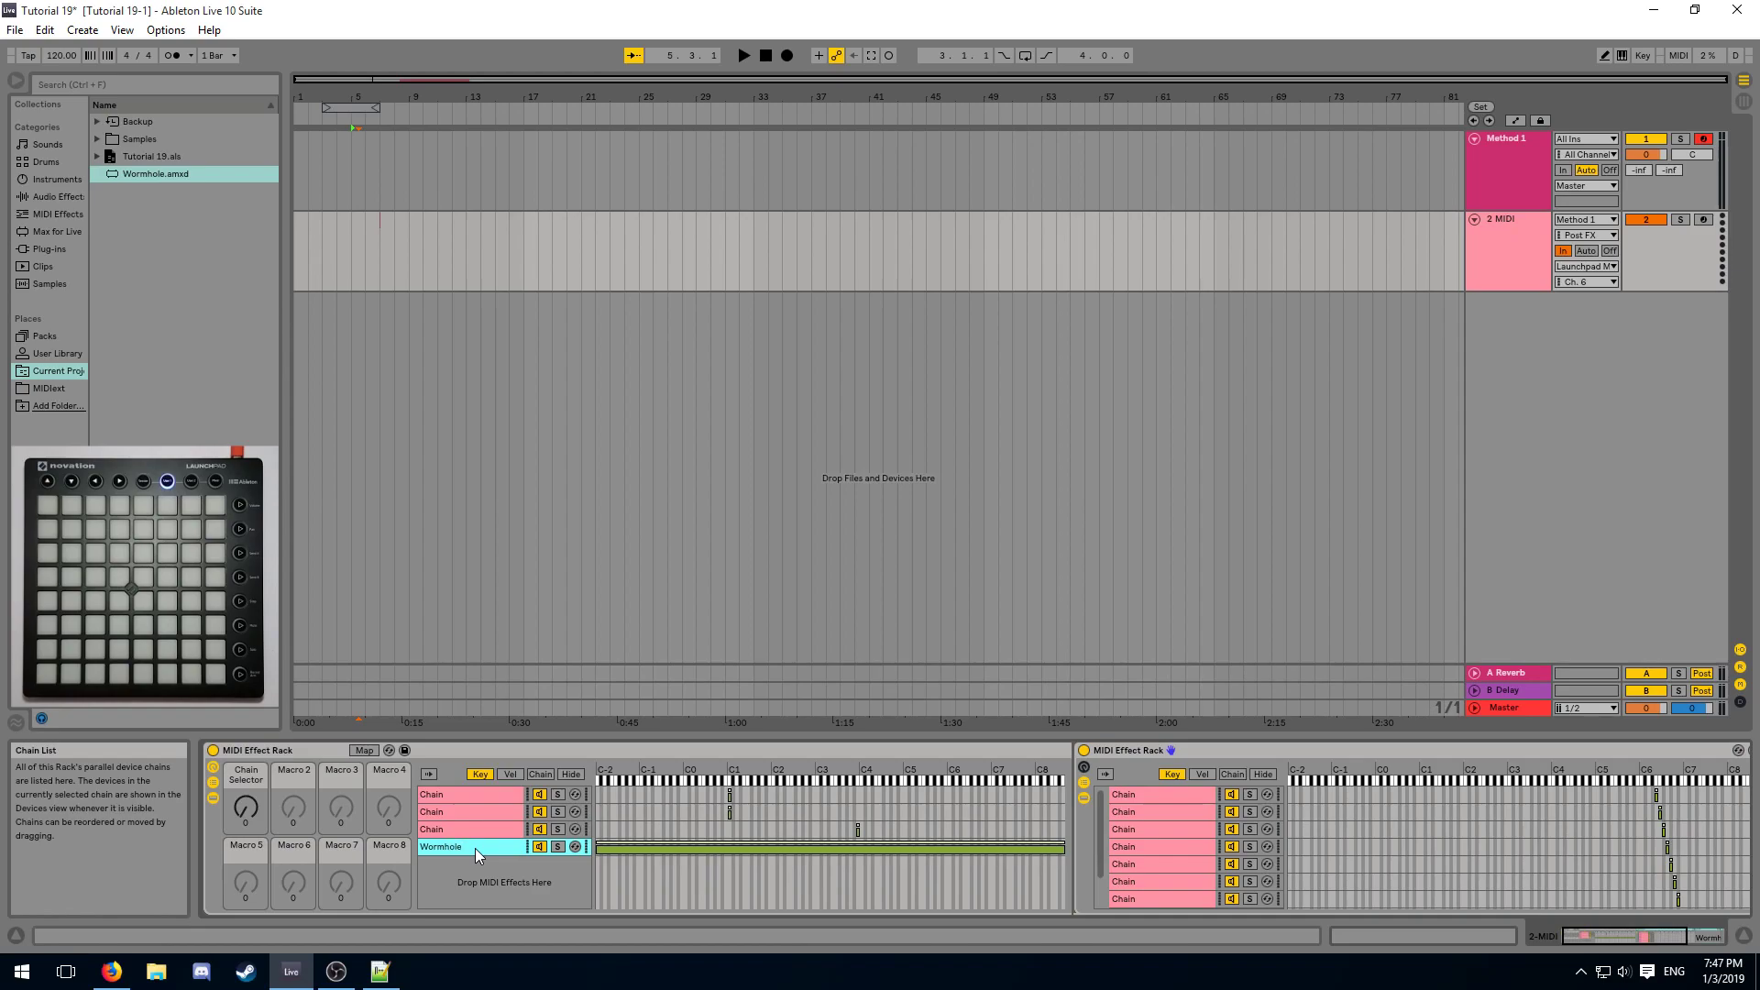
# Color the 2 MIDI track's Wormhole chain dark grey, move it first in the list, and extend its chain zone to 127.
pyautogui.rightClick(474, 849)
pyautogui.click(685, 819)
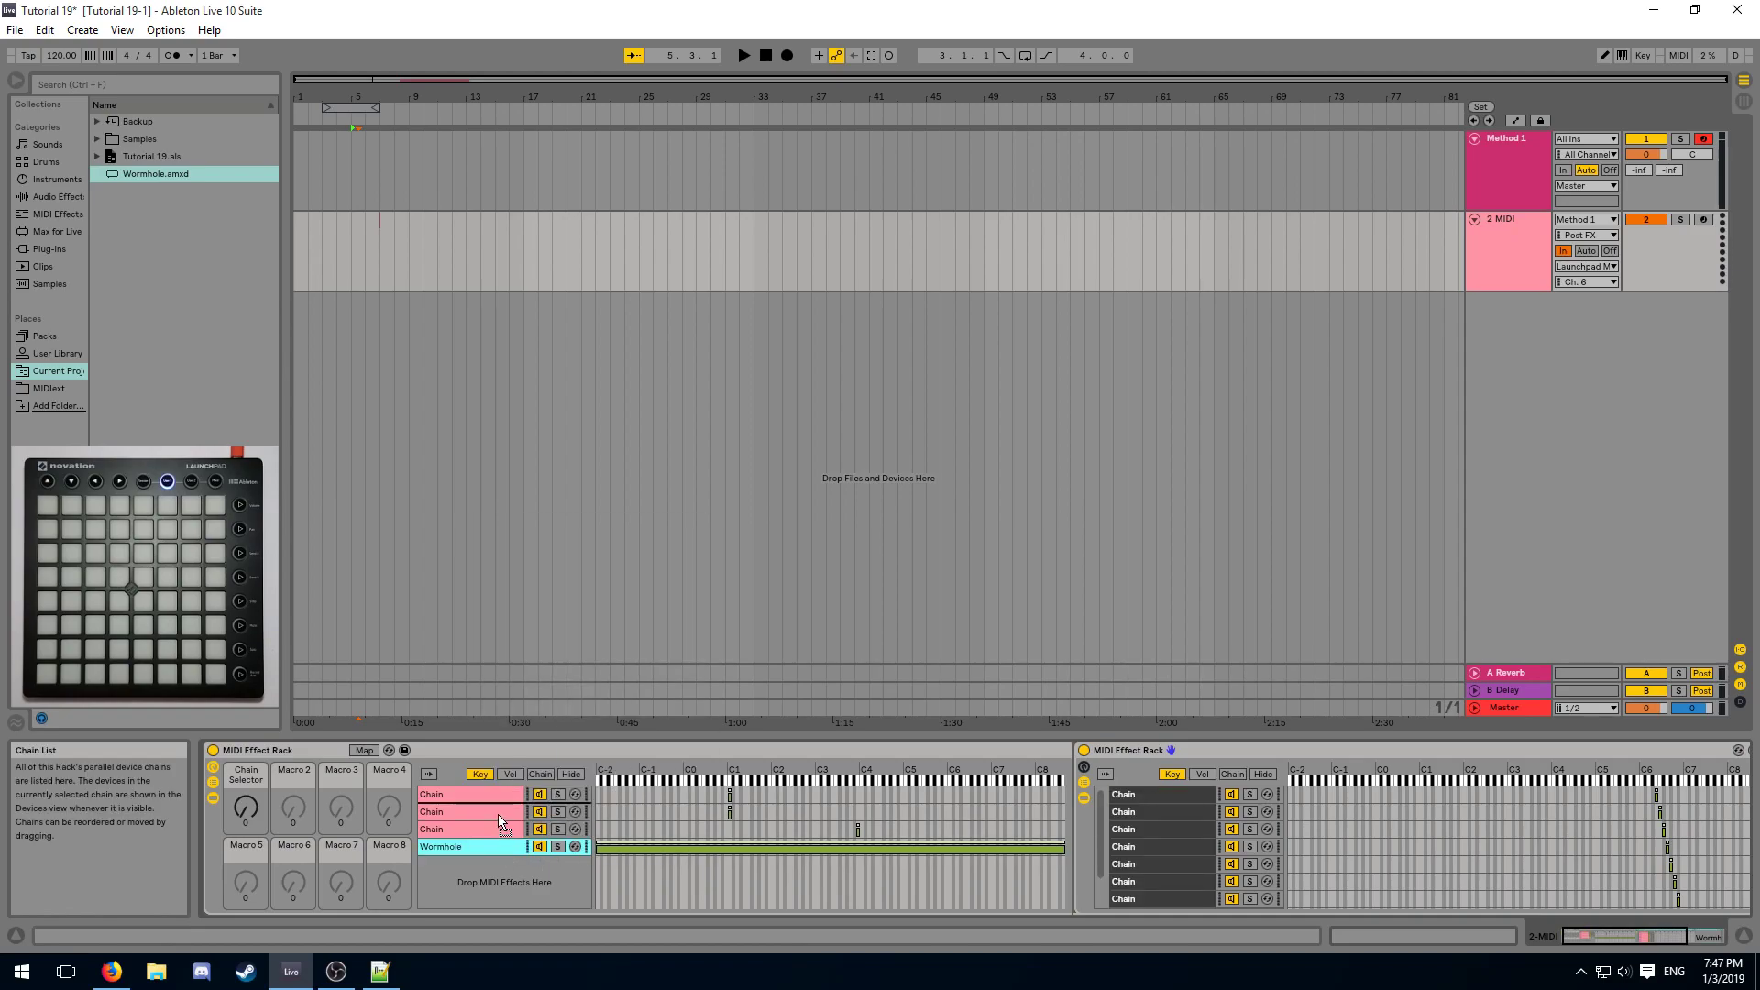
pyautogui.moveTo(502, 822); pyautogui.dragTo(502, 798)
pyautogui.click(540, 774)
pyautogui.moveTo(1063, 795)
pyautogui.mouseDown()
pyautogui.moveTo(919, 809)
pyautogui.moveTo(1063, 798)
pyautogui.mouseUp()
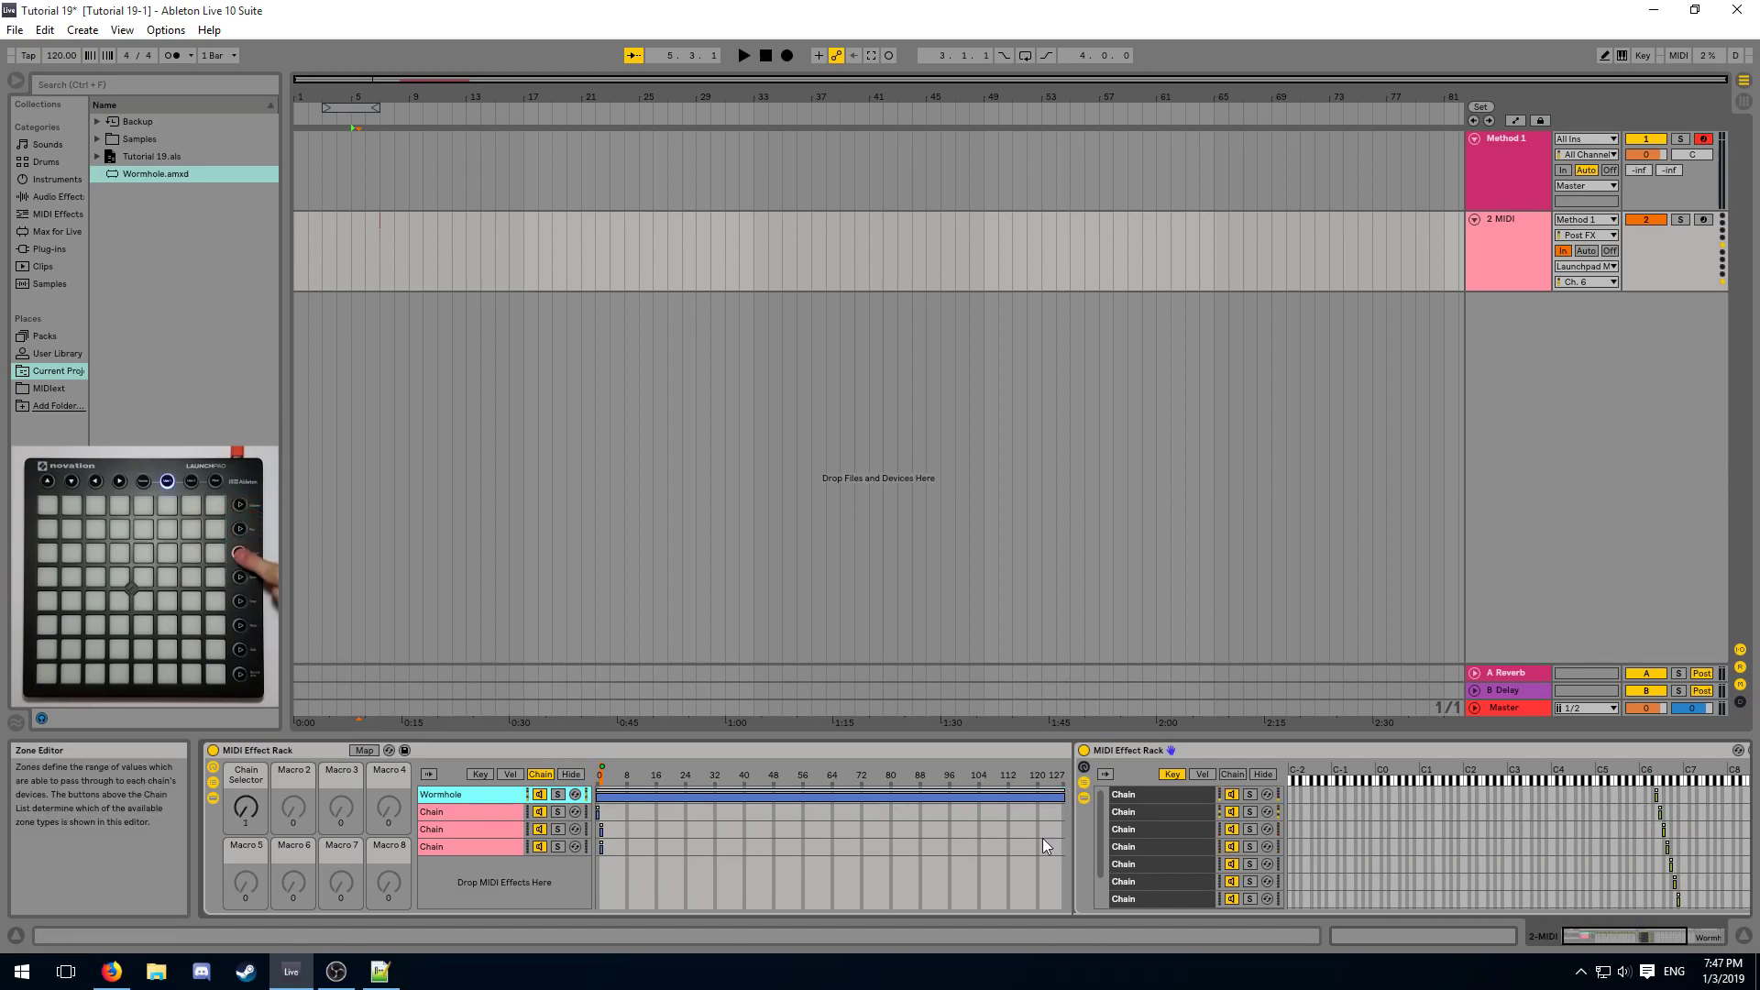
# Paste the Velocity Arpeggiator rack after the nested MIDI Effect Rack in the 2 MIDI track's Wormhole chain.
pyautogui.hotkey('ctrl', 'v')
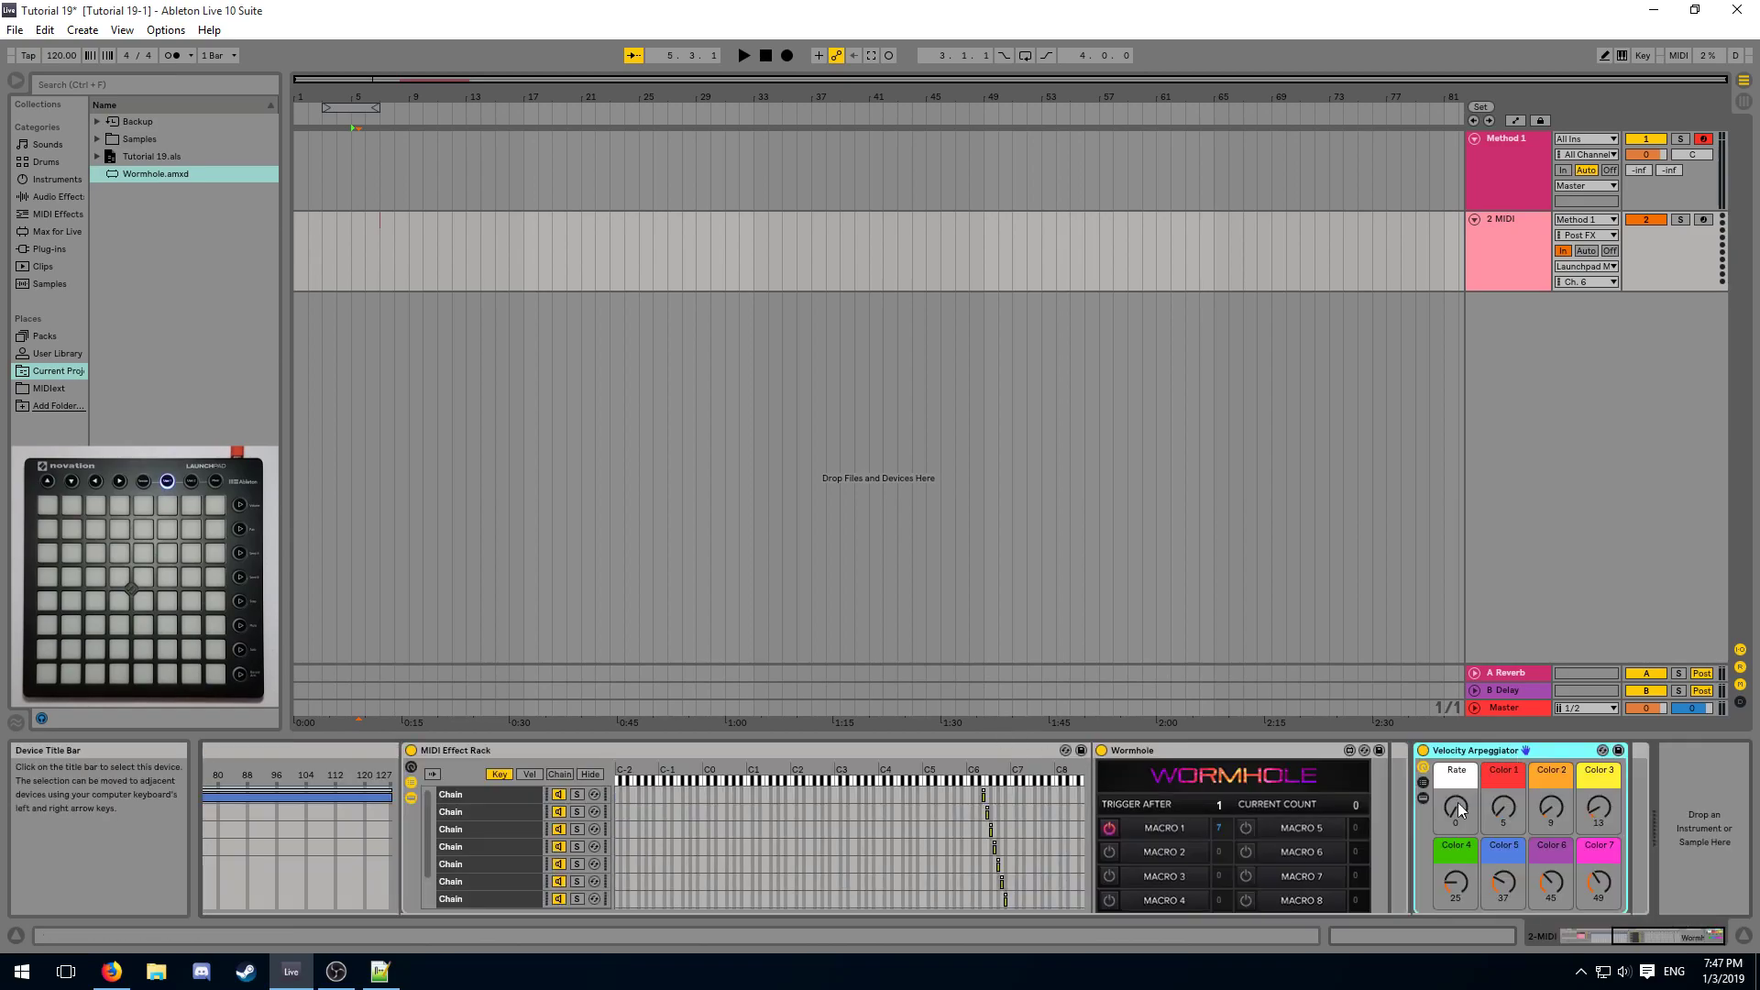
pyautogui.moveTo(1634, 938); pyautogui.dragTo(1573, 946)
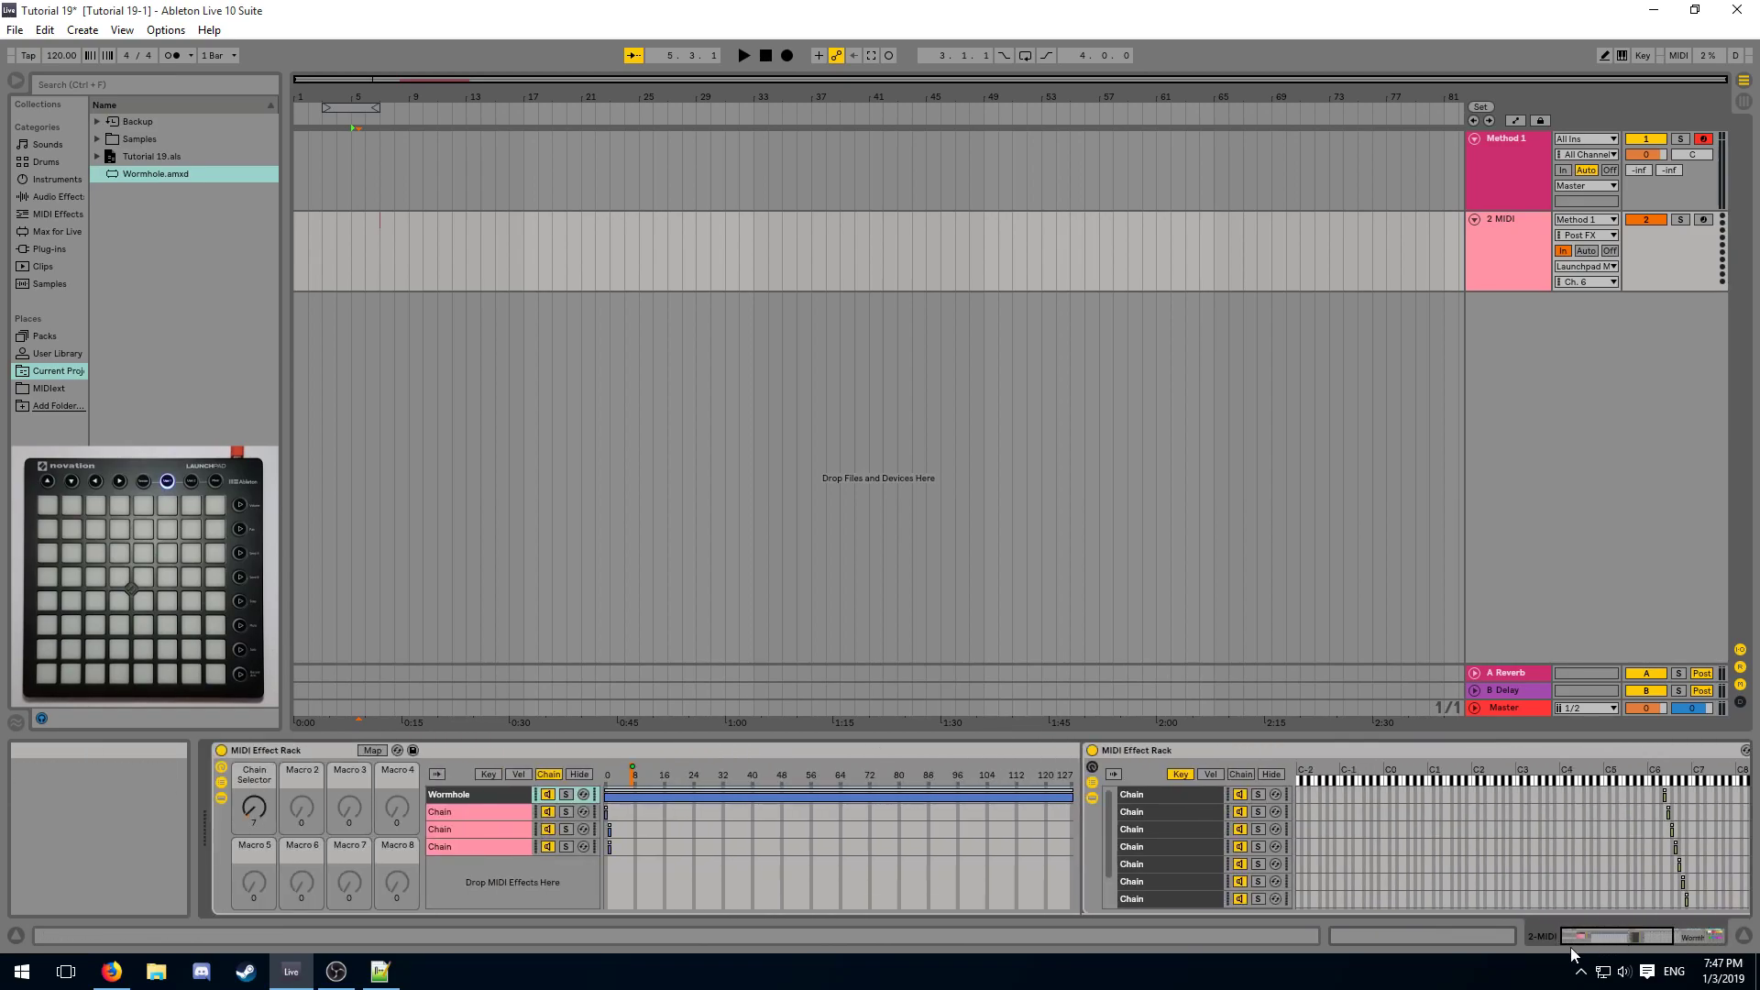